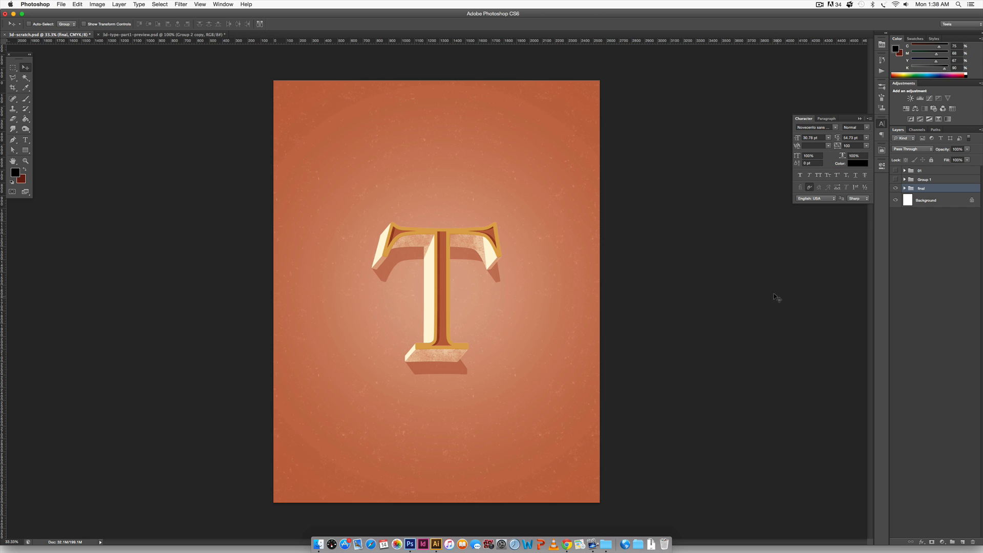
Step: Copy the four palette circles above the larger T artwork in Illustrator and return to Photoshop
{"action": "left_click", "coordinate": [436, 545]}
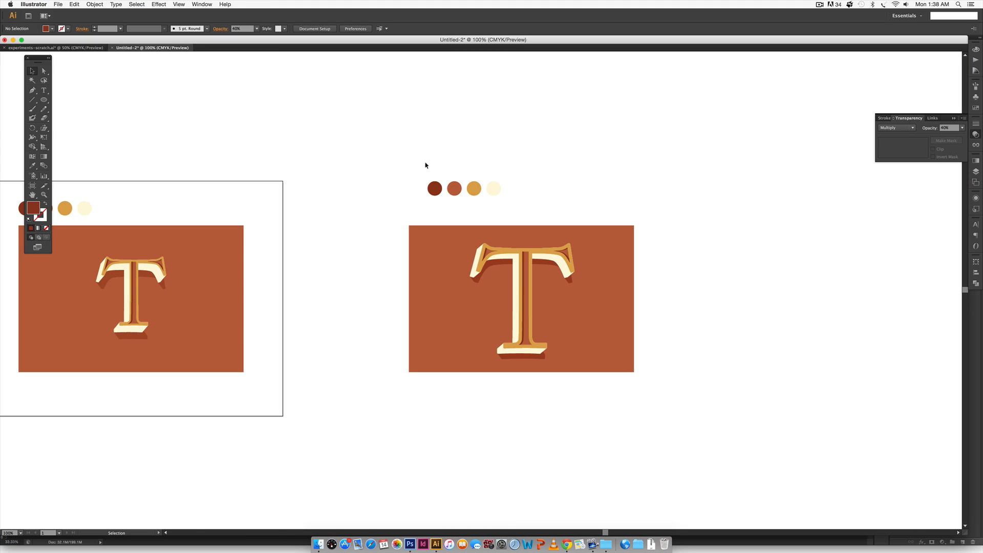
{"action": "left_click_drag", "start_coordinate": [390, 171], "coordinate": [594, 195]}
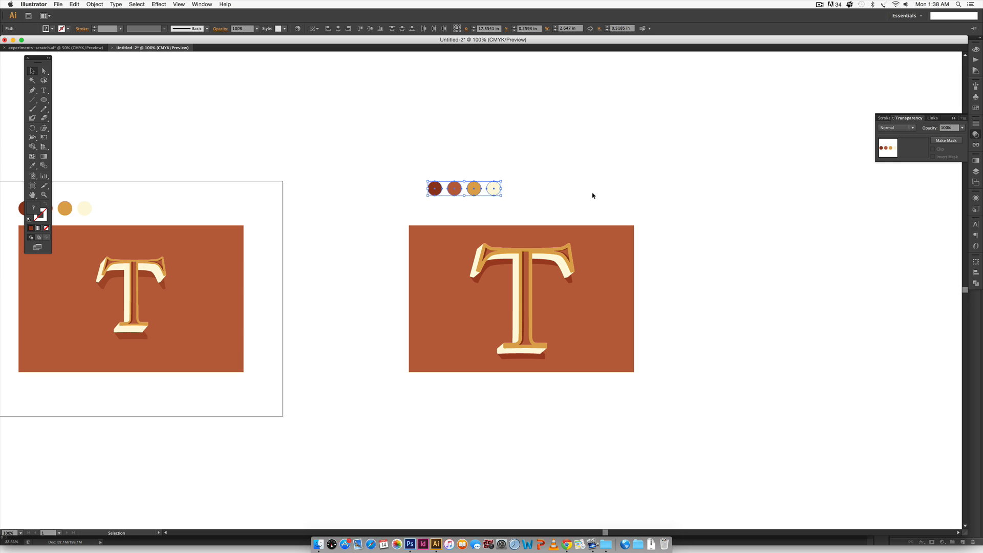
{"action": "left_click", "coordinate": [410, 544]}
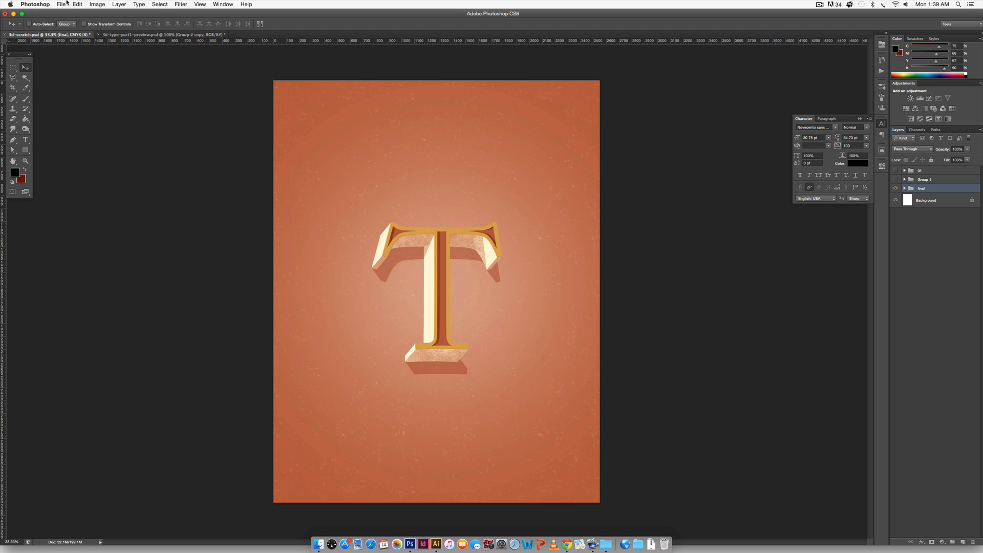
Step: Check the document's pixel dimensions and resolution in the Image Size settings without changing them
{"action": "left_click", "coordinate": [98, 4]}
{"action": "left_click", "coordinate": [110, 70]}
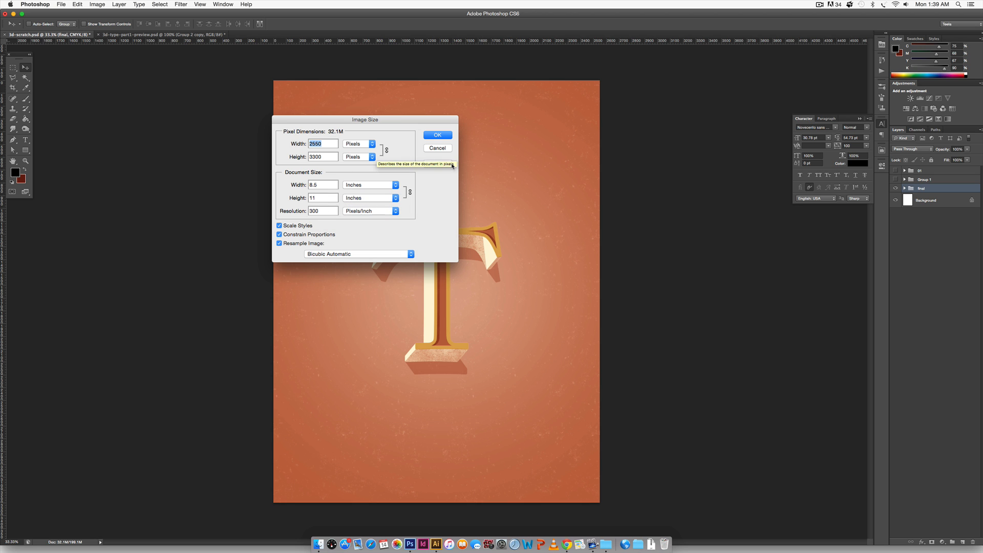
{"action": "left_click", "coordinate": [444, 148]}
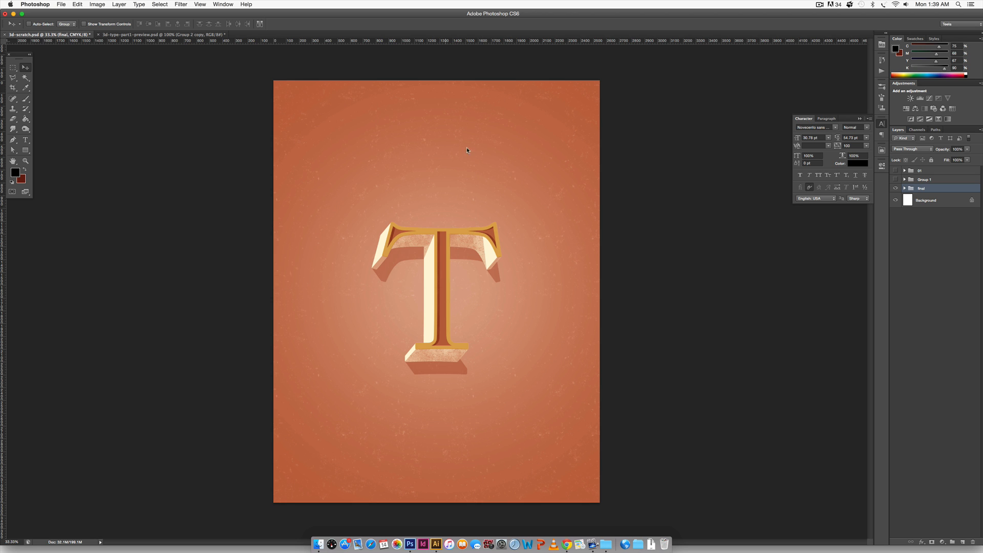
Step: Delete the layer groups 01 and Group 1
{"action": "left_click", "coordinate": [939, 172]}
{"action": "left_click", "coordinate": [940, 180], "text": "shift"}
{"action": "left_click_drag", "start_coordinate": [961, 185], "coordinate": [972, 541]}
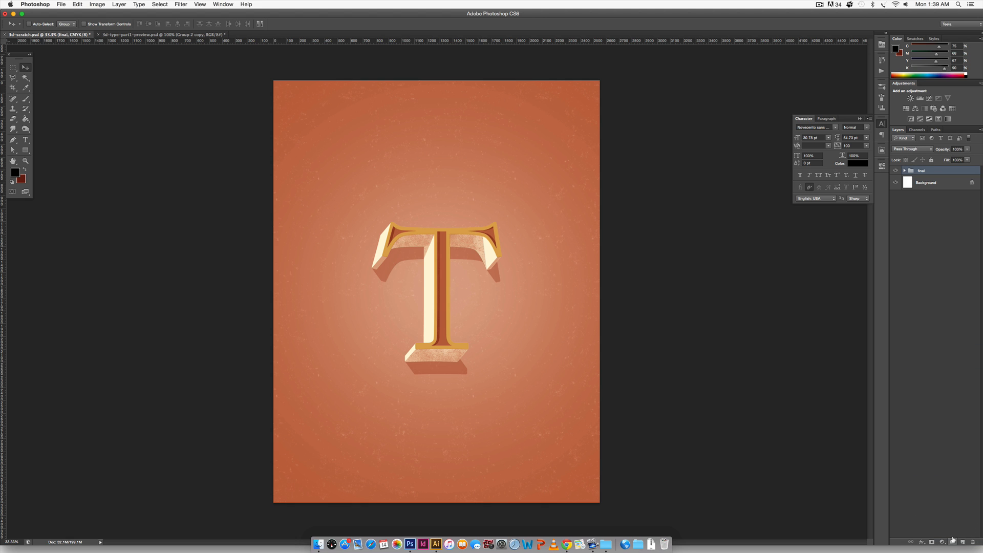
Step: Hide the final group and add a new empty layer directly above the Background layer
{"action": "left_click", "coordinate": [896, 171]}
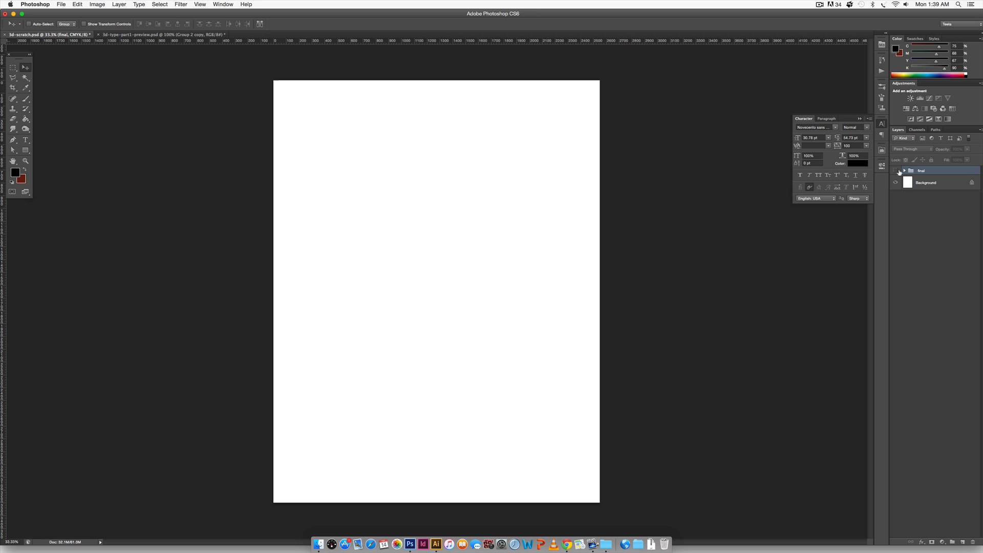
{"action": "left_click", "coordinate": [939, 184]}
{"action": "left_click", "coordinate": [964, 541]}
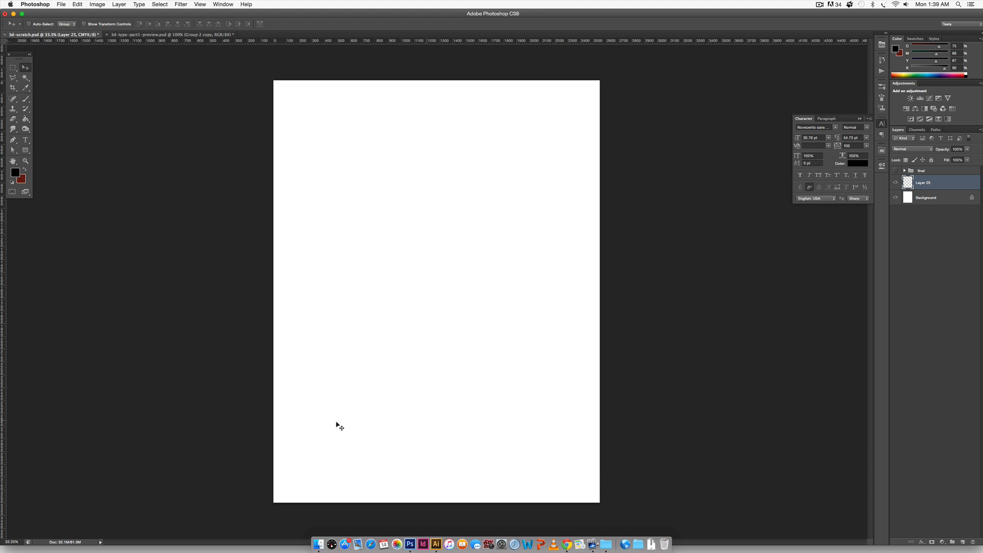
Step: Paste the copied circles as a smart object near the page's upper-left corner and name the layer "color palette"
{"action": "key", "text": "super+v"}
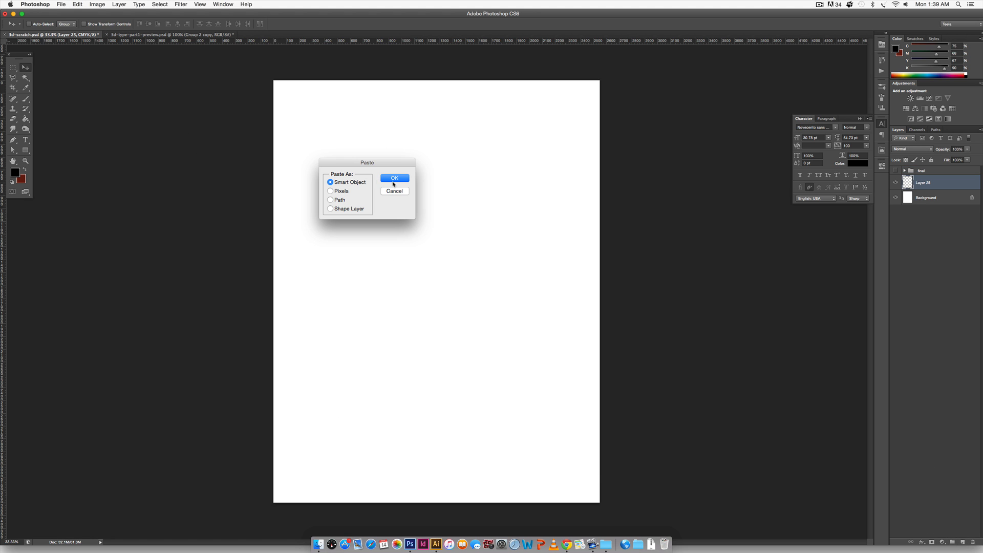
{"action": "left_click", "coordinate": [393, 184]}
{"action": "left_click_drag", "start_coordinate": [472, 291], "coordinate": [376, 102]}
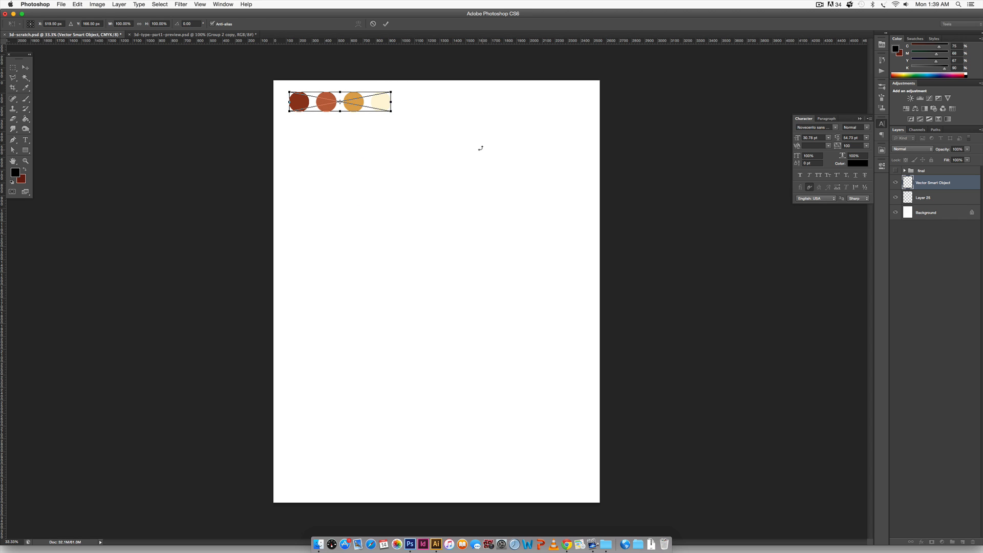
{"action": "key", "text": "Return"}
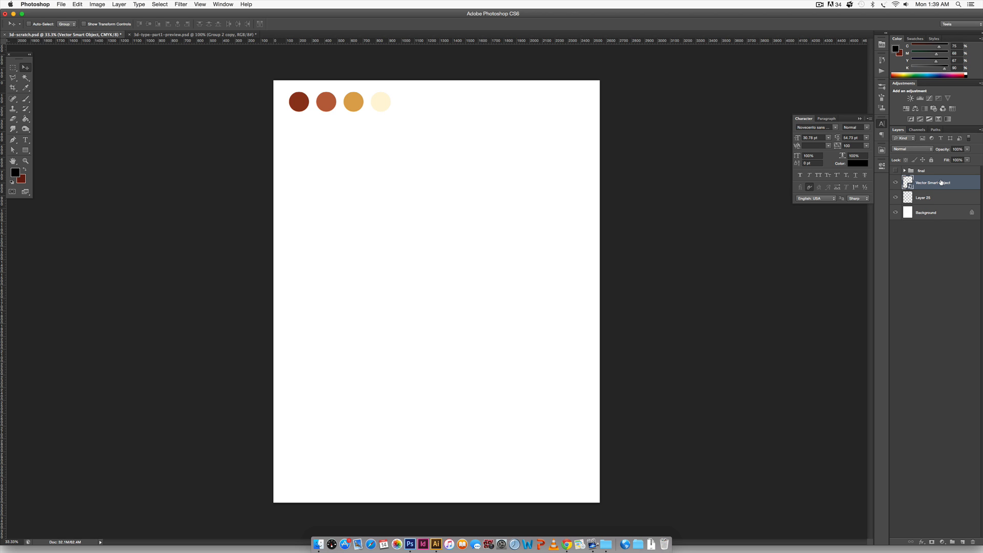
{"action": "double_click", "coordinate": [941, 182]}
{"action": "type", "text": "color palette"}
{"action": "key", "text": "Return"}
Step: Fill the empty layer below the color palette with the burnt orange sampled from the second palette circle
{"action": "left_click", "coordinate": [950, 199]}
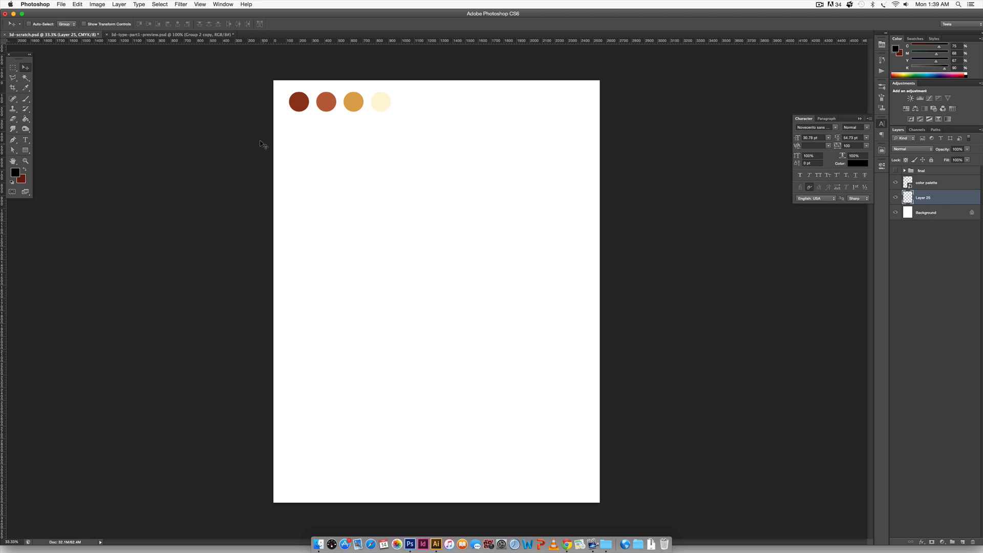
{"action": "key", "text": "i"}
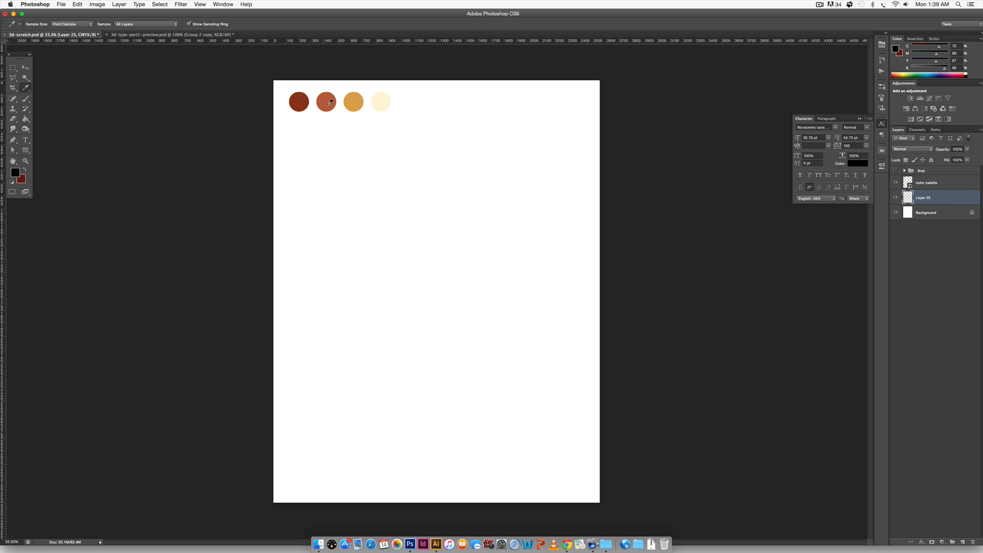
{"action": "left_click", "coordinate": [329, 97]}
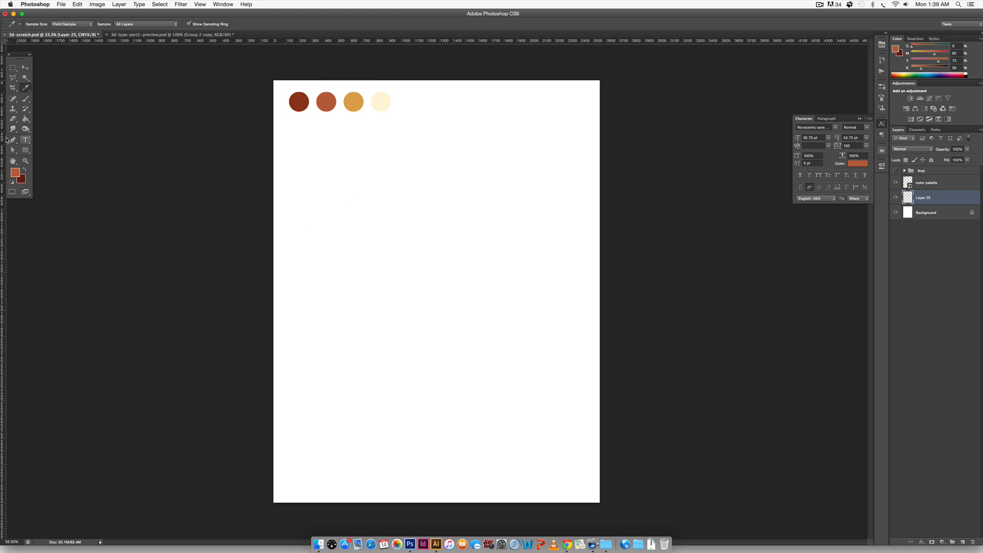
{"action": "key", "text": "x"}
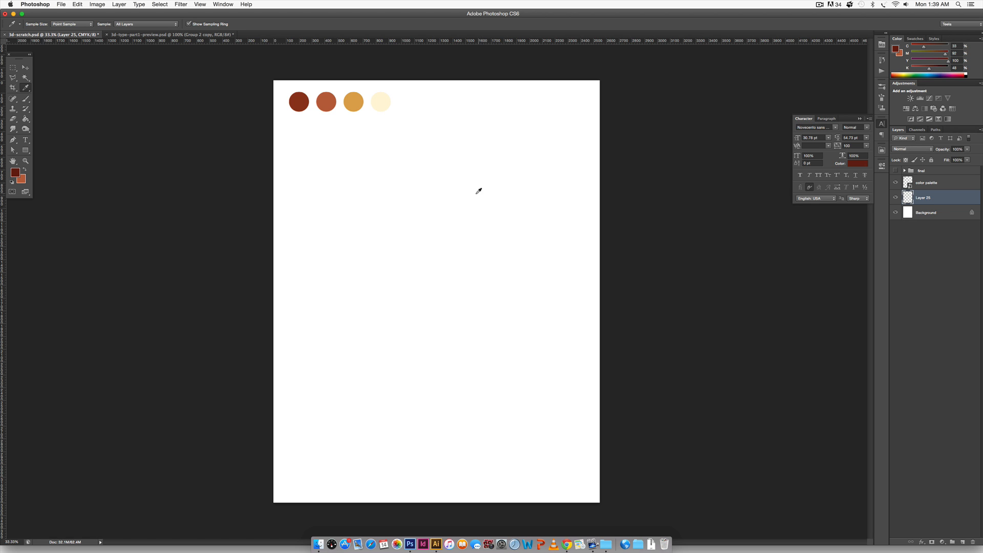
{"action": "key", "text": "super+BackSpace"}
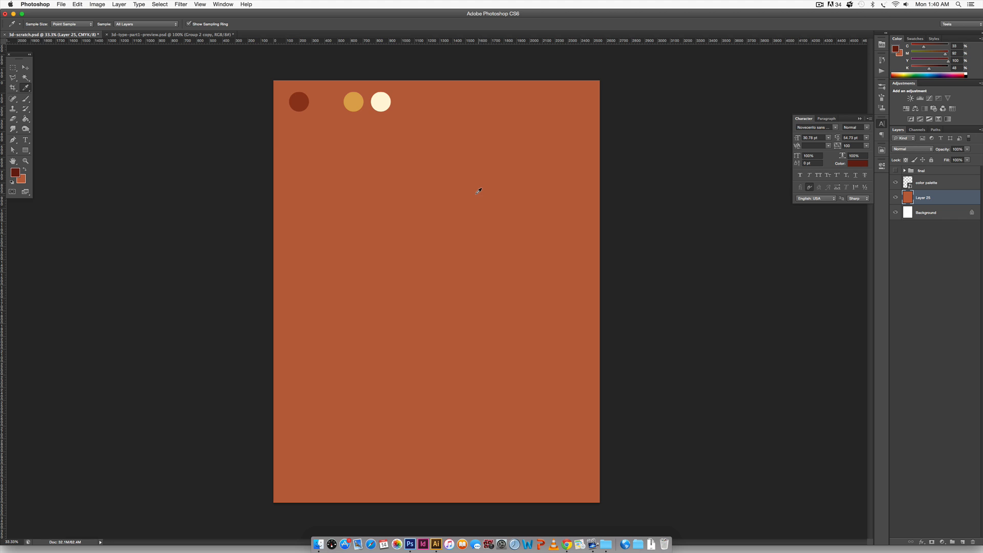
{"action": "key", "text": "v"}
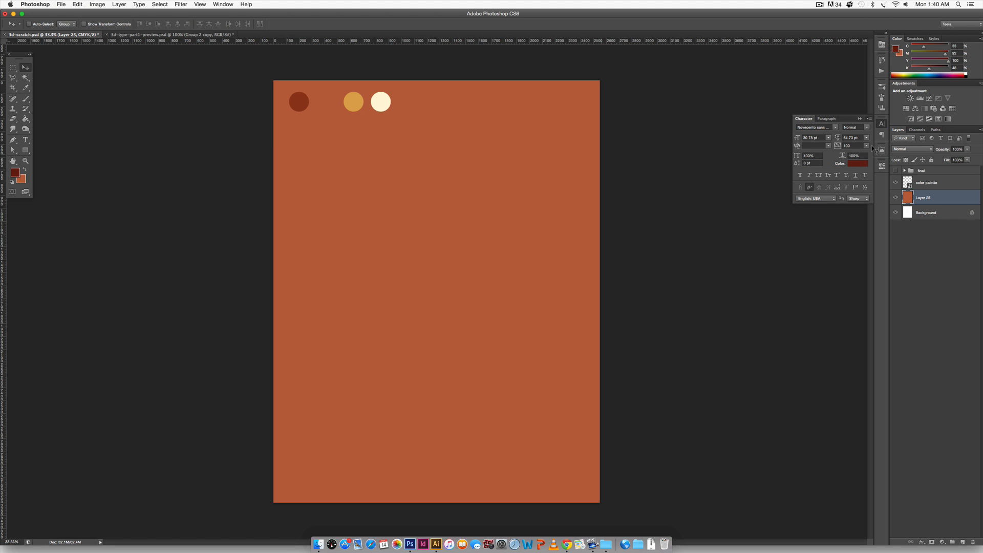
Step: Rename the orange-filled layer as "background color"
{"action": "double_click", "coordinate": [924, 198]}
{"action": "type", "text": "background color"}
{"action": "key", "text": "Return"}
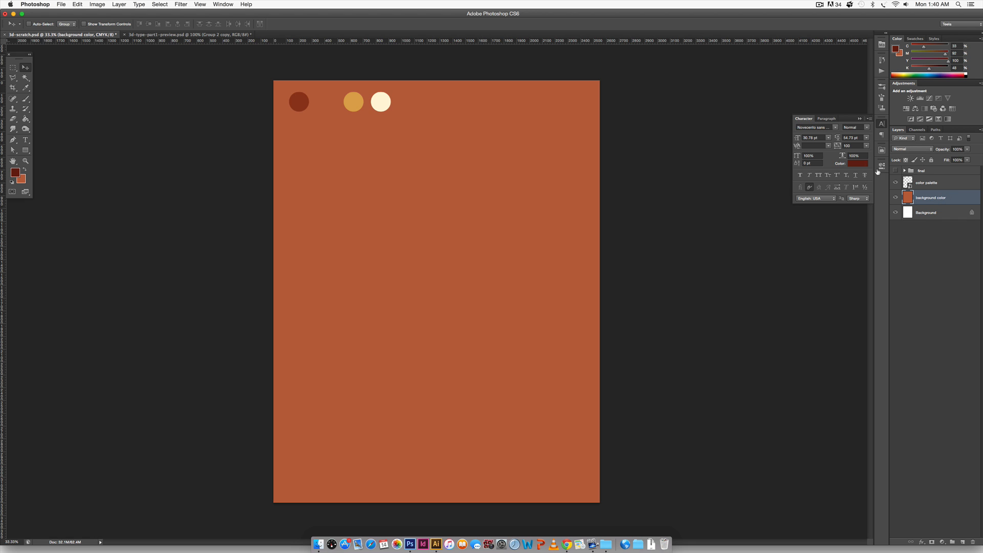
Step: Add a Pattern Overlay to the background color layer, comparing the grit patterns and choosing GRIT-pattern-1
{"action": "double_click", "coordinate": [961, 198]}
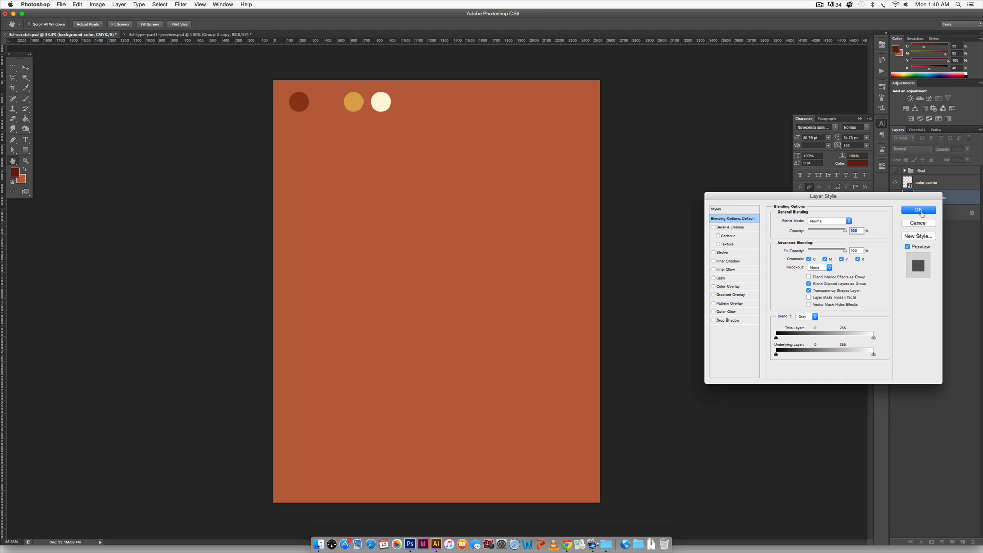
{"action": "left_click_drag", "start_coordinate": [822, 196], "coordinate": [707, 144]}
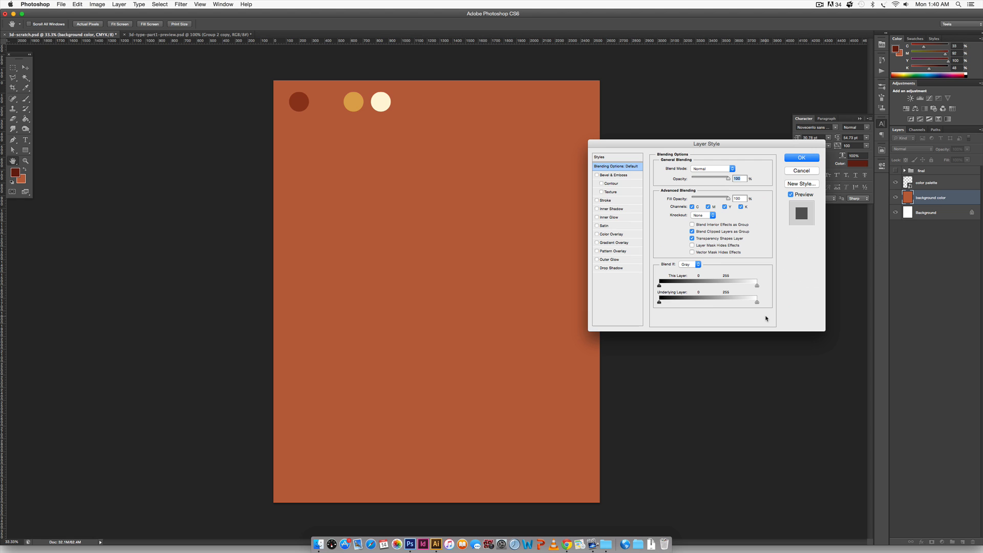
{"action": "left_click", "coordinate": [626, 253]}
{"action": "left_click", "coordinate": [694, 196]}
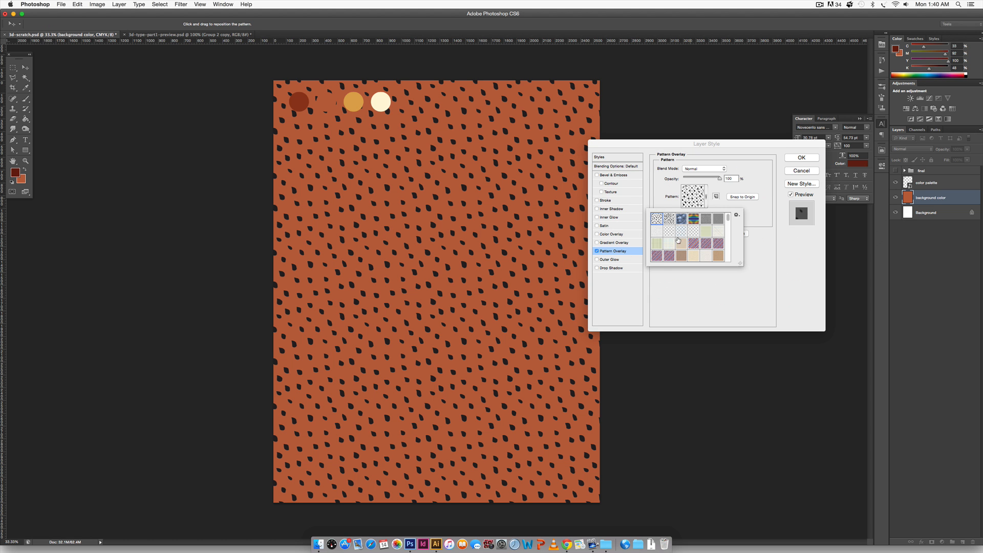
{"action": "scroll", "coordinate": [678, 240], "scroll_direction": "down", "scroll_amount": 5}
{"action": "left_click", "coordinate": [653, 256]}
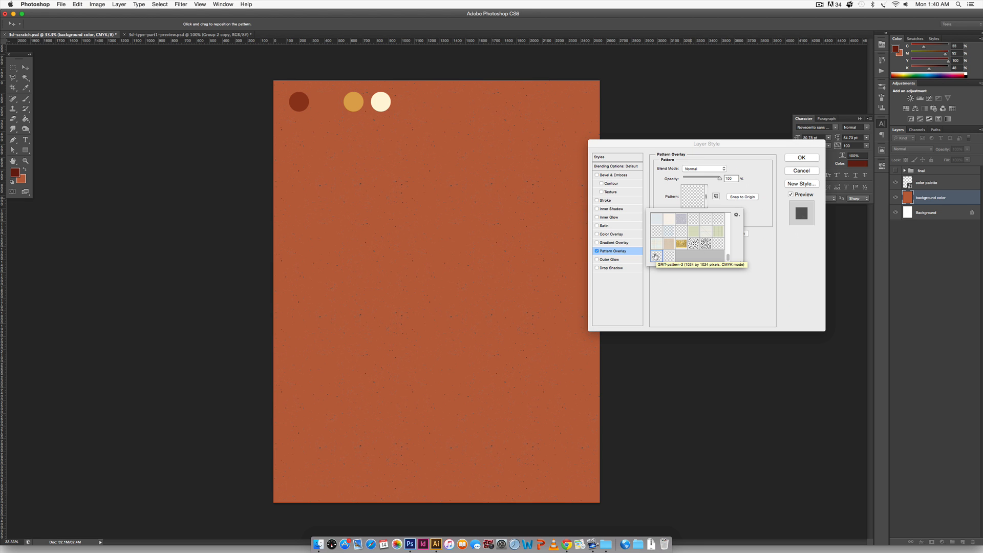
{"action": "left_click", "coordinate": [718, 244]}
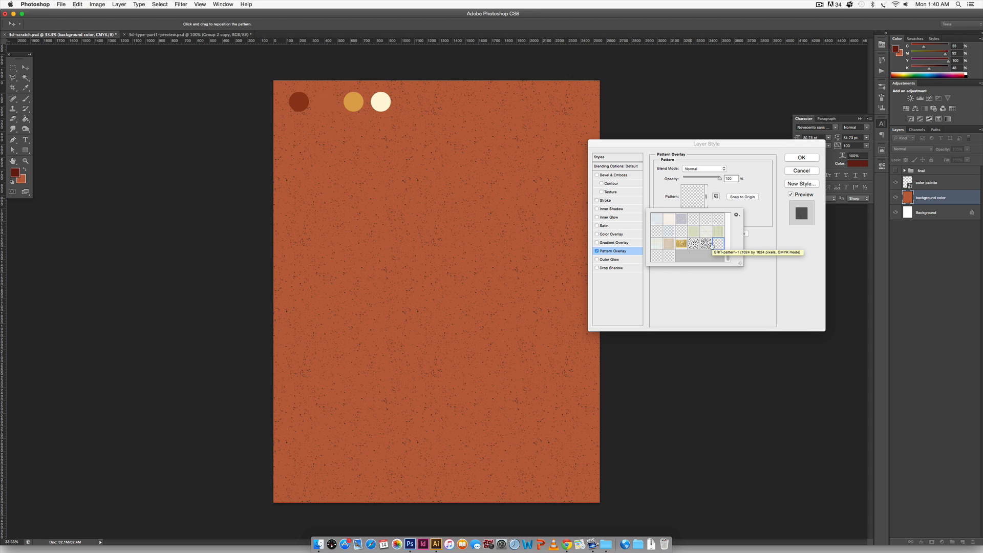
{"action": "left_click", "coordinate": [657, 256]}
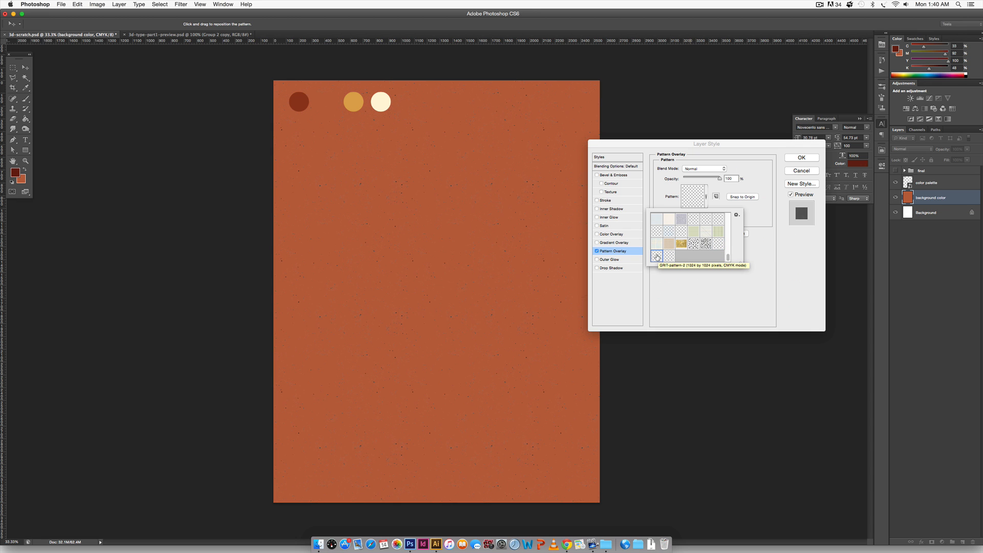
{"action": "left_click", "coordinate": [718, 244]}
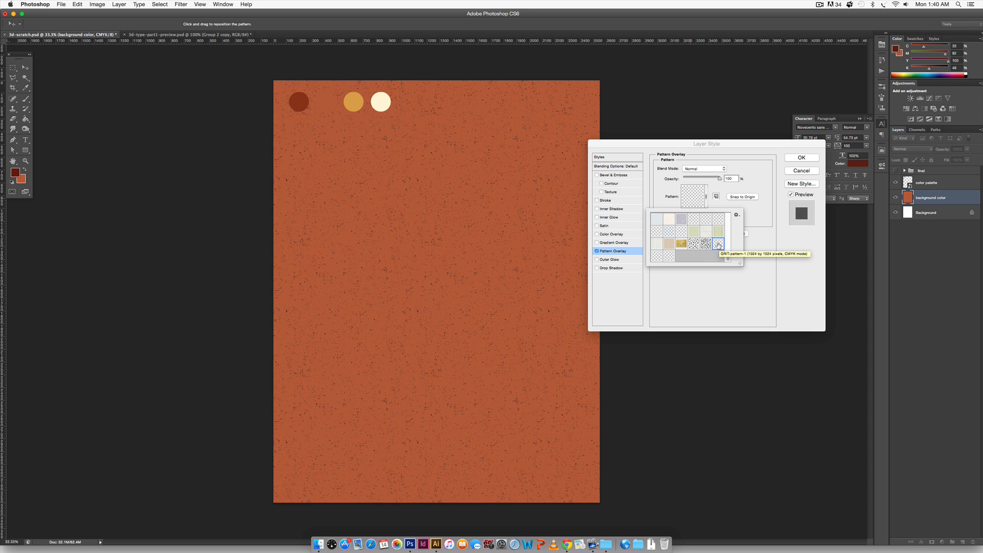
{"action": "left_click", "coordinate": [764, 253]}
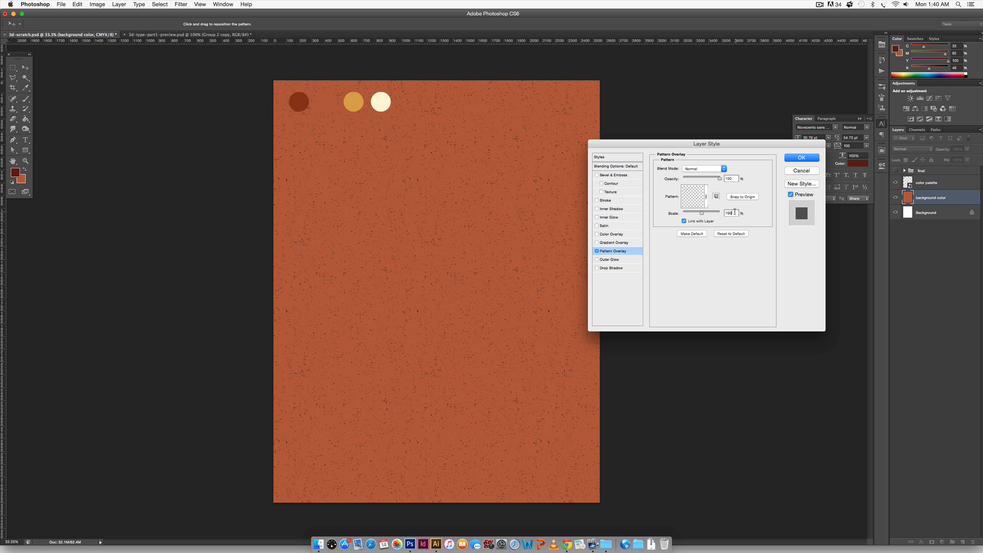
Step: Set the pattern overlay's scale to 150% and its blend mode to Screen, then apply the style and inspect the texture
{"action": "type", "text": "1"}
{"action": "left_click", "coordinate": [706, 169]}
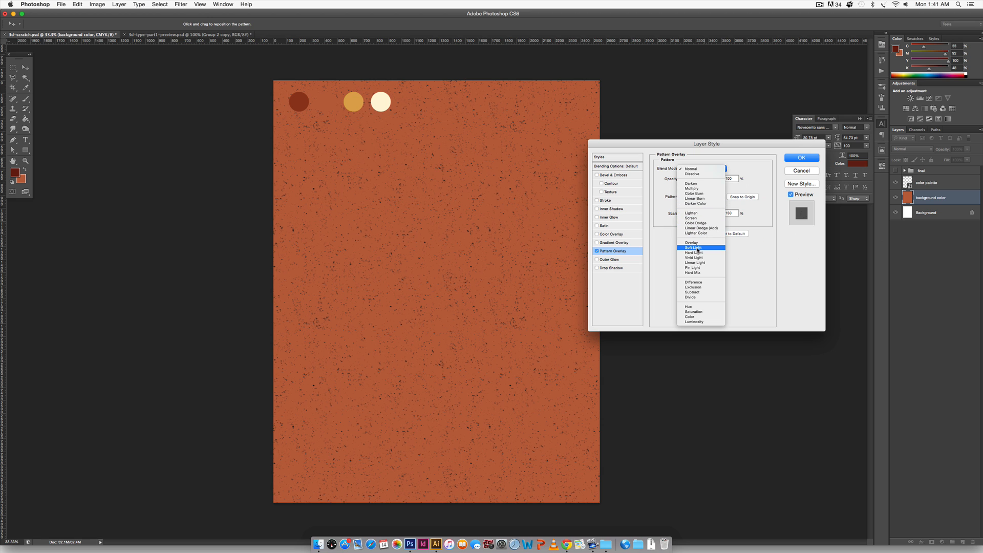
{"action": "left_click", "coordinate": [699, 218]}
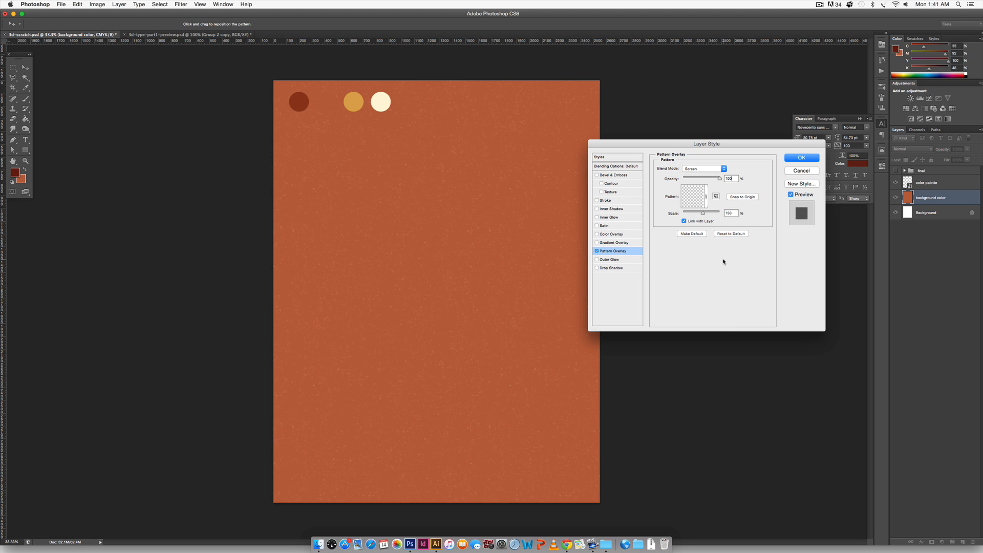
{"action": "left_click", "coordinate": [800, 159]}
{"action": "key", "text": "super+0"}
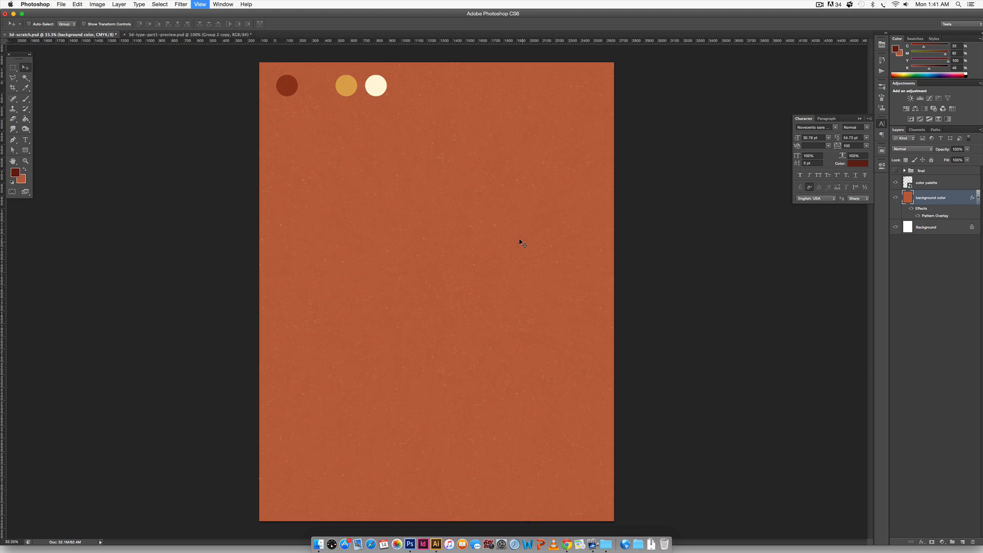
{"action": "key", "text": "super+equal"}
{"action": "key", "text": "super+equal"}
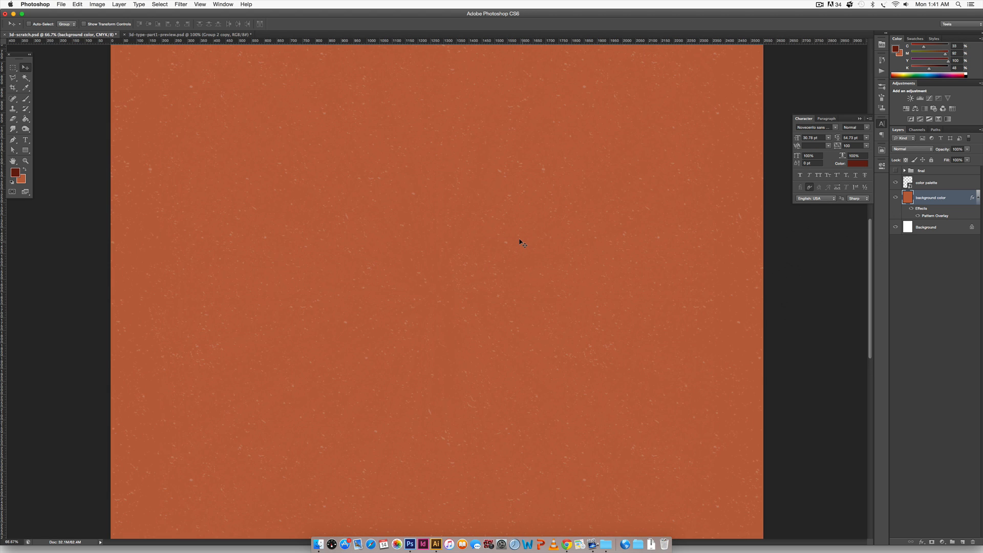
{"action": "key", "text": "super+minus"}
{"action": "key", "text": "super+minus"}
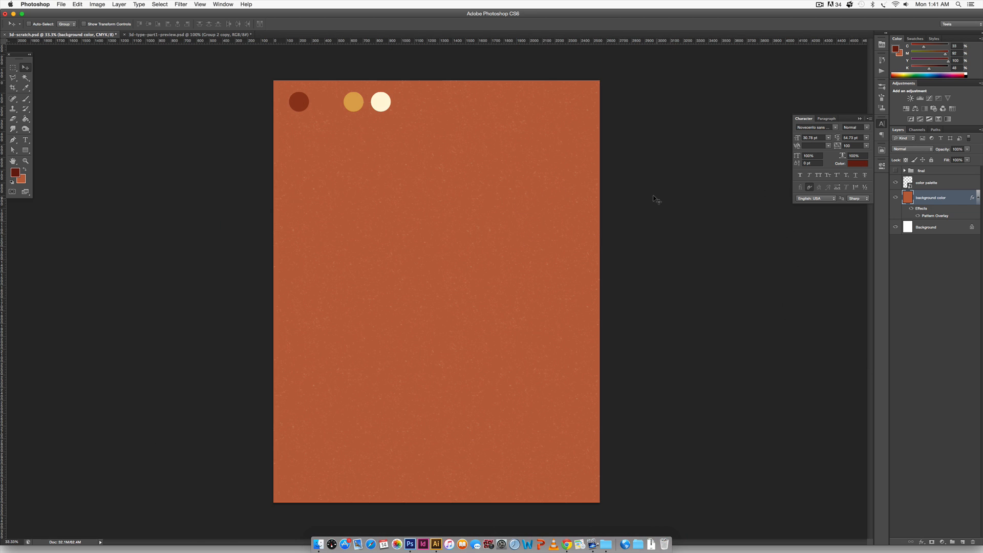
Step: Switch to Illustrator and copy the larger T lettering without its background rectangle
{"action": "left_click", "coordinate": [436, 543]}
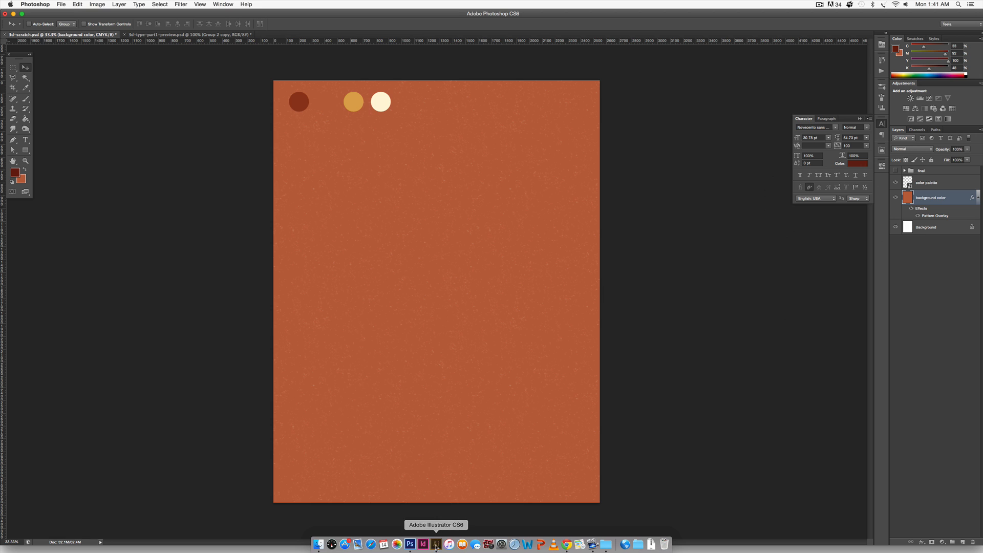
{"action": "left_click_drag", "start_coordinate": [665, 238], "coordinate": [433, 399]}
{"action": "left_click_drag", "start_coordinate": [696, 224], "coordinate": [422, 452]}
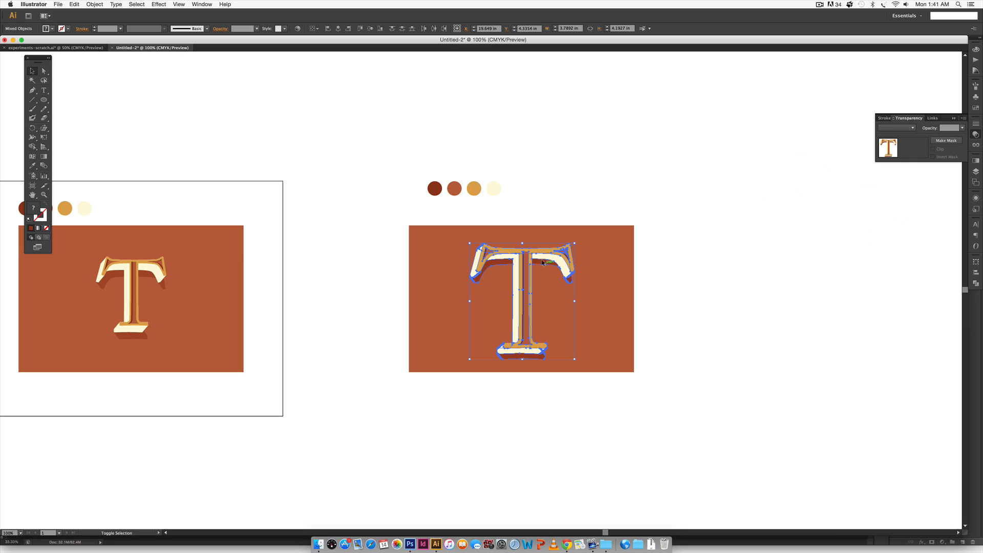
{"action": "left_click", "coordinate": [551, 270], "text": "shift"}
{"action": "key", "text": "a"}
Step: Switch to Photoshop and paste the copied T lettering as a smart object in the middle of the poster
{"action": "left_click", "coordinate": [410, 544]}
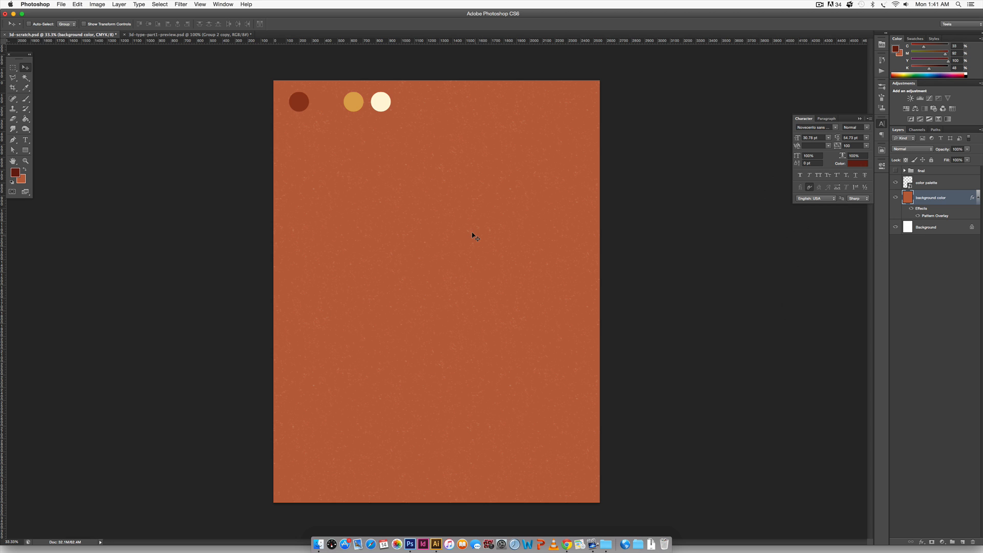
{"action": "key", "text": "super+v"}
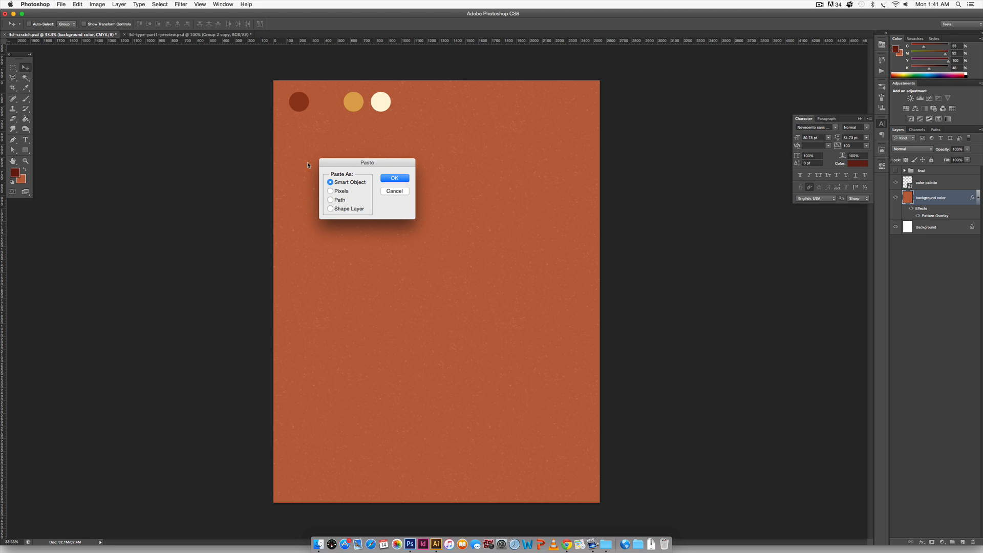
{"action": "left_click", "coordinate": [395, 178]}
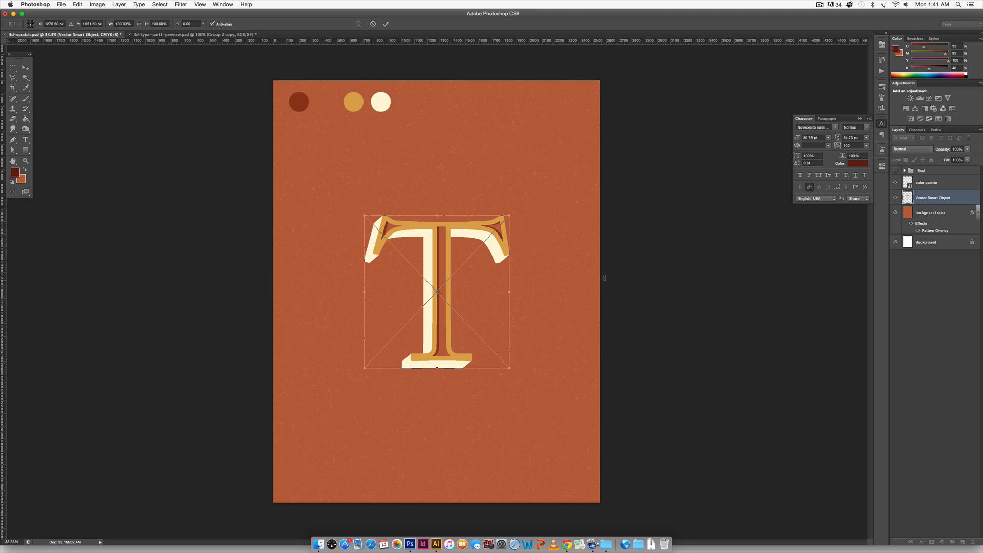
{"action": "key", "text": "Return"}
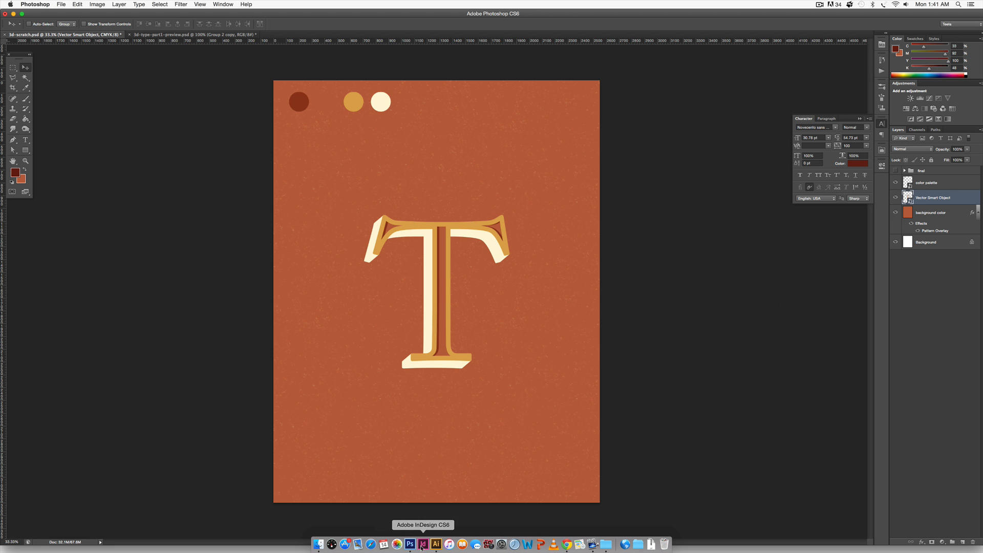
Step: Switch to Illustrator and copy only the dark shadow shape behind the larger T
{"action": "left_click", "coordinate": [435, 544]}
{"action": "left_click", "coordinate": [770, 403]}
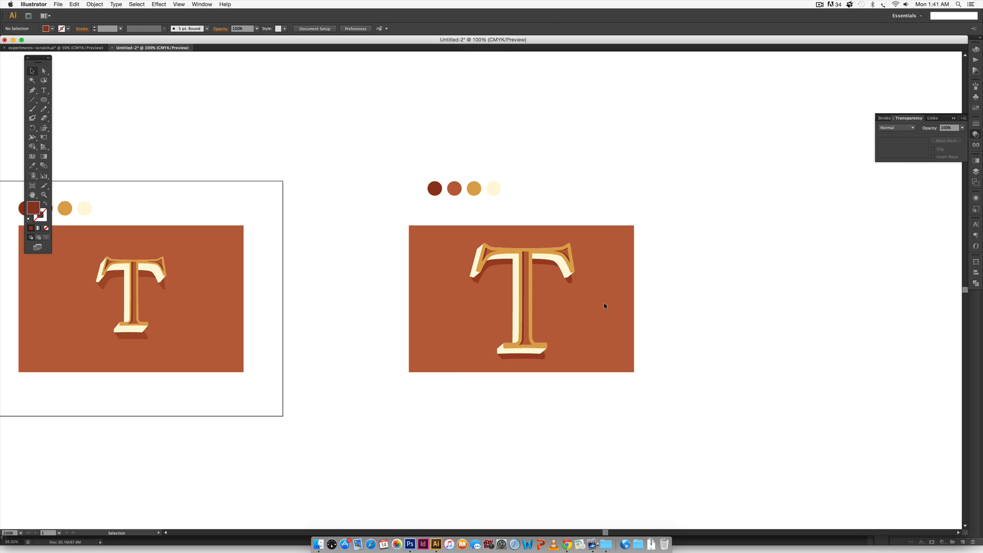
{"action": "left_click", "coordinate": [540, 261]}
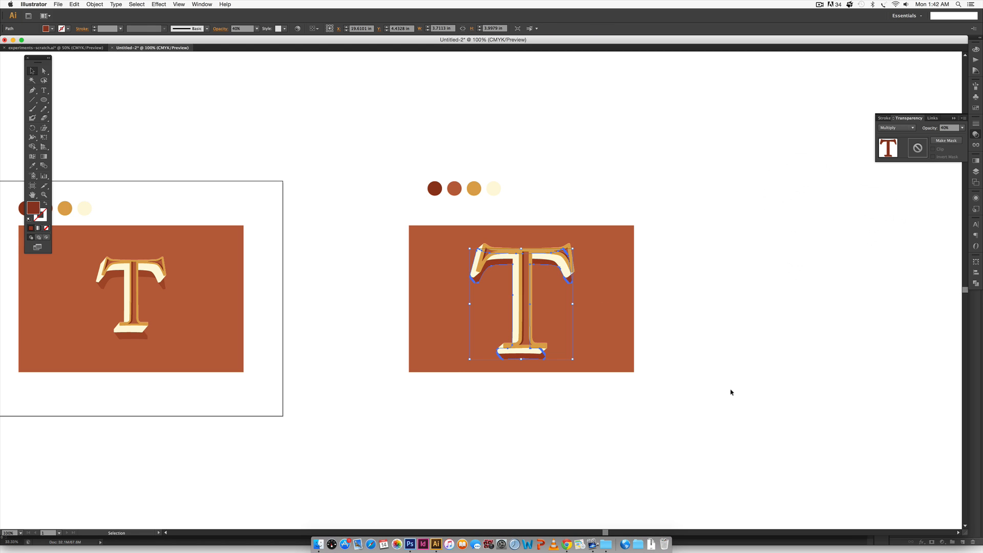
Step: Switch to Photoshop and paste the copied shadow shape as a smart object on top of the T
{"action": "left_click", "coordinate": [414, 546]}
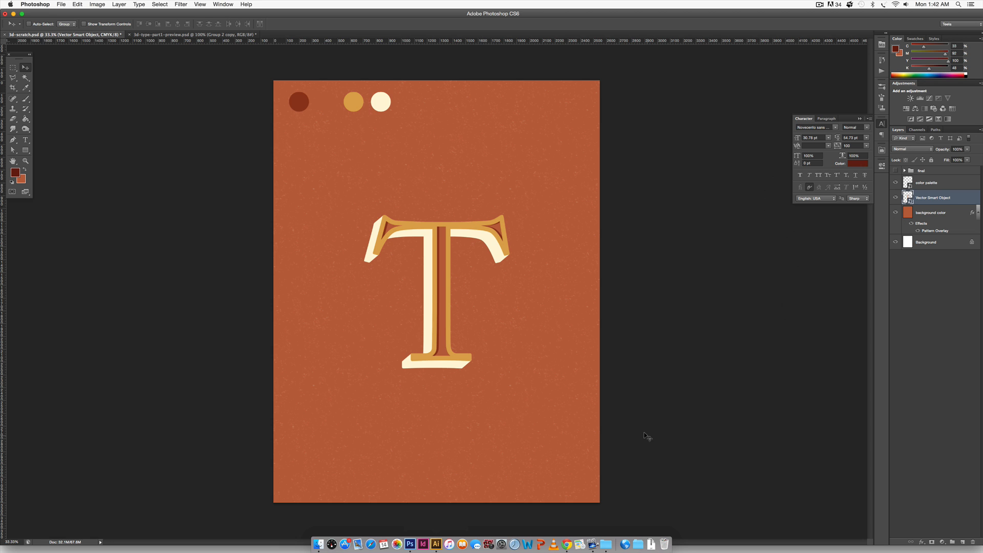
{"action": "key", "text": "super+v"}
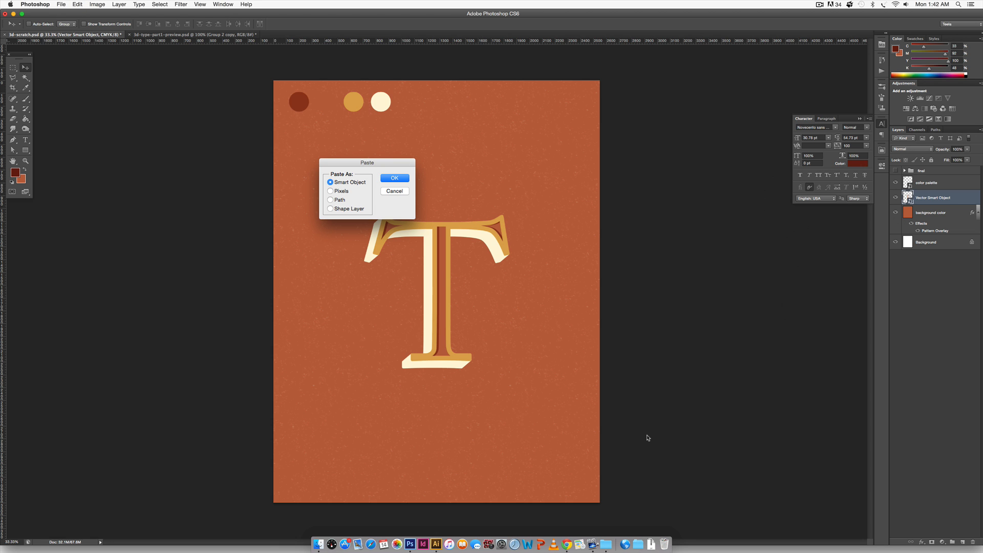
{"action": "key", "text": "Return"}
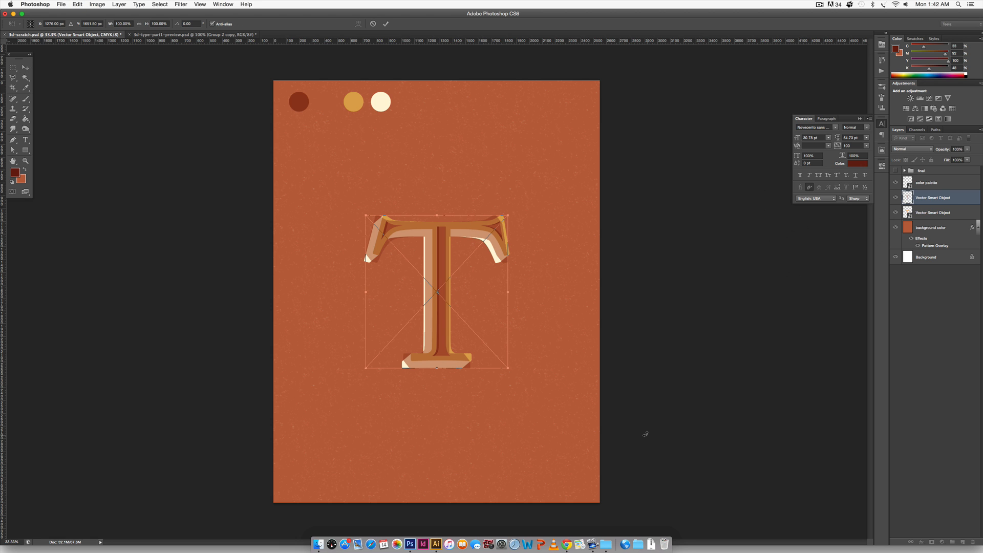
{"action": "key", "text": "Return"}
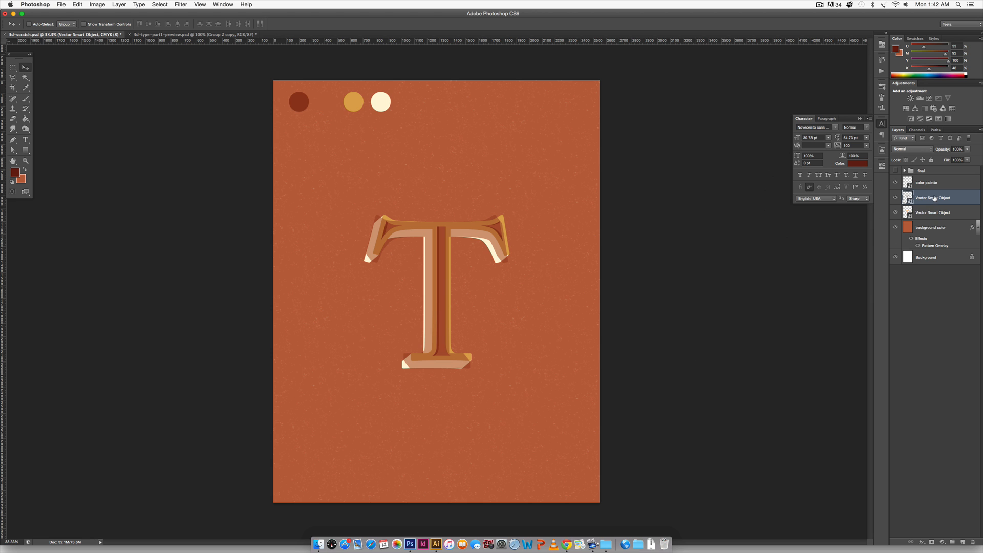
Step: Rename the full lettering layer as "original" and the shadow shape's layer as "original shadow"
{"action": "double_click", "coordinate": [932, 213]}
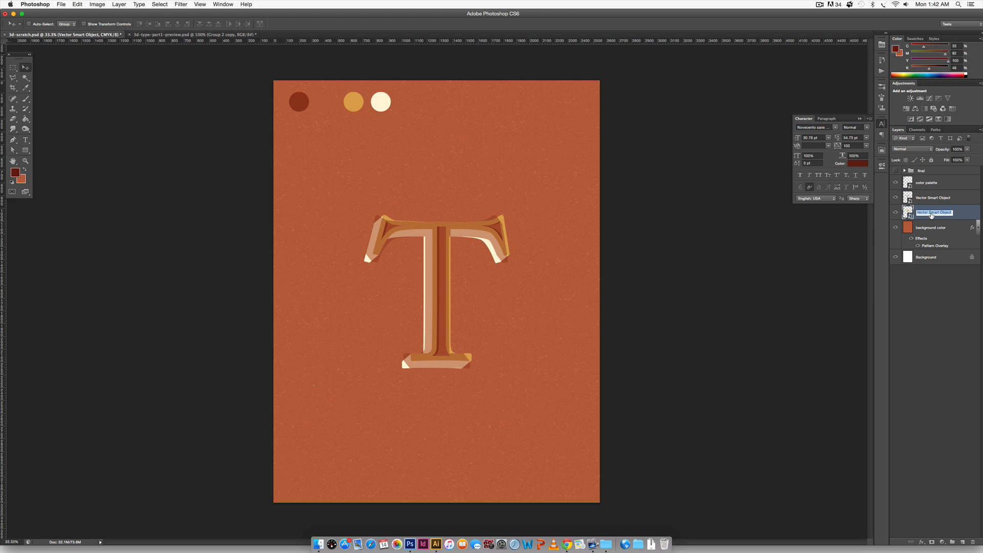
{"action": "type", "text": "original"}
{"action": "key", "text": "Return"}
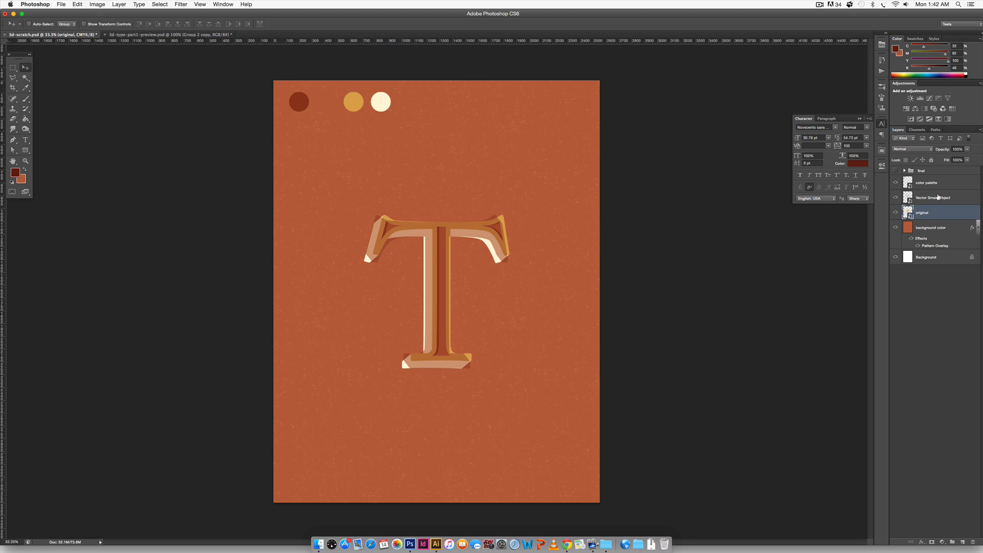
{"action": "double_click", "coordinate": [935, 198]}
{"action": "type", "text": "shadow"}
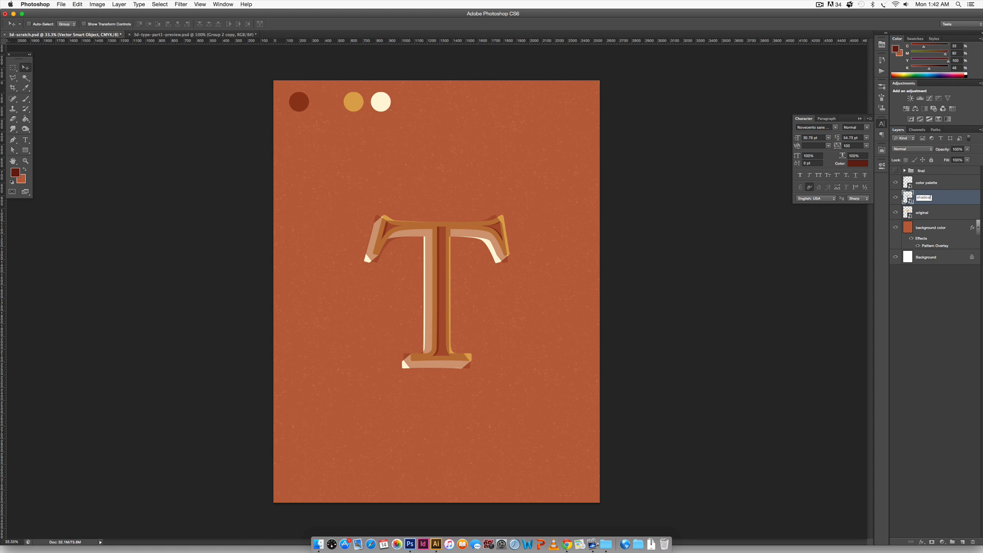
{"action": "type", "text": "original"}
{"action": "key", "text": "Return"}
Step: Place the original shadow layer beneath the original layer and offset the shadow downward and slightly left of the T
{"action": "left_click_drag", "start_coordinate": [946, 201], "coordinate": [942, 220]}
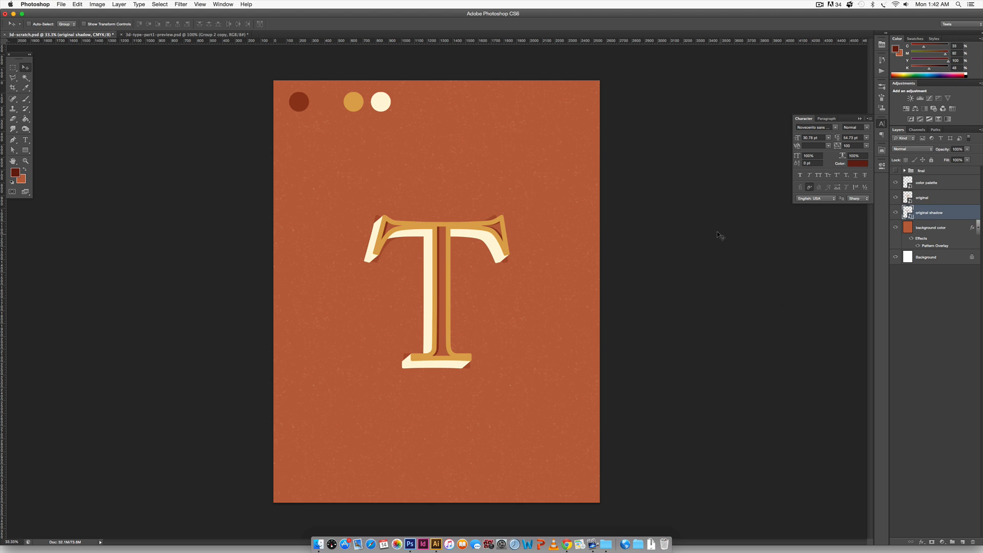
{"action": "key", "text": "super+1"}
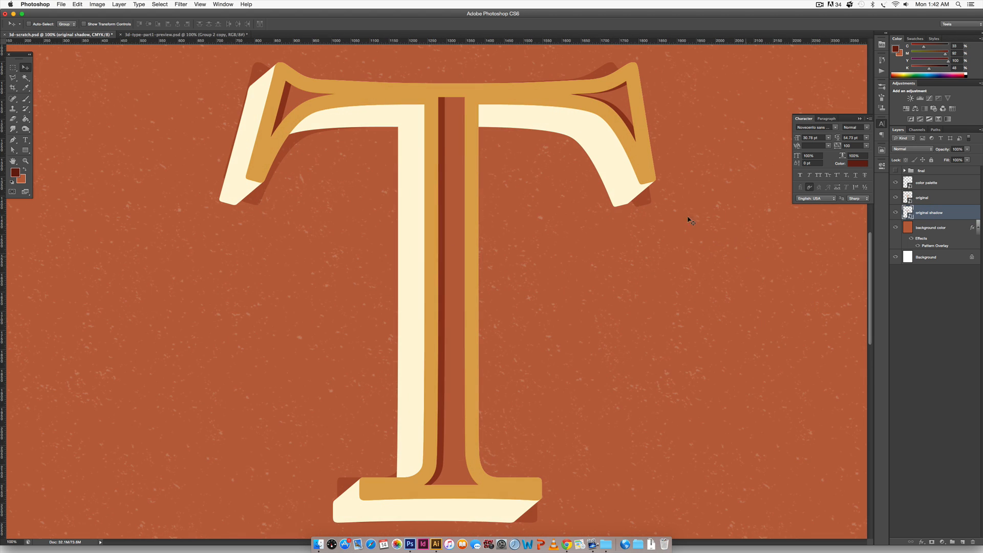
{"action": "left_click_drag", "start_coordinate": [295, 151], "coordinate": [228, 202]}
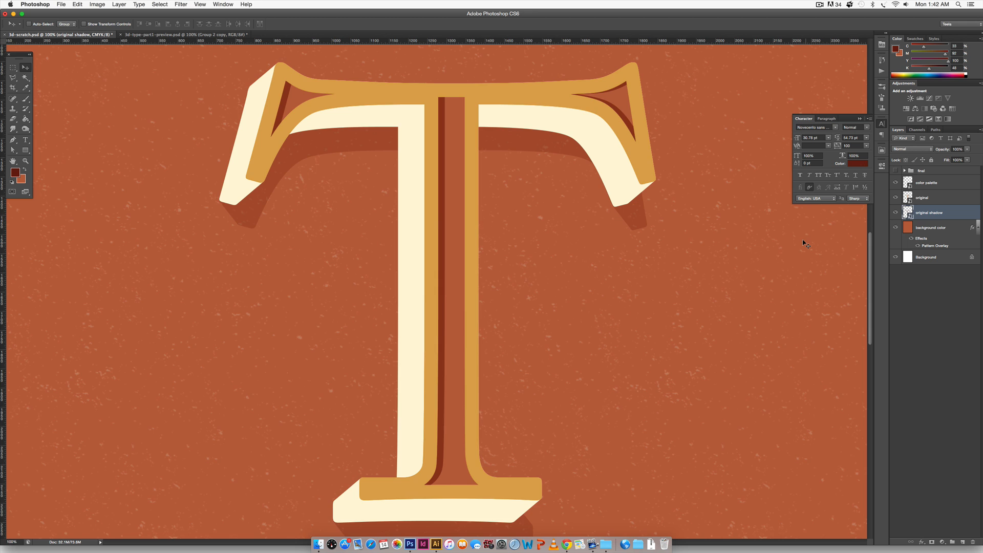
Step: Set the original shadow layer's blend mode to Multiply and its opacity to 40%
{"action": "key", "text": "super+minus"}
{"action": "left_click", "coordinate": [913, 149]}
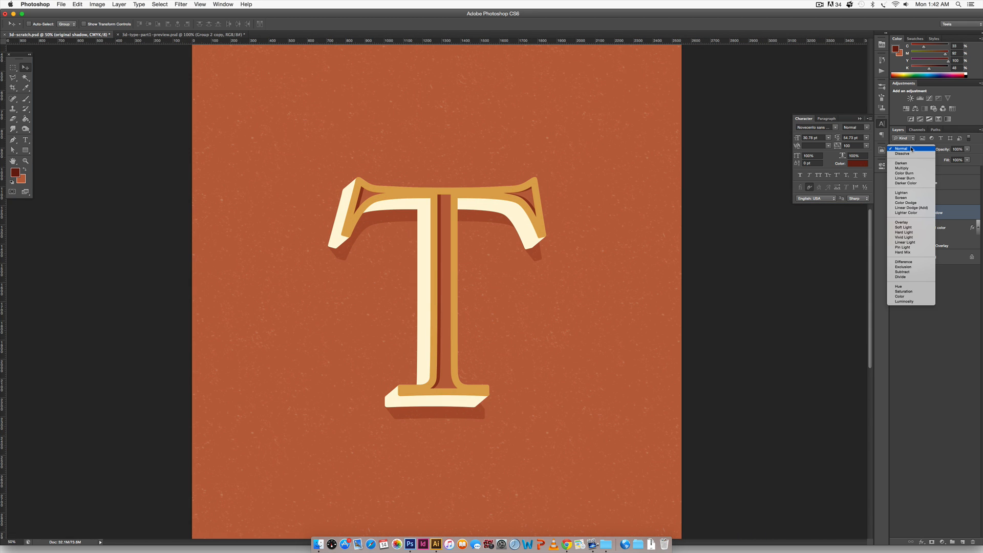
{"action": "left_click", "coordinate": [907, 168]}
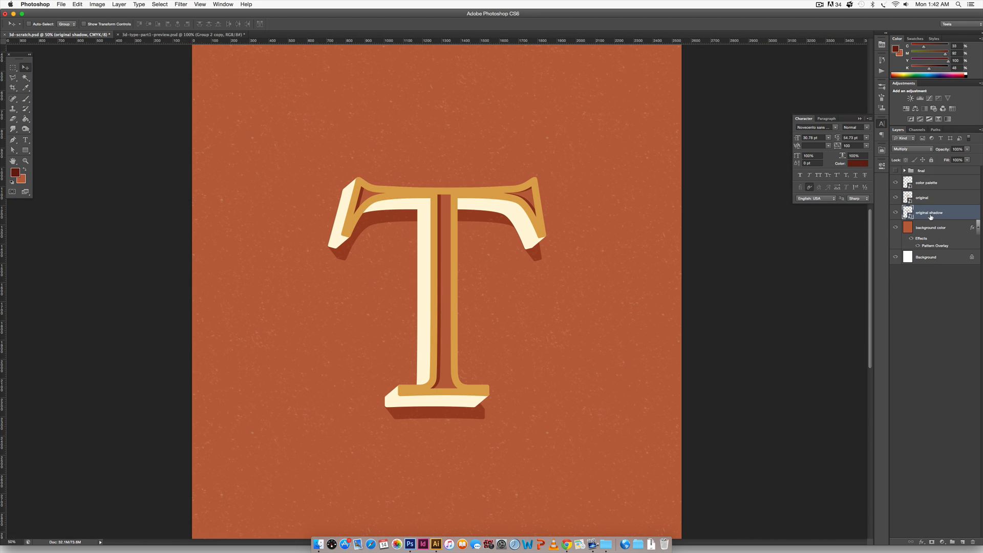
{"action": "left_click", "coordinate": [958, 149]}
{"action": "type", "text": "50"}
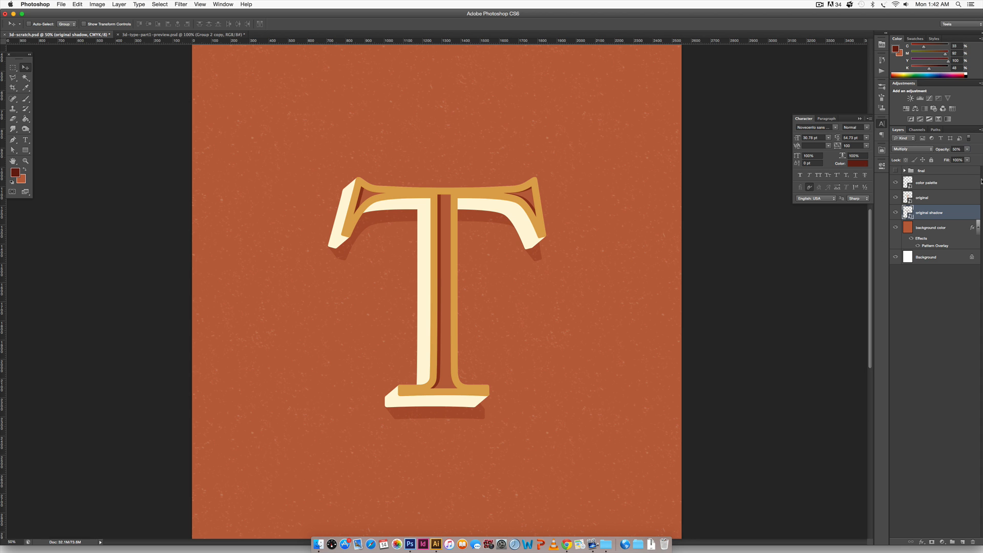
{"action": "left_click", "coordinate": [957, 149]}
{"action": "type", "text": "4"}
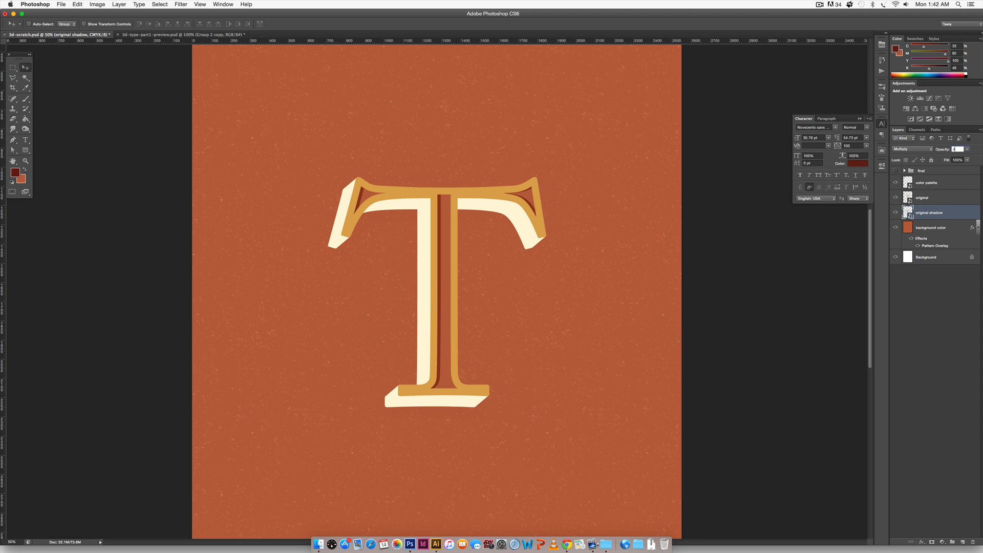
{"action": "type", "text": "0"}
{"action": "key", "text": "Return"}
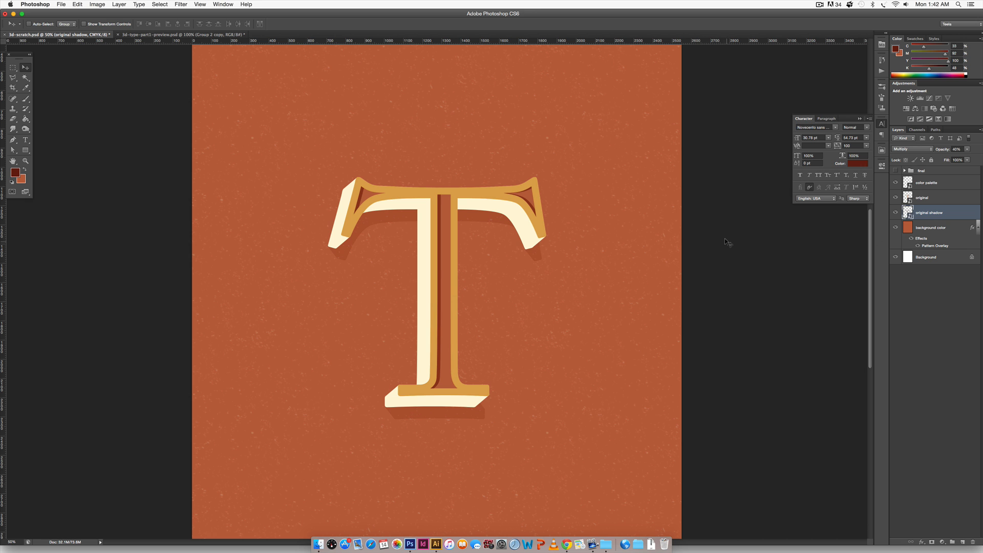
Step: Show the final group to compare the finished 3D lettering with the current artwork, and hide it again
{"action": "key", "text": "super+minus"}
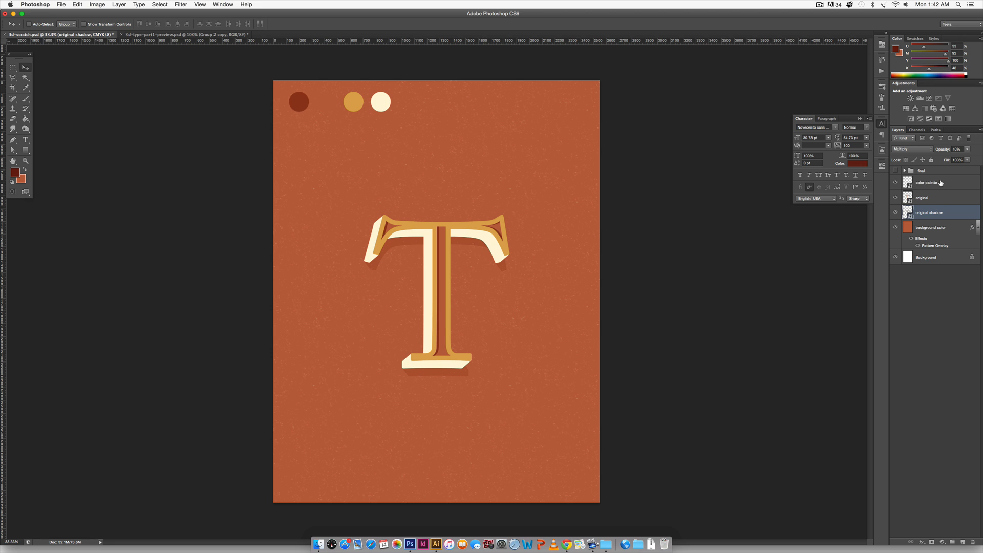
{"action": "left_click", "coordinate": [907, 182]}
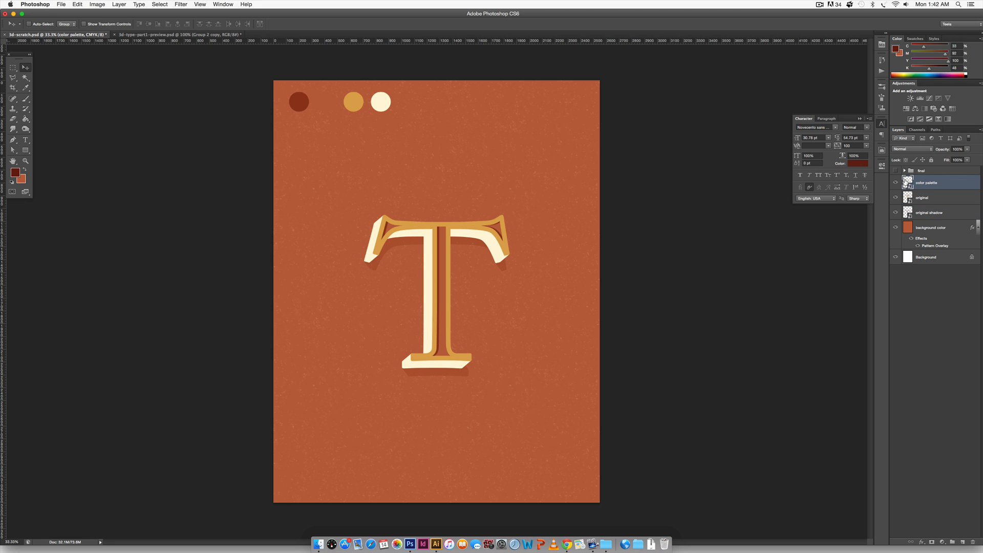
{"action": "left_click", "coordinate": [896, 170]}
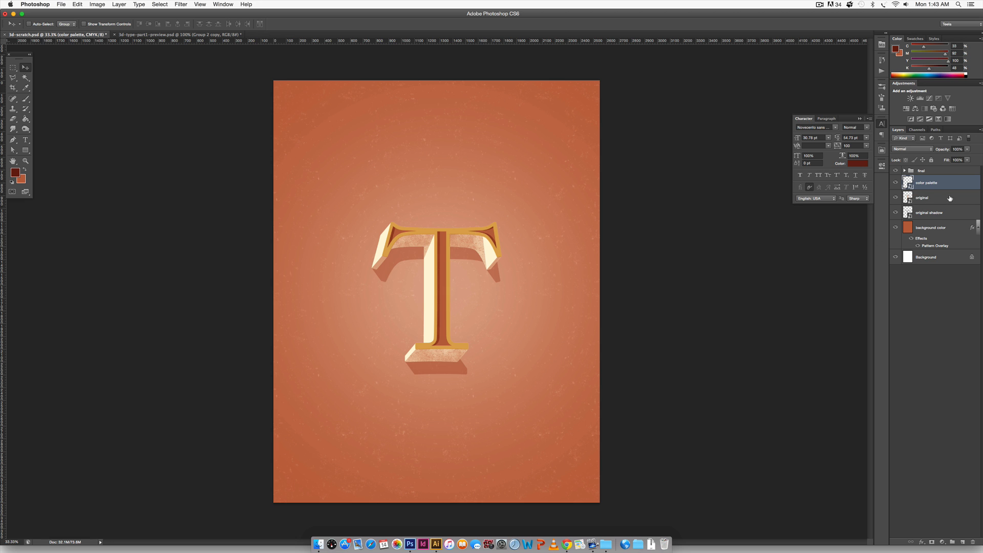
{"action": "left_click", "coordinate": [895, 170]}
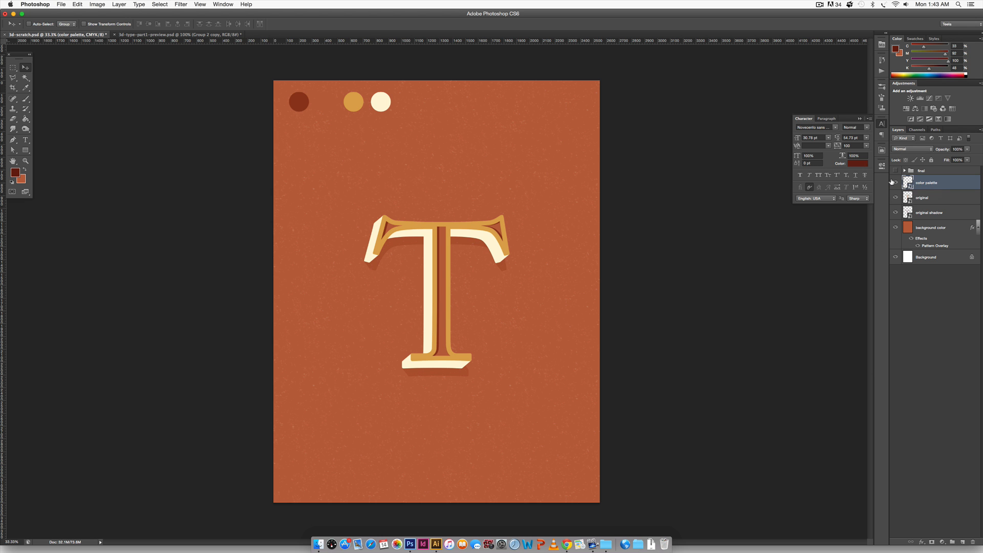
Step: Select the cream area along the T's stem and left arm on the original layer with the Magic Wand, and add a new layer above
{"action": "key", "text": "super+1"}
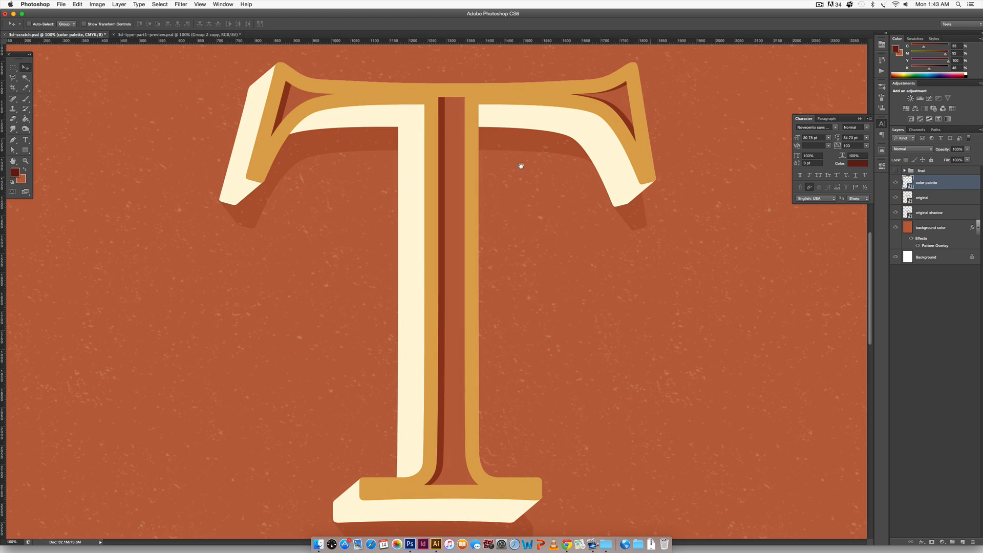
{"action": "left_click_drag", "start_coordinate": [521, 165], "coordinate": [541, 180]}
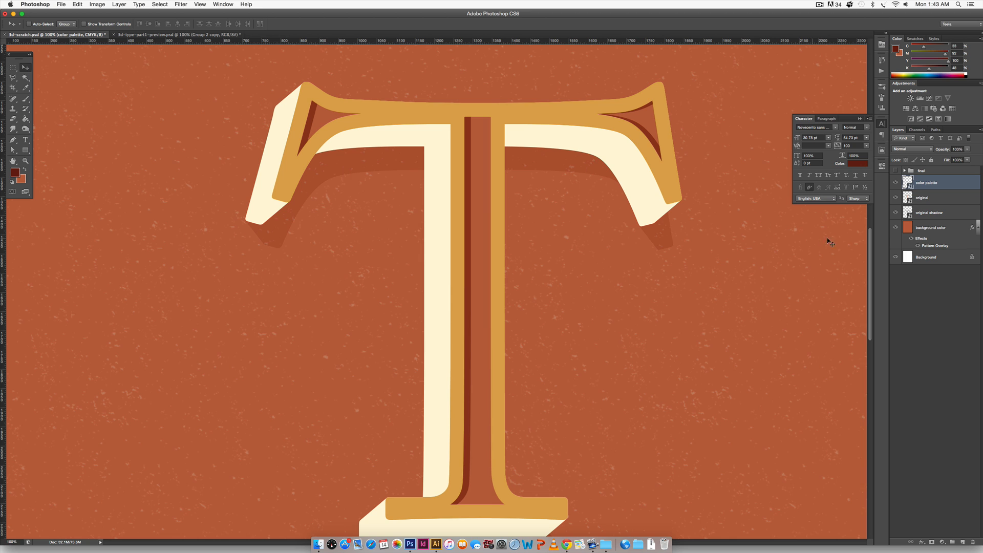
{"action": "left_click", "coordinate": [925, 199]}
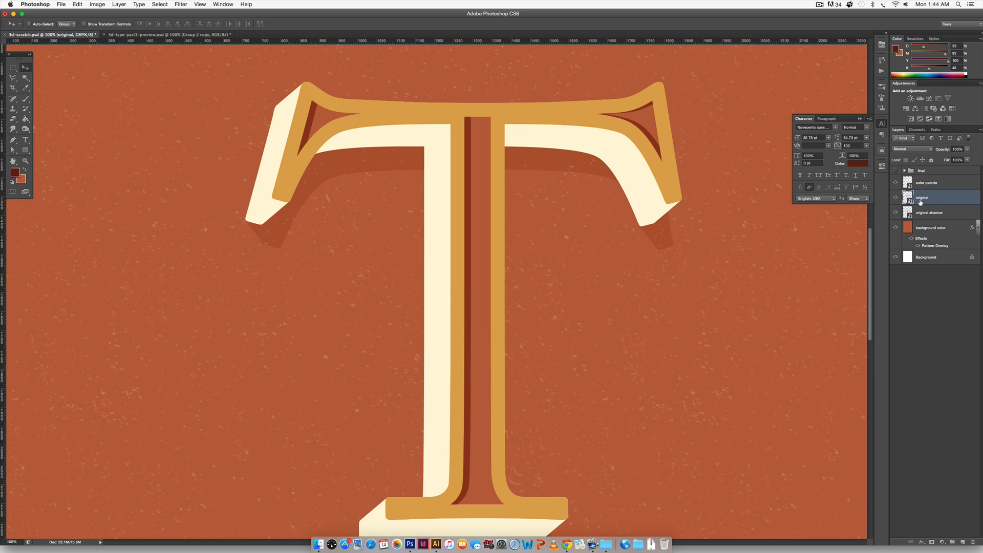
{"action": "key", "text": "w"}
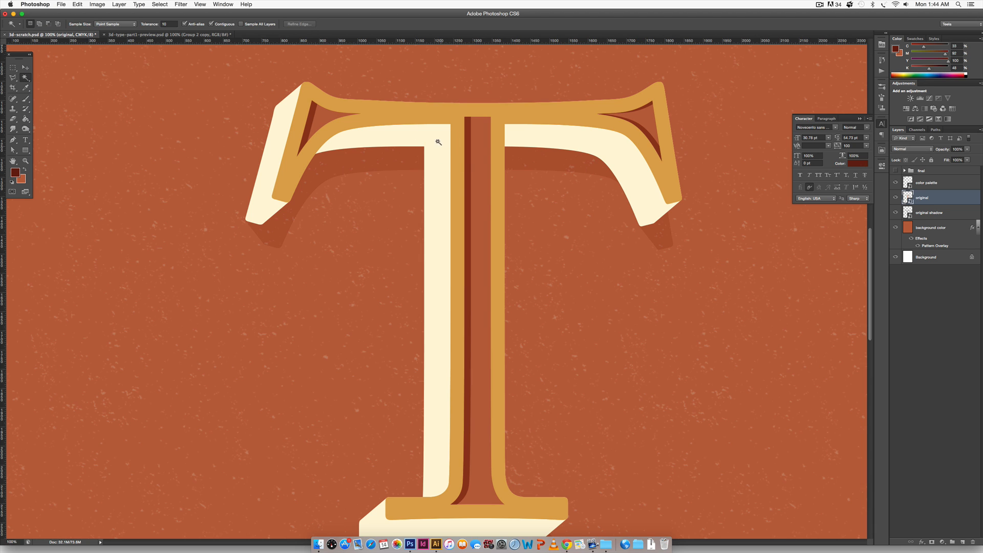
{"action": "left_click", "coordinate": [434, 190]}
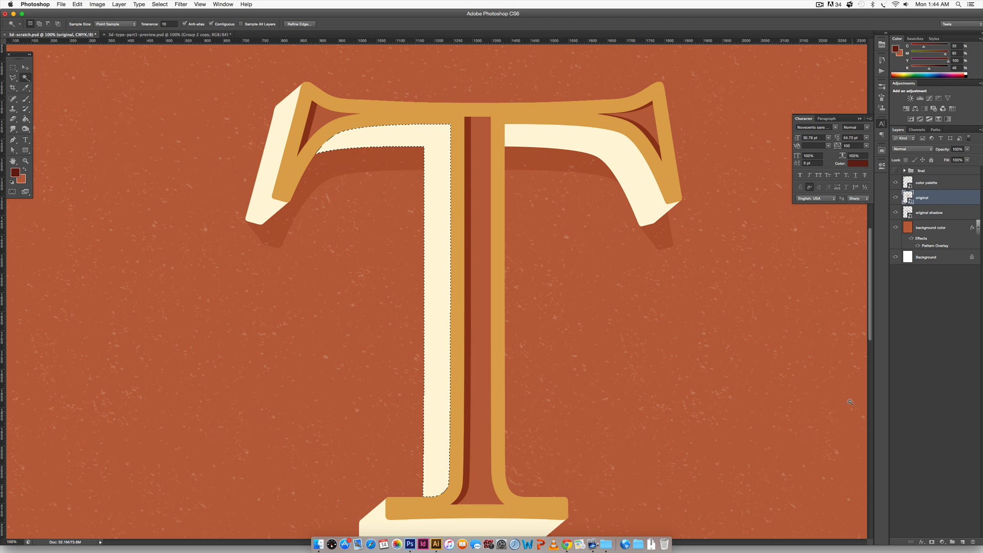
{"action": "left_click", "coordinate": [963, 542]}
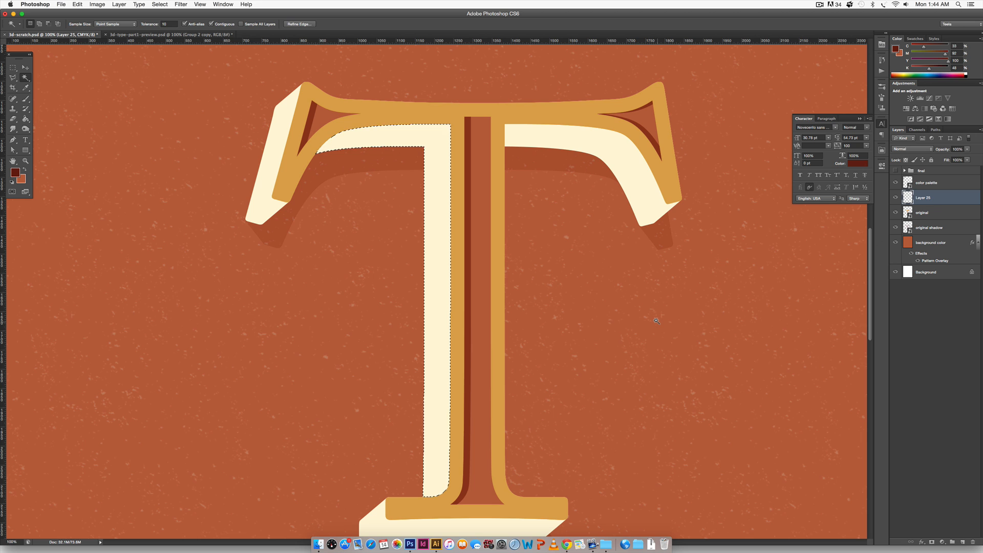
Step: Subtract the T's vertical stem from the selection with the Polygonal Lasso, cutting diagonally across the corner where it meets the left arm
{"action": "key", "text": "l"}
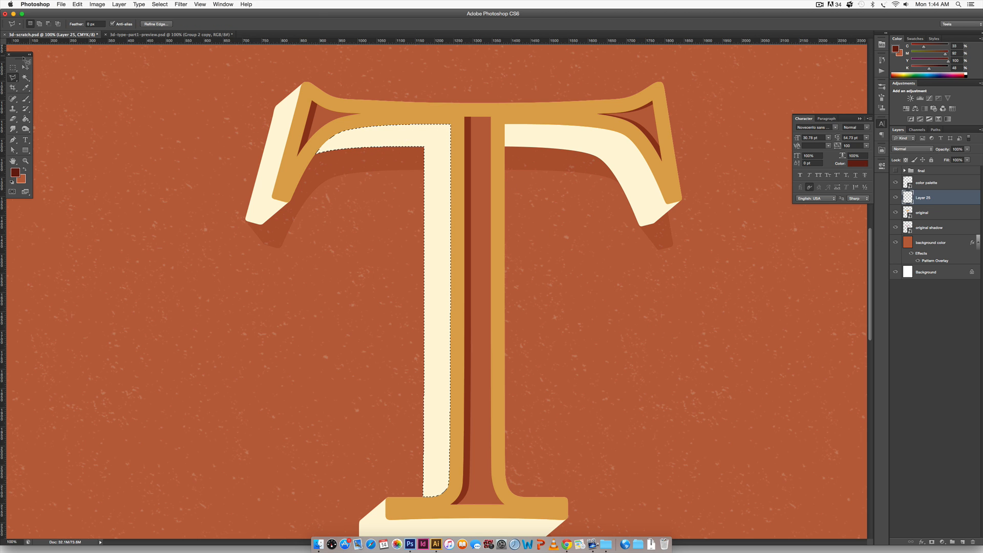
{"action": "left_click", "coordinate": [13, 77]}
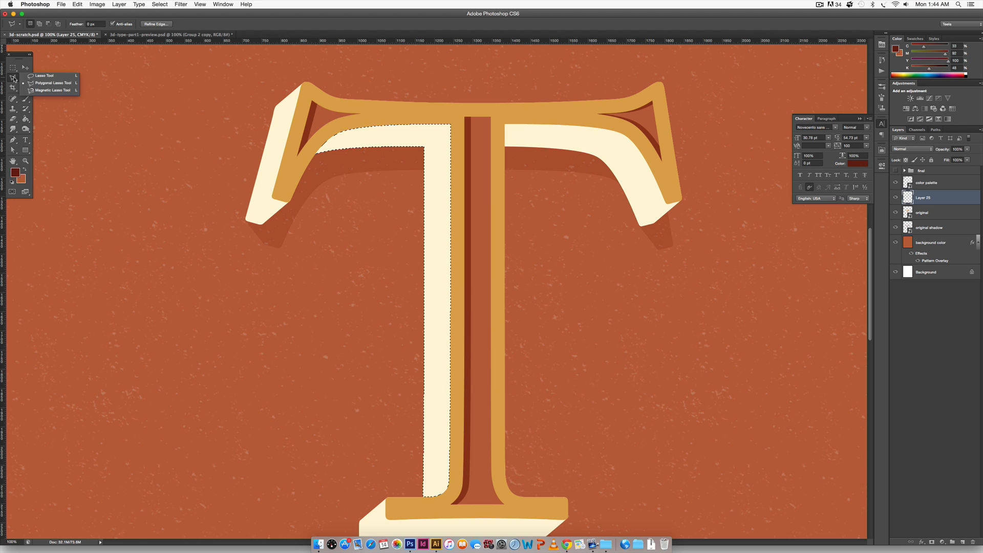
{"action": "left_click", "coordinate": [55, 84]}
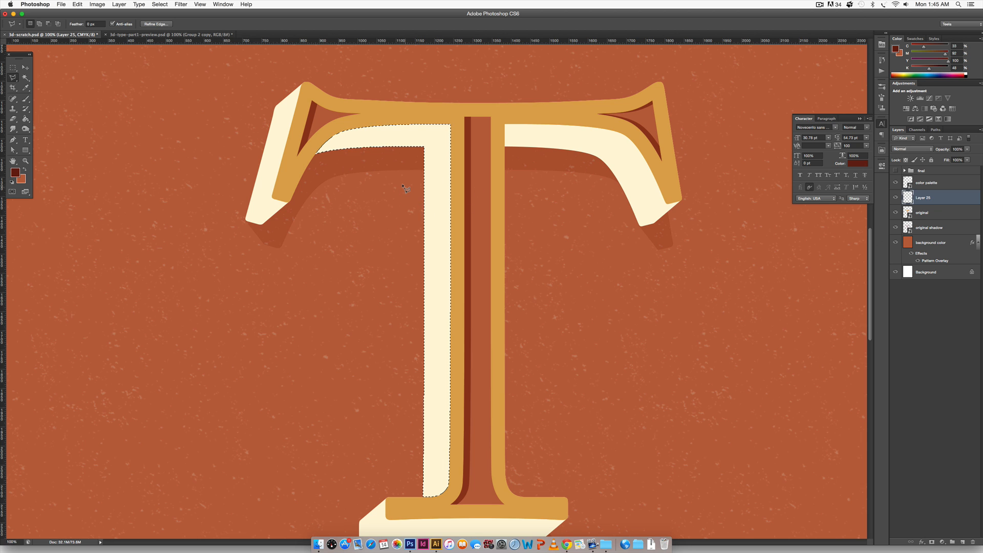
{"action": "key", "text": "alt"}
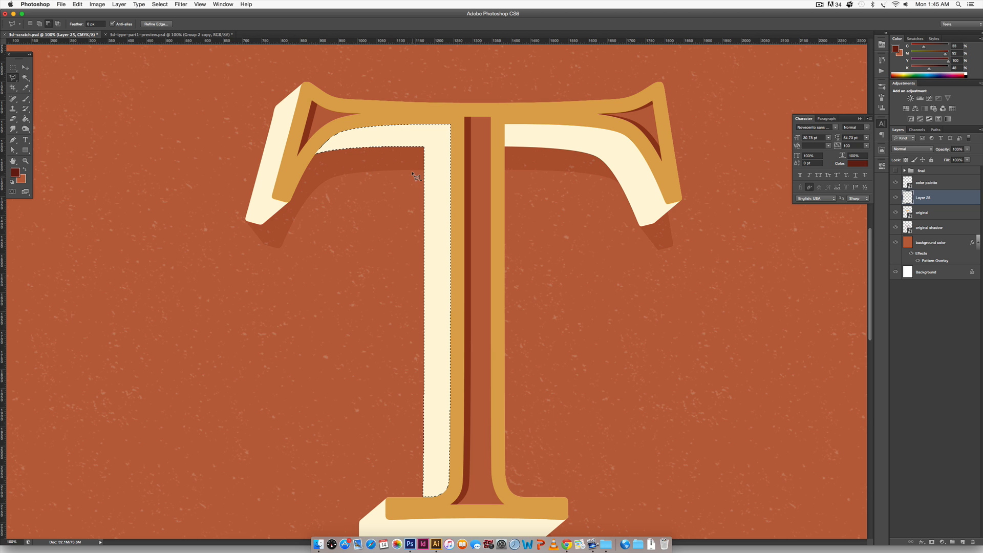
{"action": "left_click", "coordinate": [396, 191], "text": "alt"}
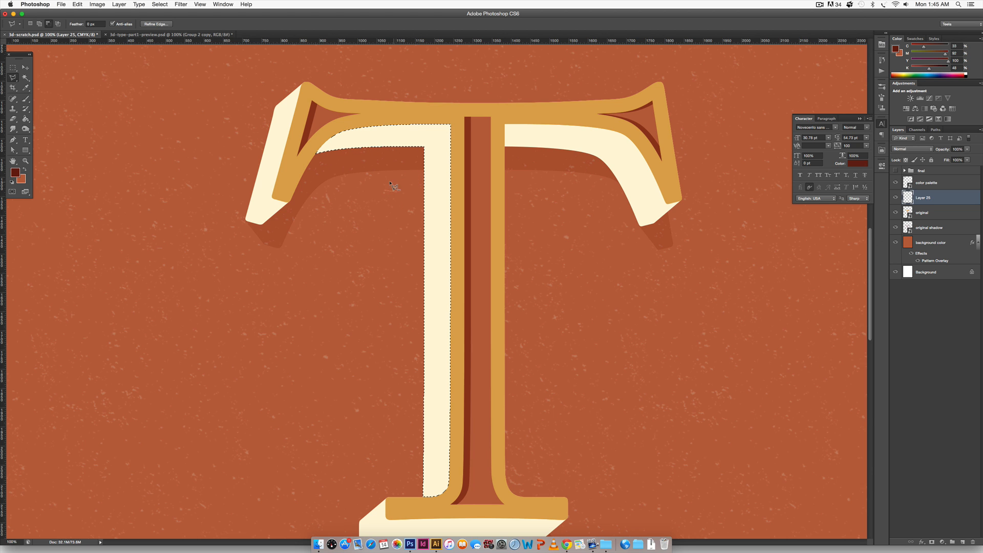
{"action": "left_click", "coordinate": [423, 169], "text": "alt"}
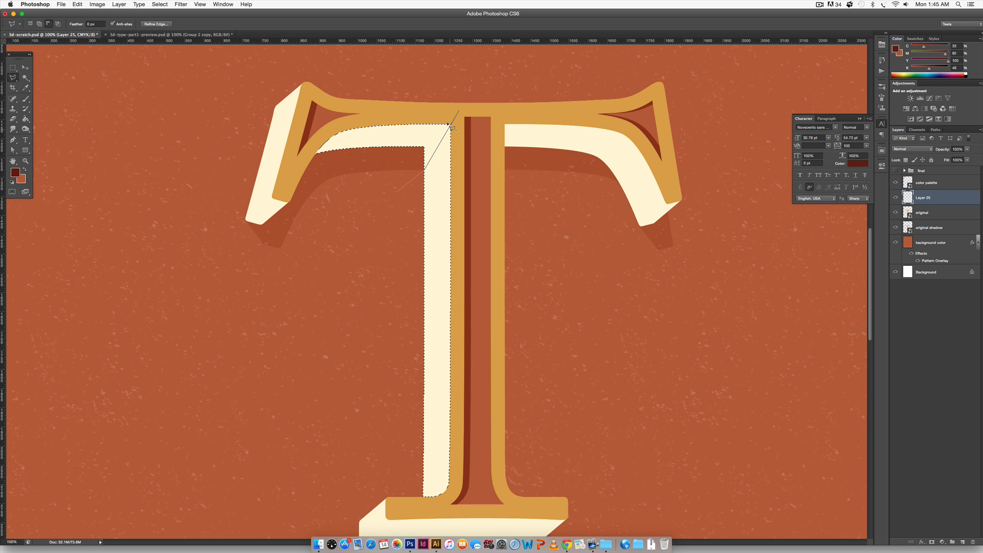
{"action": "left_click", "coordinate": [457, 110]}
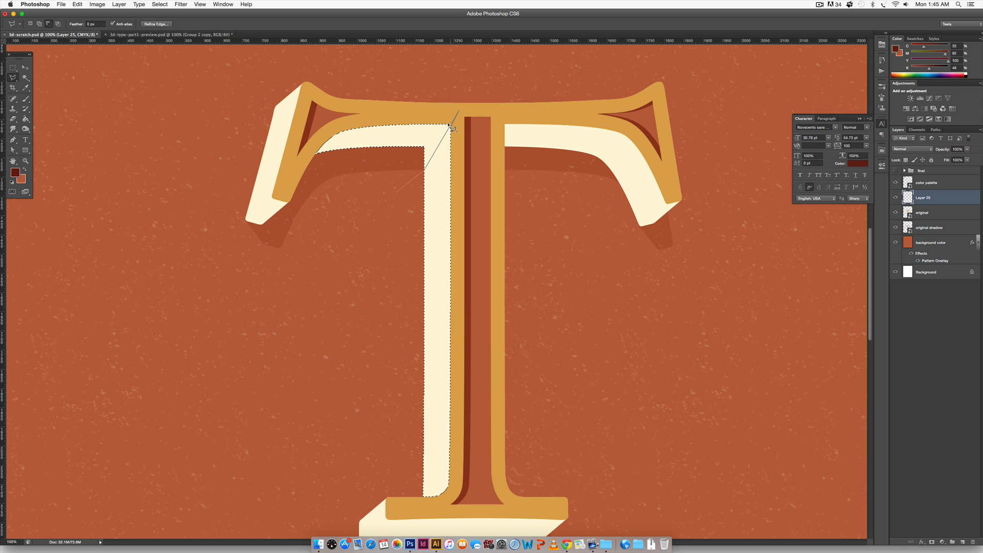
{"action": "left_click", "coordinate": [493, 481]}
{"action": "left_click", "coordinate": [444, 518]}
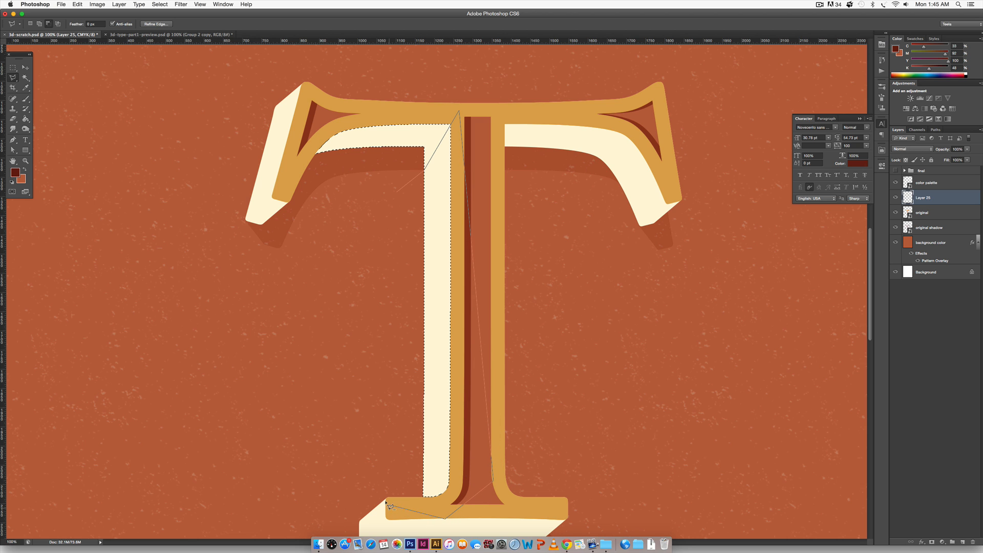
{"action": "left_click", "coordinate": [388, 500]}
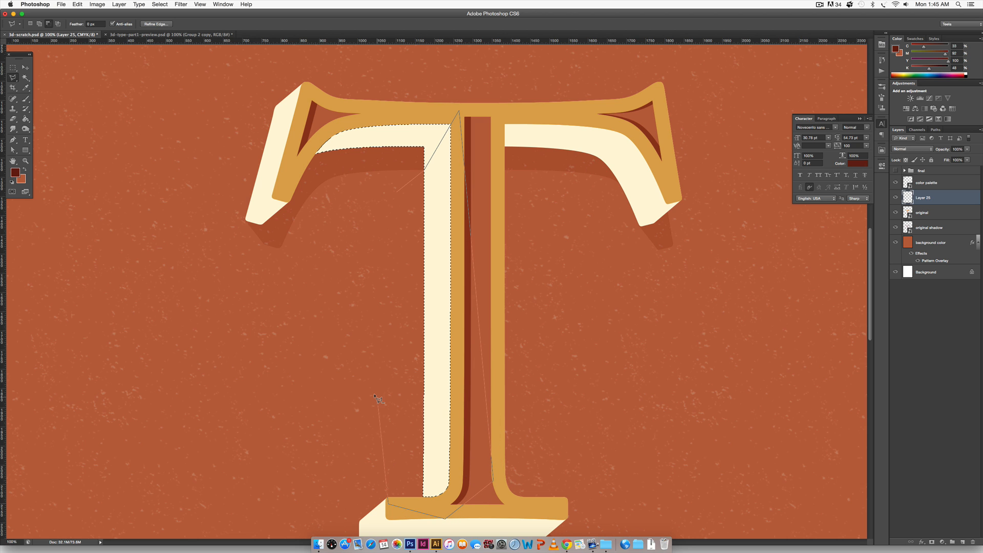
{"action": "double_click", "coordinate": [404, 199]}
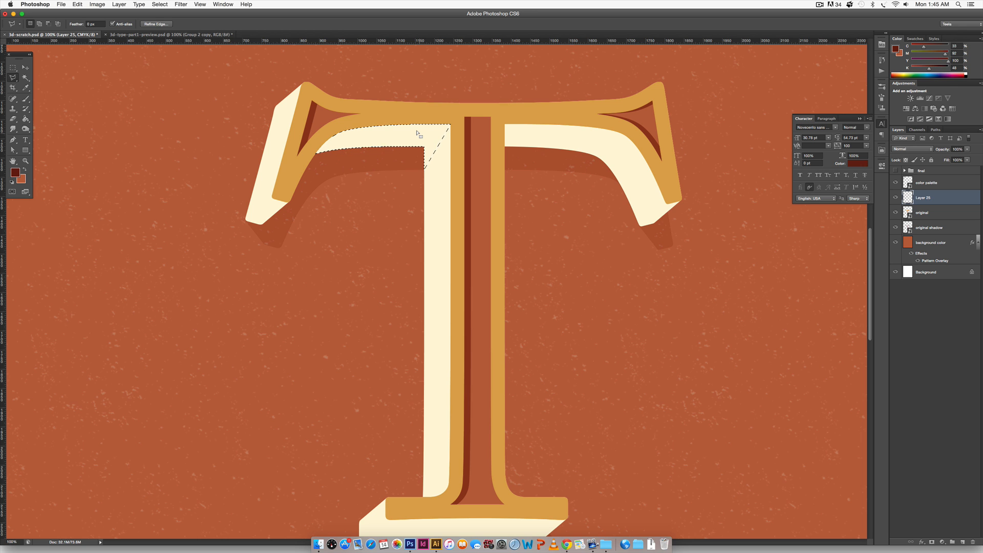
Step: Sample the burnt-orange palette color, fill the selected underside of the left arm with it on the new layer, and deselect
{"action": "scroll", "coordinate": [417, 134], "scroll_direction": "up", "scroll_amount": 3}
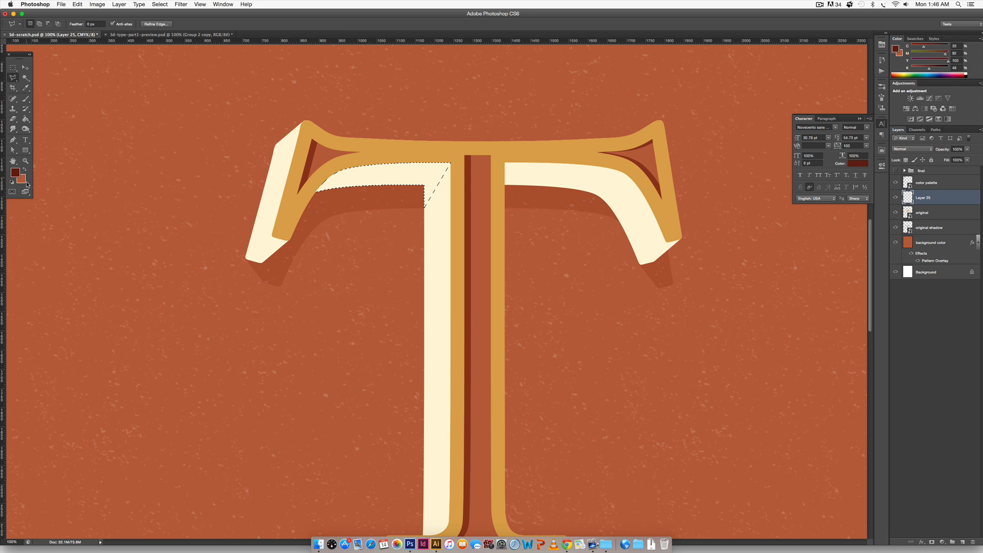
{"action": "scroll", "coordinate": [172, 191], "scroll_direction": "up", "scroll_amount": 10}
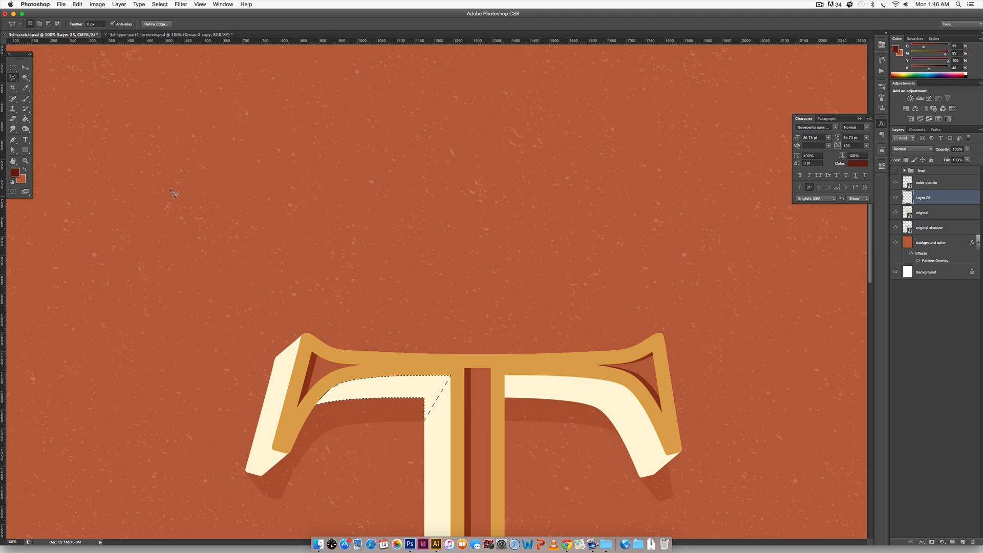
{"action": "scroll", "coordinate": [172, 192], "scroll_direction": "up", "scroll_amount": 20}
{"action": "scroll", "coordinate": [205, 197], "scroll_direction": "down", "scroll_amount": 15}
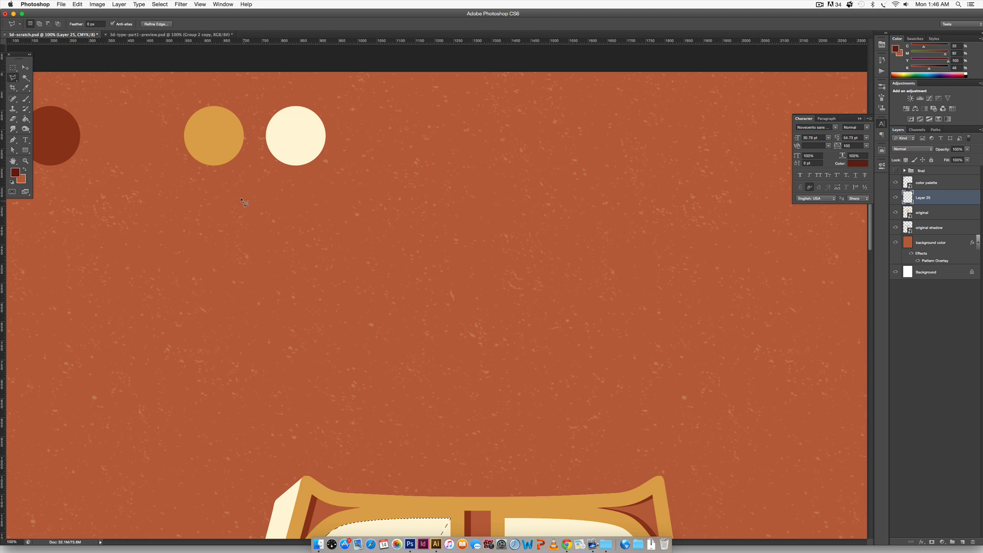
{"action": "key", "text": "i"}
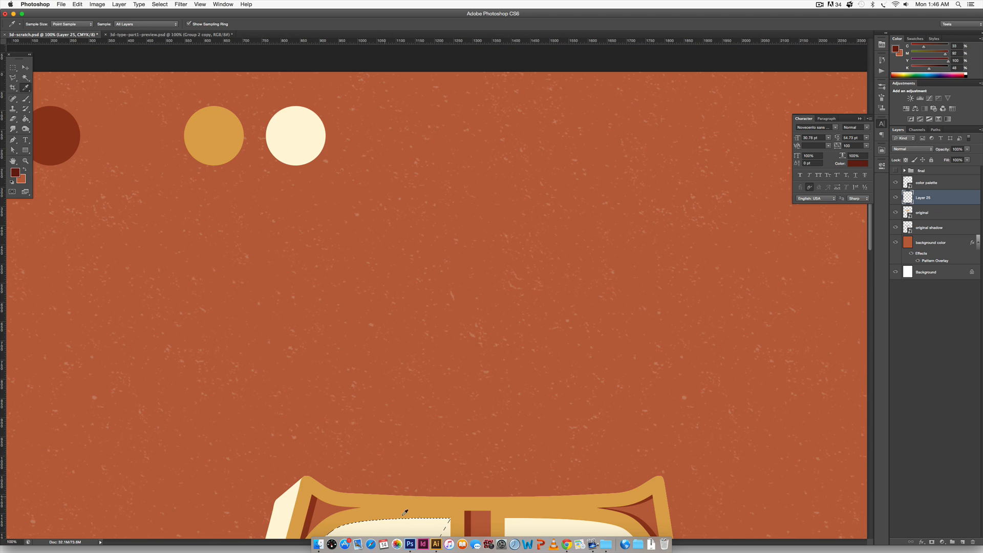
{"action": "left_click", "coordinate": [126, 132]}
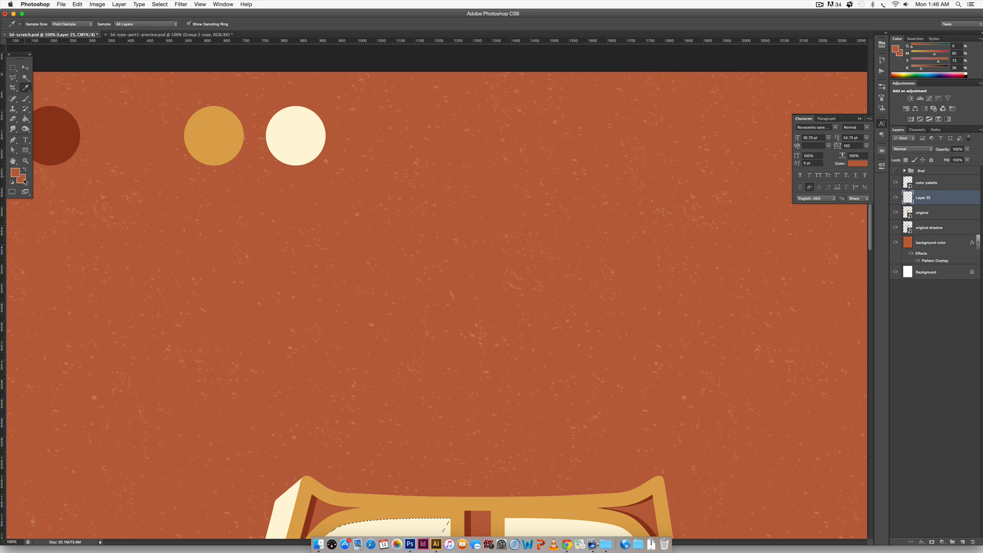
{"action": "scroll", "coordinate": [468, 285], "scroll_direction": "down", "scroll_amount": 2}
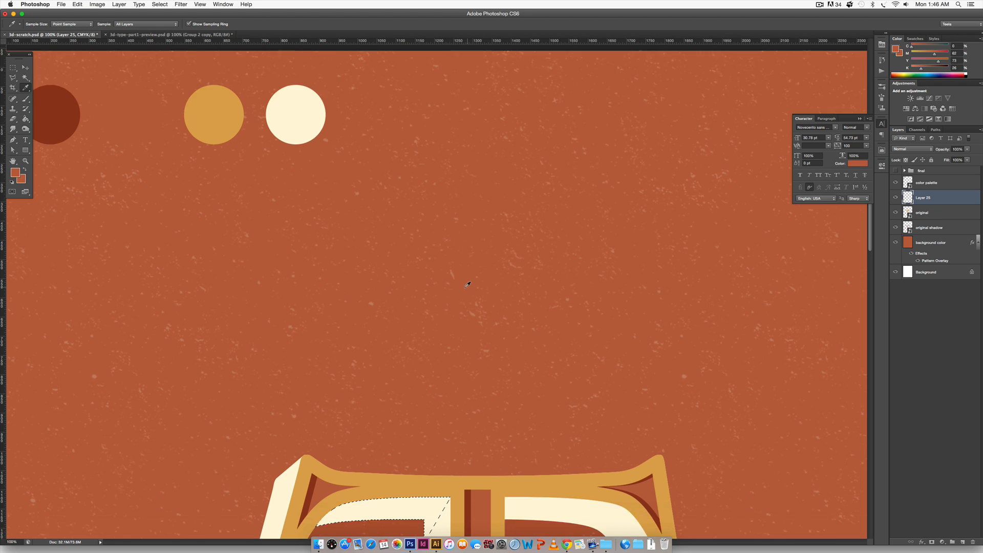
{"action": "scroll", "coordinate": [479, 284], "scroll_direction": "down", "scroll_amount": 8}
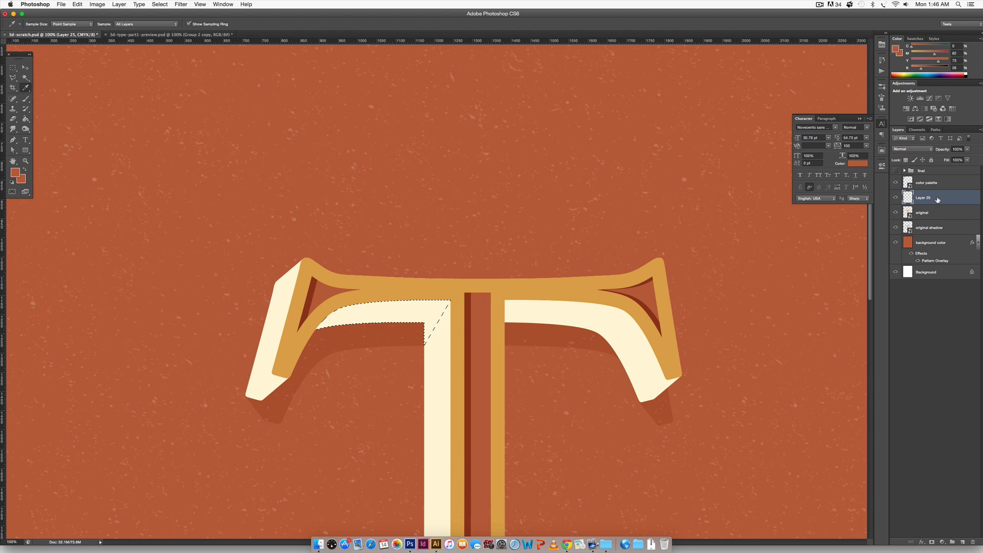
{"action": "key", "text": "Delete"}
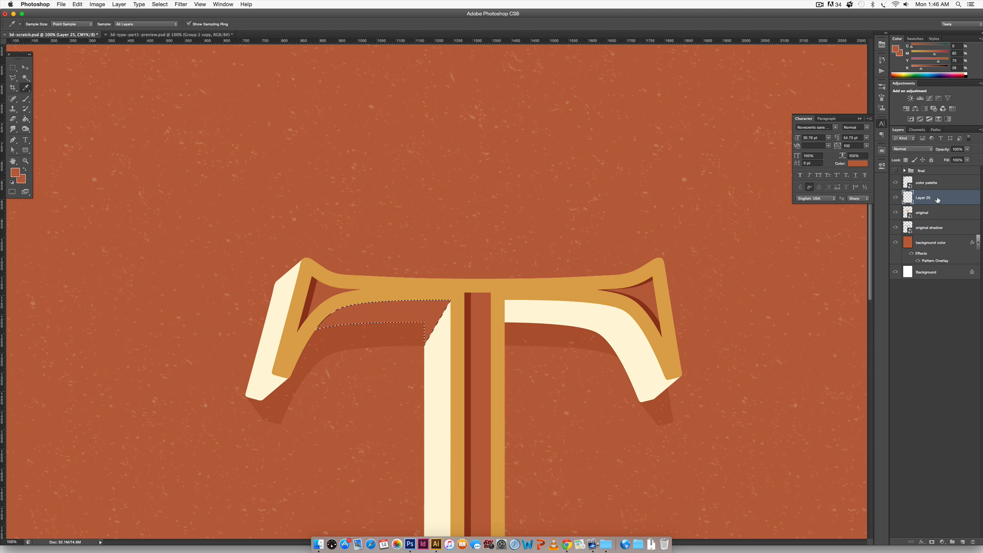
{"action": "key", "text": "ctrl+d"}
Step: Set the opacity of the left arm's shading layer to 50%
{"action": "left_click", "coordinate": [957, 149]}
{"action": "key", "text": "Up"}
{"action": "key", "text": "Up"}
{"action": "key", "text": "Up"}
{"action": "key", "text": "Up"}
{"action": "key", "text": "Up"}
{"action": "key", "text": "Up"}
{"action": "key", "text": "Up"}
{"action": "key", "text": "Up"}
{"action": "key", "text": "Up"}
{"action": "key", "text": "Up"}
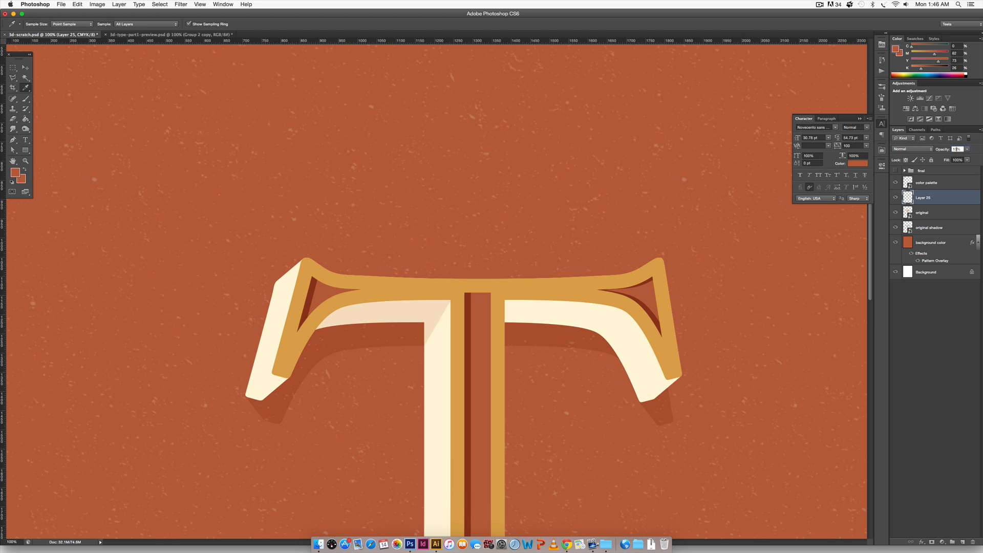
{"action": "type", "text": "50"}
{"action": "key", "text": "Return"}
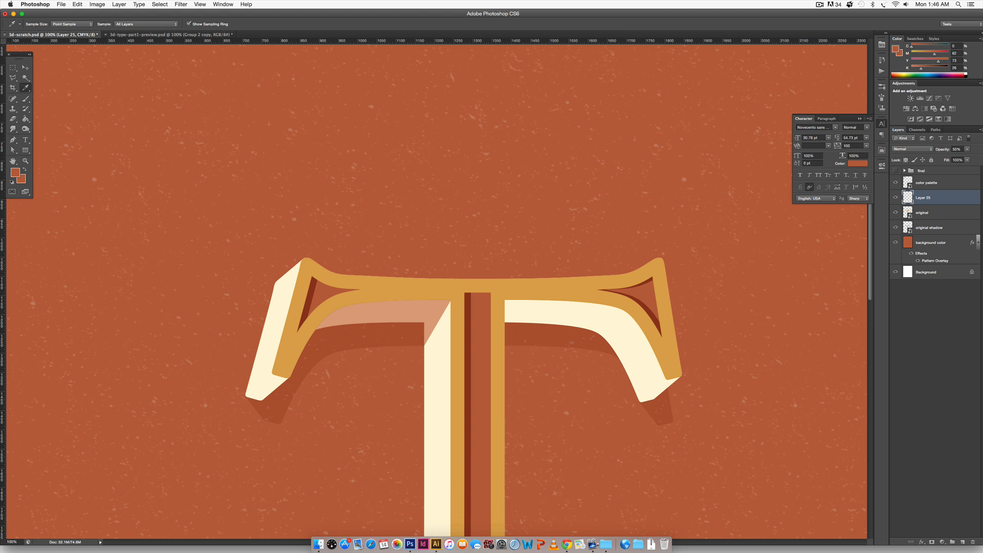
Step: Show the final group to compare the finished lettering with the shaded left arm, and hide it again
{"action": "key", "text": "super+minus"}
{"action": "key", "text": "super+minus"}
{"action": "key", "text": "super+minus"}
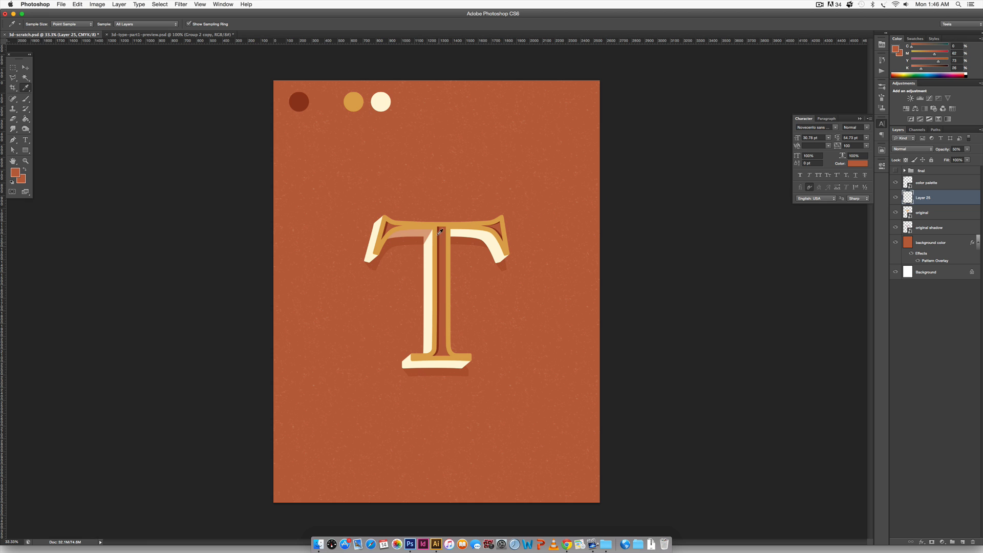
{"action": "left_click", "coordinate": [896, 169]}
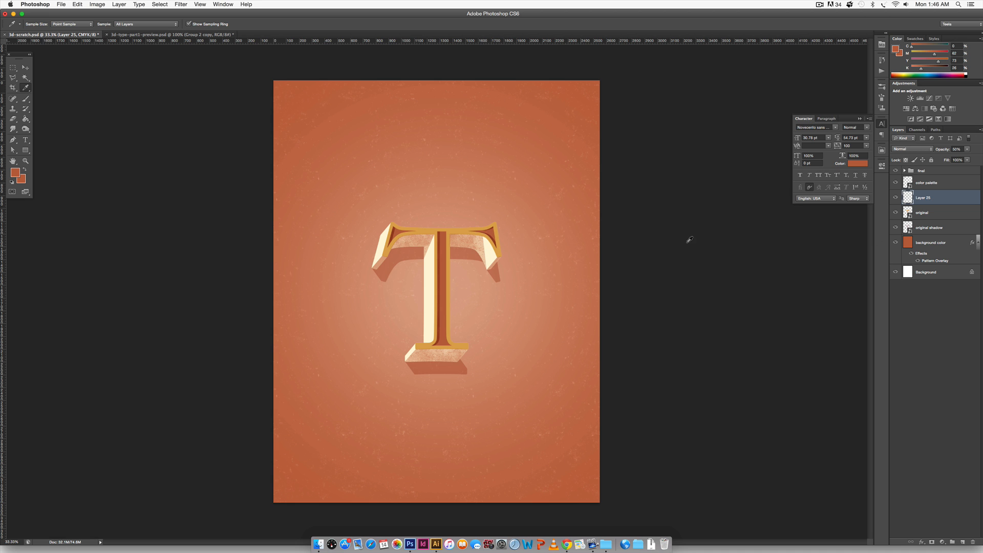
{"action": "left_click", "coordinate": [896, 170]}
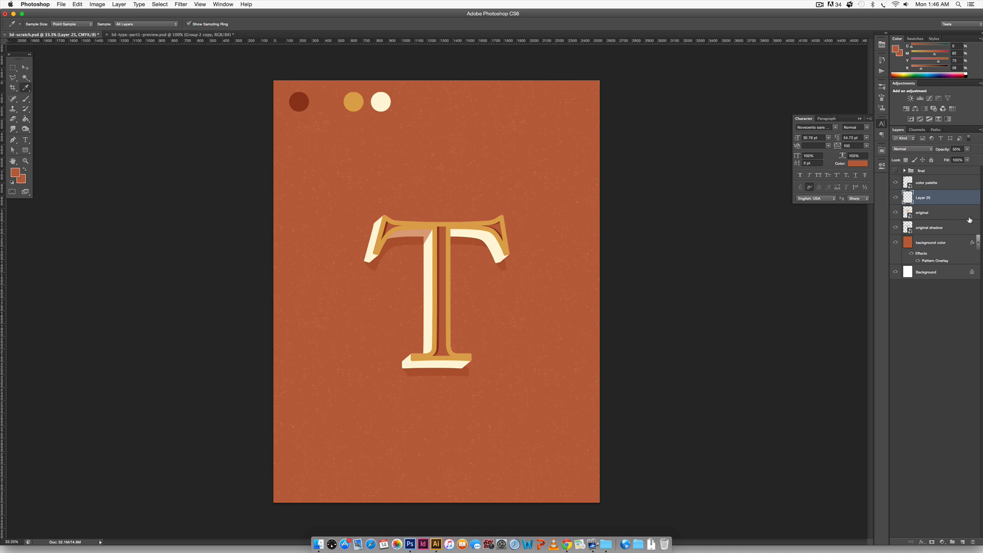
Step: Rename the left arm's shading layer as "top left T shadow"
{"action": "double_click", "coordinate": [927, 197]}
{"action": "key", "text": "BackSpace"}
{"action": "type", "text": "top left T shadow"}
{"action": "key", "text": "Return"}
Step: Select the cream area under the T's right arm on the original layer with the Magic Wand, and add a new layer above
{"action": "left_click", "coordinate": [937, 214]}
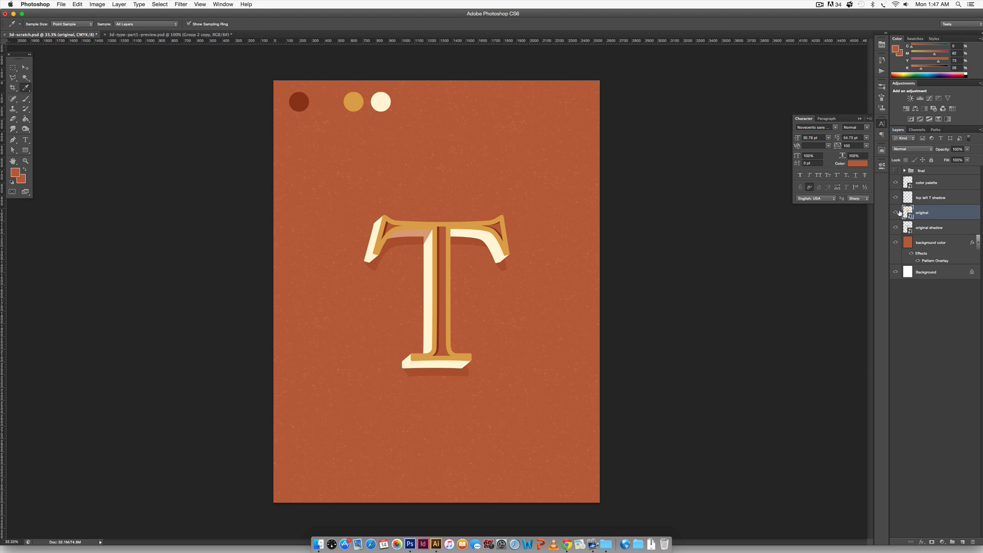
{"action": "key", "text": "super+plus"}
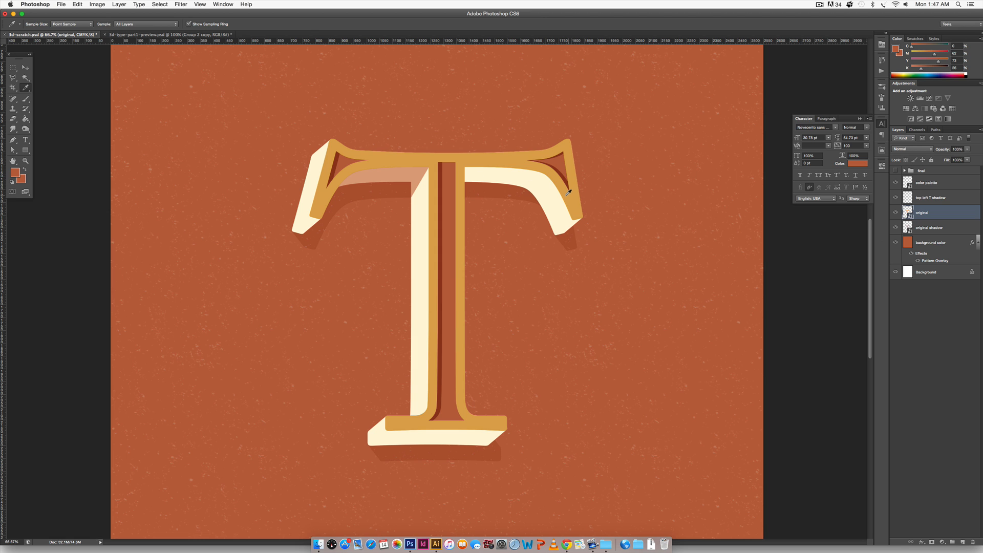
{"action": "key", "text": "w"}
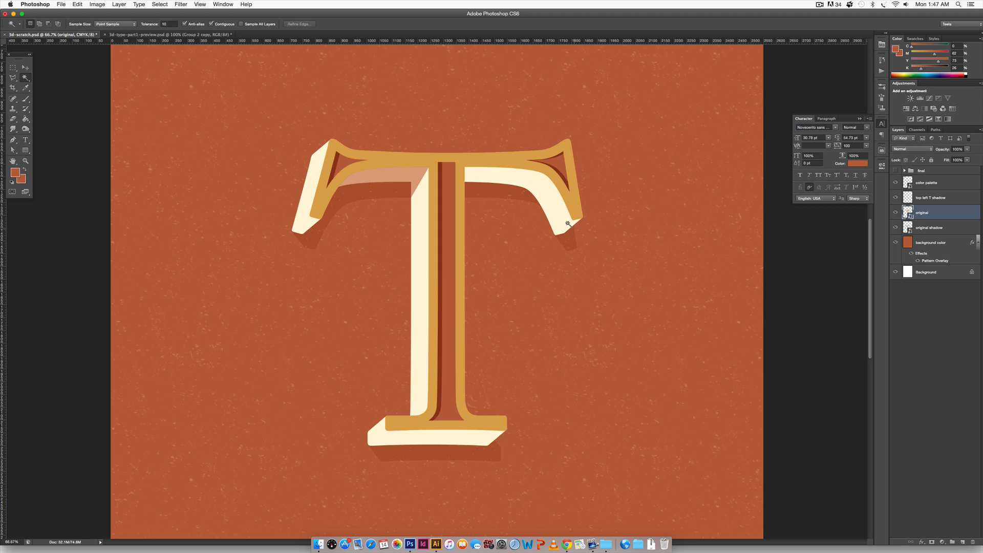
{"action": "left_click", "coordinate": [490, 172]}
{"action": "left_click", "coordinate": [963, 542]}
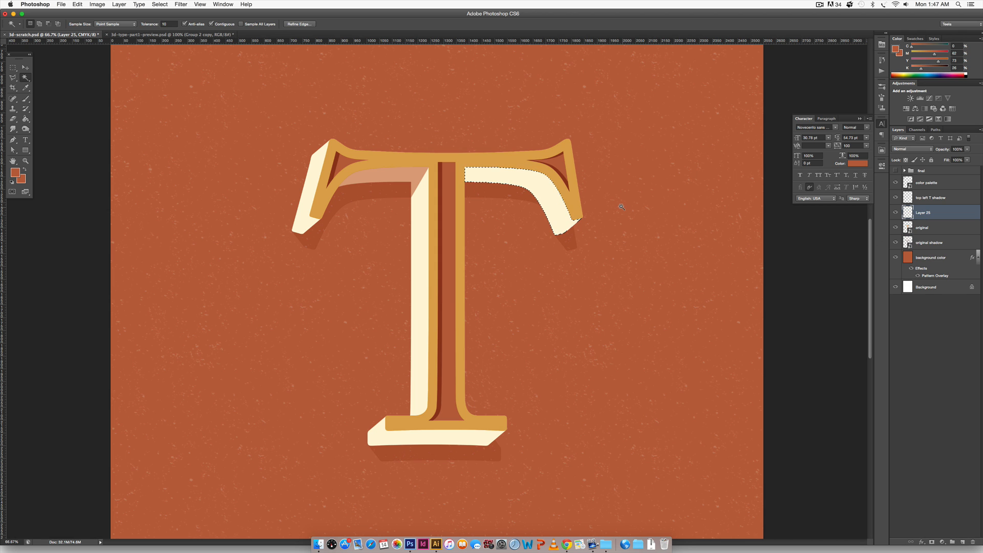
Step: Subtract the right arm's cream end face from the selection with the Polygonal Lasso, cutting from its lower-left corner up through the arm's bend
{"action": "key", "text": "l"}
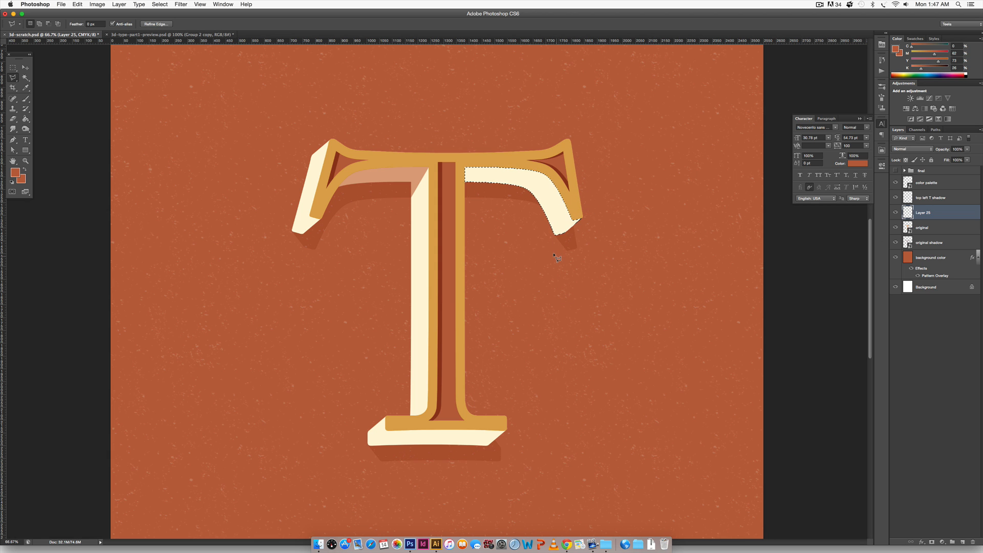
{"action": "left_click", "coordinate": [541, 286], "text": "alt"}
{"action": "scroll", "coordinate": [558, 237], "scroll_direction": "up", "scroll_amount": 2}
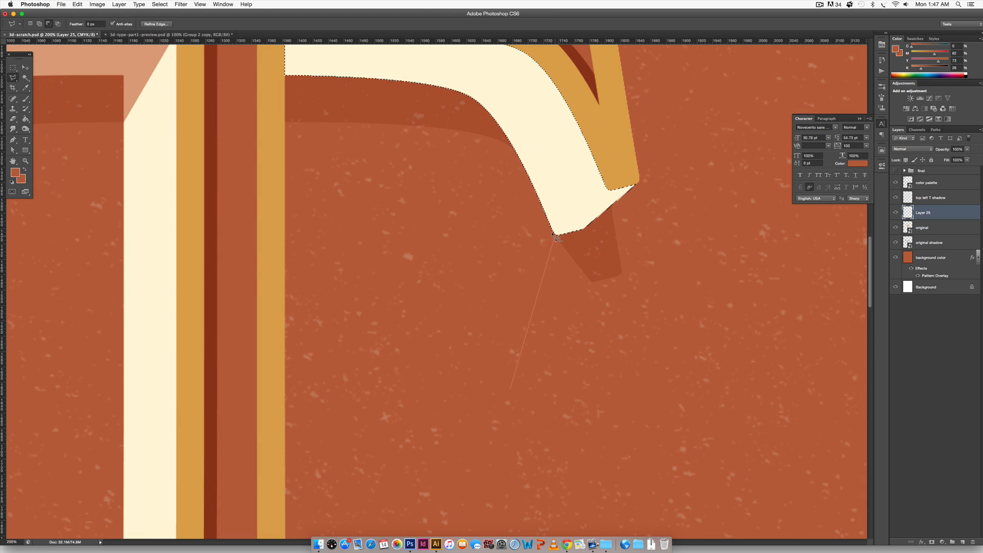
{"action": "left_click", "coordinate": [557, 235]}
{"action": "scroll", "coordinate": [564, 241], "scroll_direction": "up", "scroll_amount": 5}
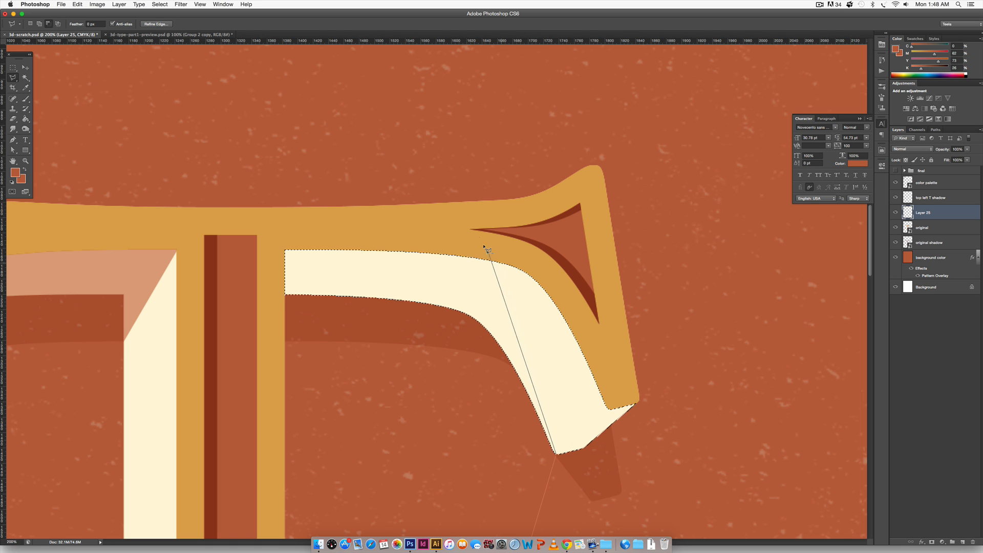
{"action": "left_click", "coordinate": [496, 189]}
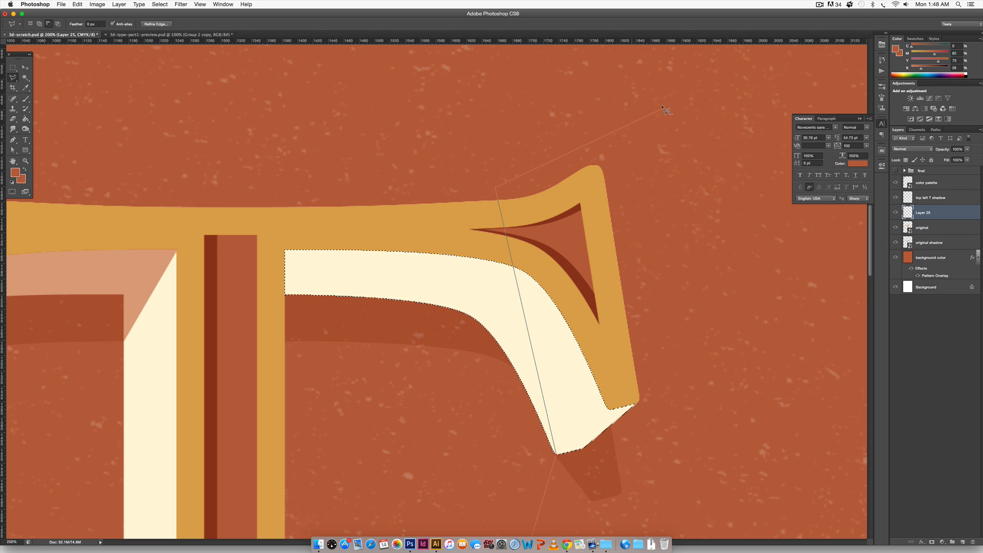
{"action": "left_click", "coordinate": [720, 461]}
{"action": "scroll", "coordinate": [689, 448], "scroll_direction": "down", "scroll_amount": 10}
{"action": "scroll", "coordinate": [666, 348], "scroll_direction": "up", "scroll_amount": 2}
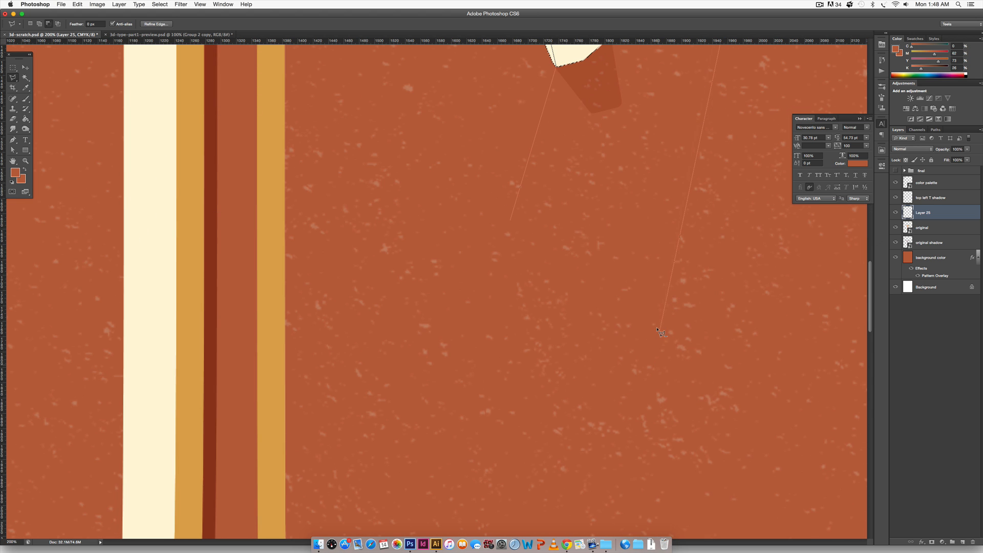
{"action": "left_click", "coordinate": [566, 221]}
{"action": "left_click", "coordinate": [510, 221]}
{"action": "key", "text": "super+minus"}
{"action": "key", "text": "super+minus"}
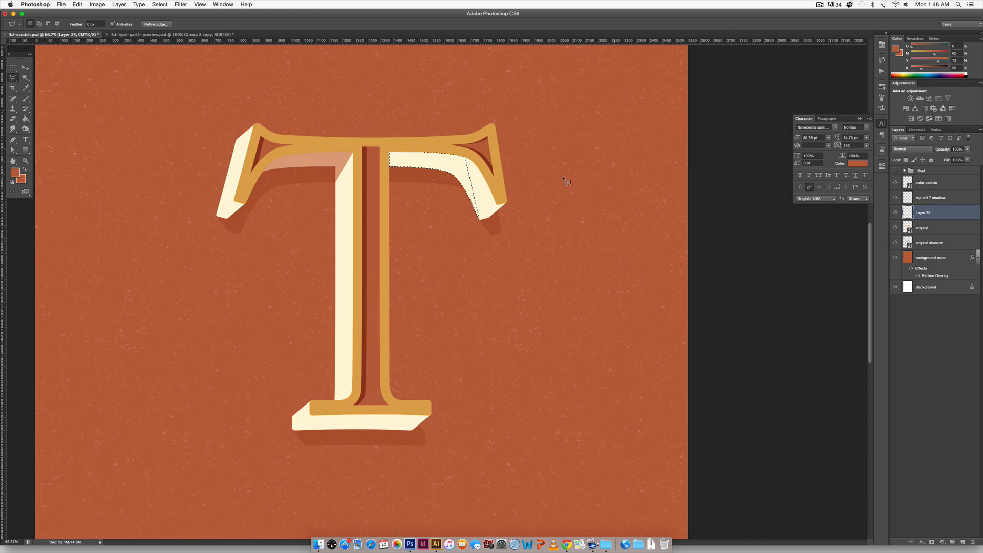
Step: Fill the selected underside of the right arm with the burnt-orange color on the new layer, and deselect
{"action": "left_click_drag", "start_coordinate": [550, 154], "coordinate": [540, 207]}
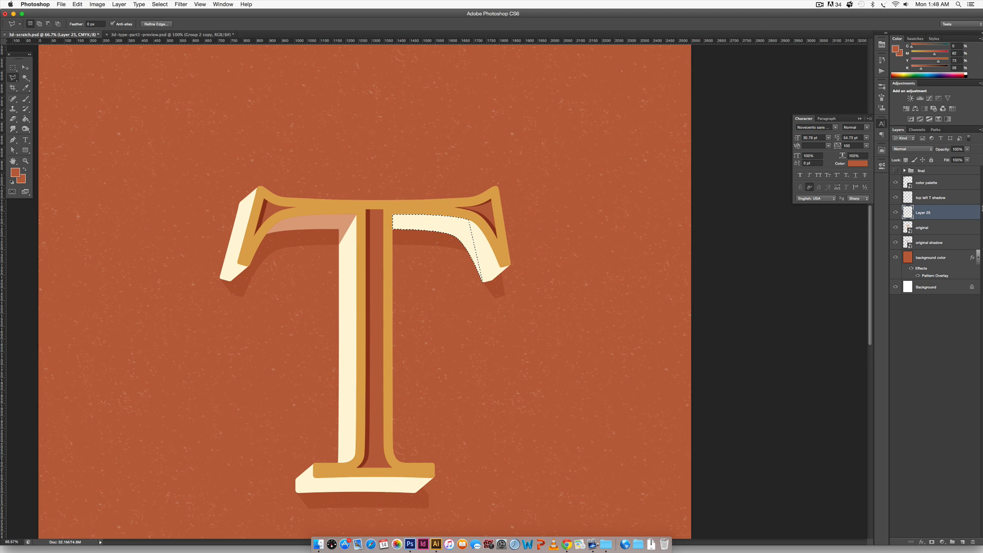
{"action": "left_click", "coordinate": [914, 212], "text": "super"}
{"action": "key", "text": "super+BackSpace"}
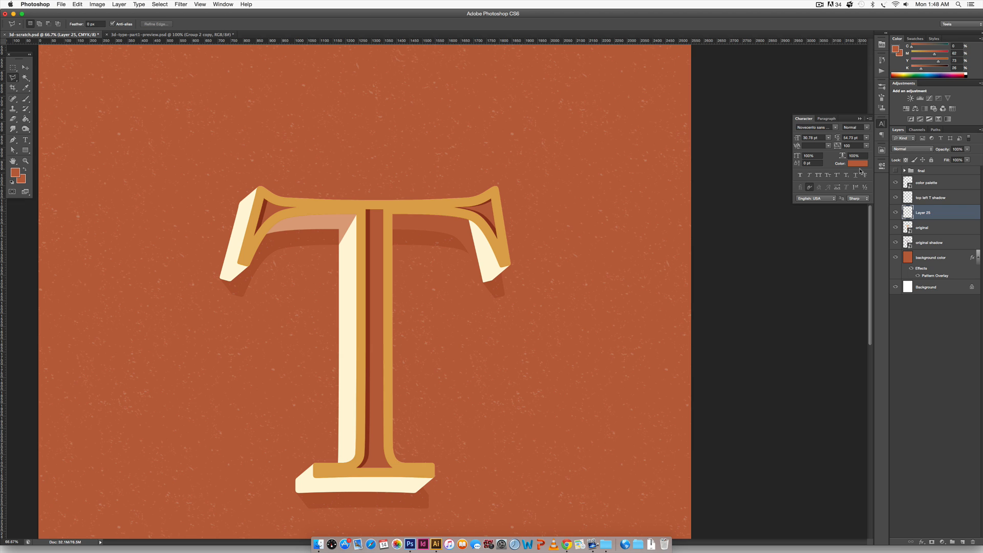
Step: Set the opacity of the right arm's shading layer to 40%
{"action": "left_click", "coordinate": [958, 150]}
{"action": "type", "text": "40"}
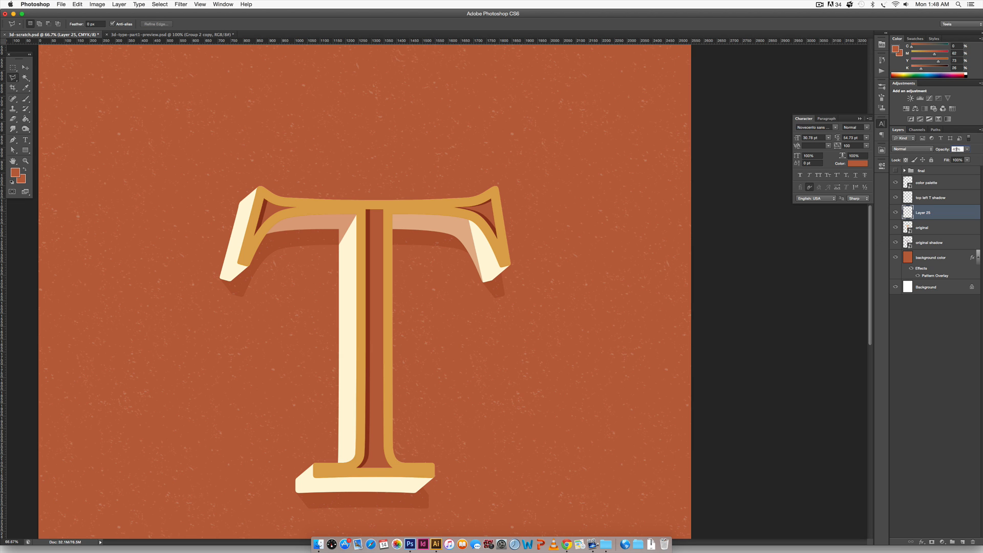
{"action": "key", "text": "Return"}
{"action": "key", "text": "super+minus"}
{"action": "key", "text": "super+minus"}
{"action": "key", "text": "super+minus"}
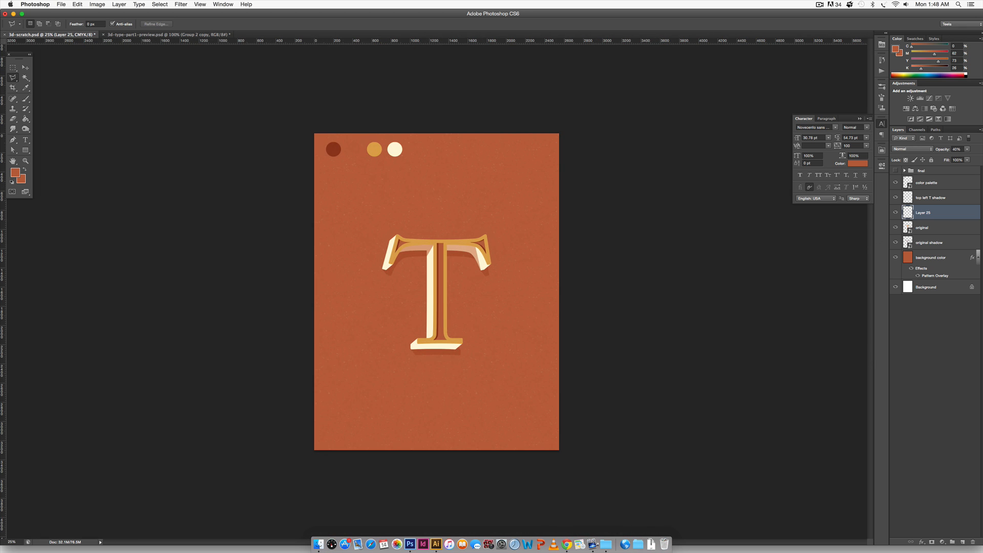
{"action": "key", "text": "super+plus"}
{"action": "key", "text": "super+plus"}
{"action": "key", "text": "super+plus"}
{"action": "key", "text": "super+plus"}
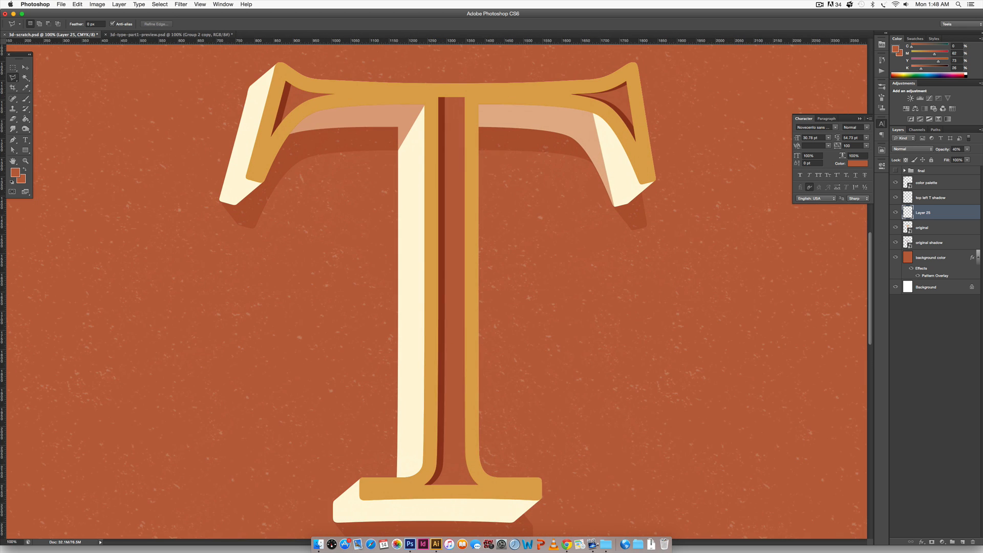
Step: Rename the right arm's shading layer as "top right t shadow"
{"action": "scroll", "coordinate": [592, 271], "scroll_direction": "down", "scroll_amount": 3}
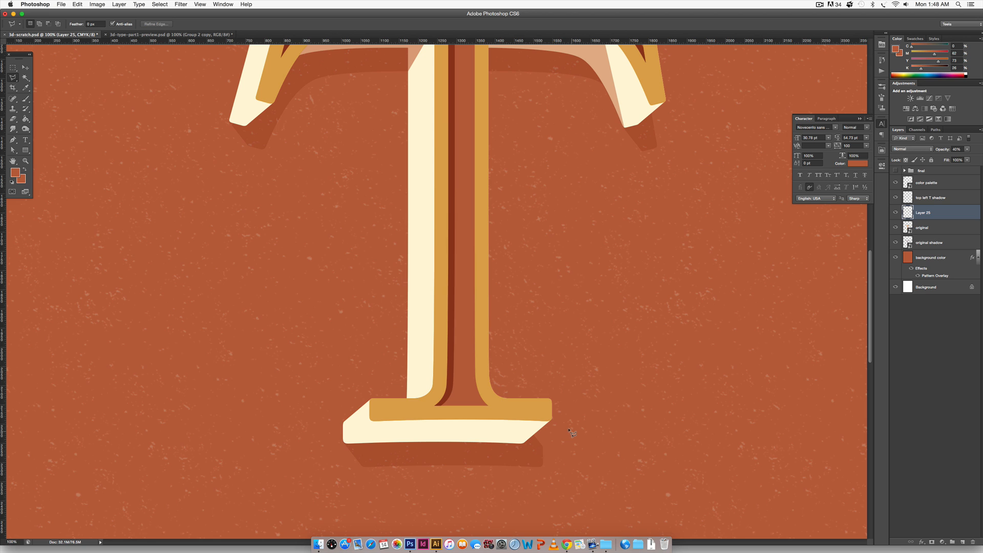
{"action": "key", "text": "ctrl+z"}
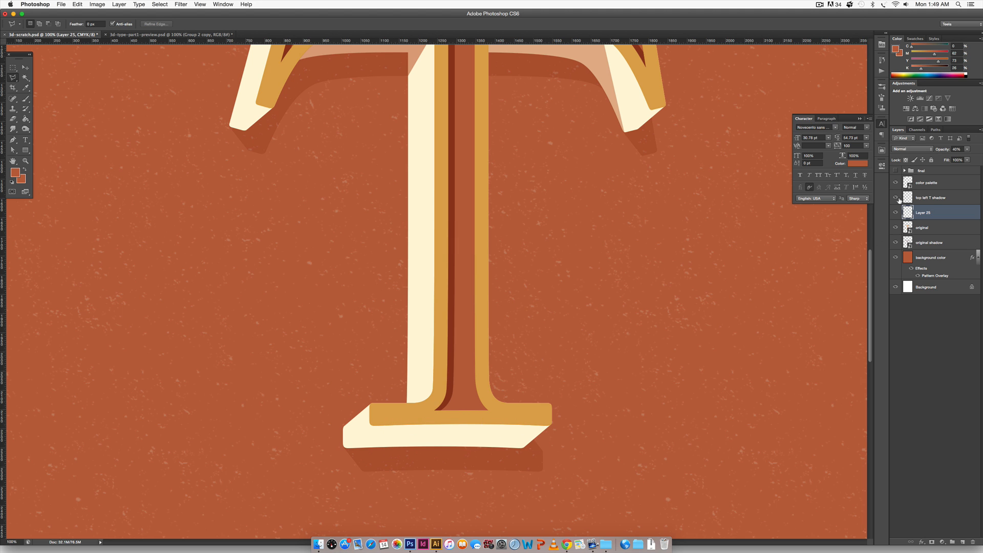
{"action": "scroll", "coordinate": [722, 227], "scroll_direction": "up", "scroll_amount": 3}
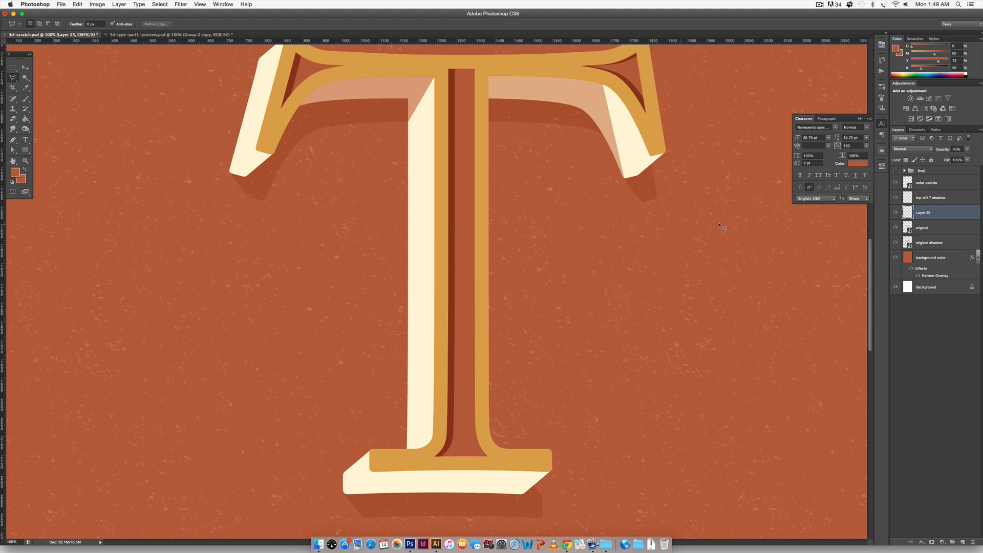
{"action": "double_click", "coordinate": [924, 213]}
{"action": "type", "text": "top right t shadow"}
{"action": "key", "text": "Return"}
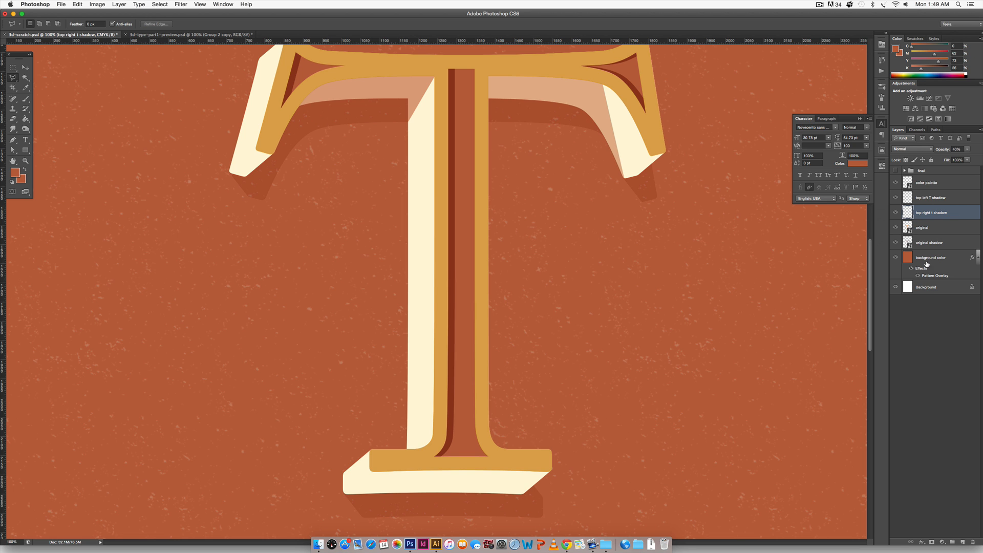
Step: Select the cream area around the T's bottom serif on the original layer with the Magic Wand, and add a new layer above
{"action": "left_click", "coordinate": [939, 230]}
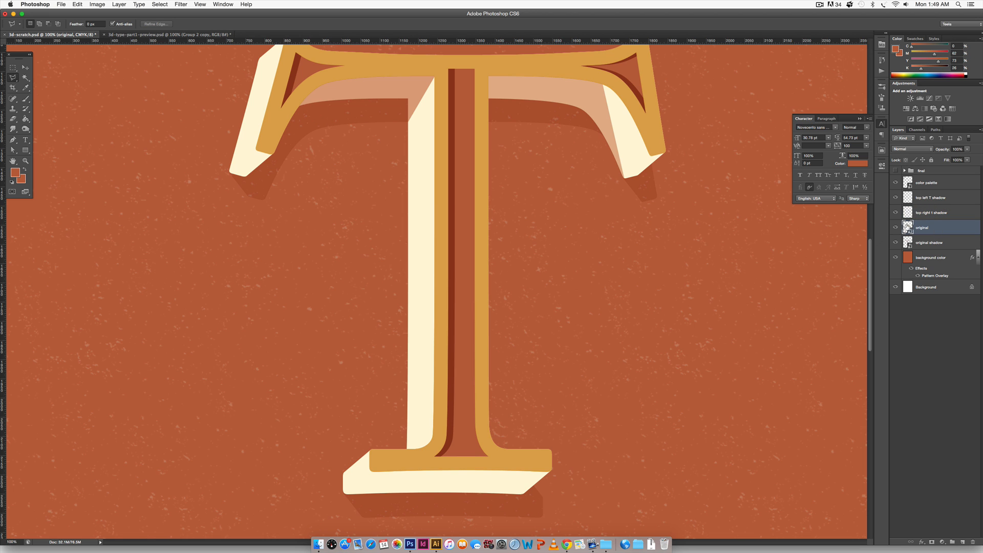
{"action": "key", "text": "w"}
{"action": "left_click", "coordinate": [484, 482]}
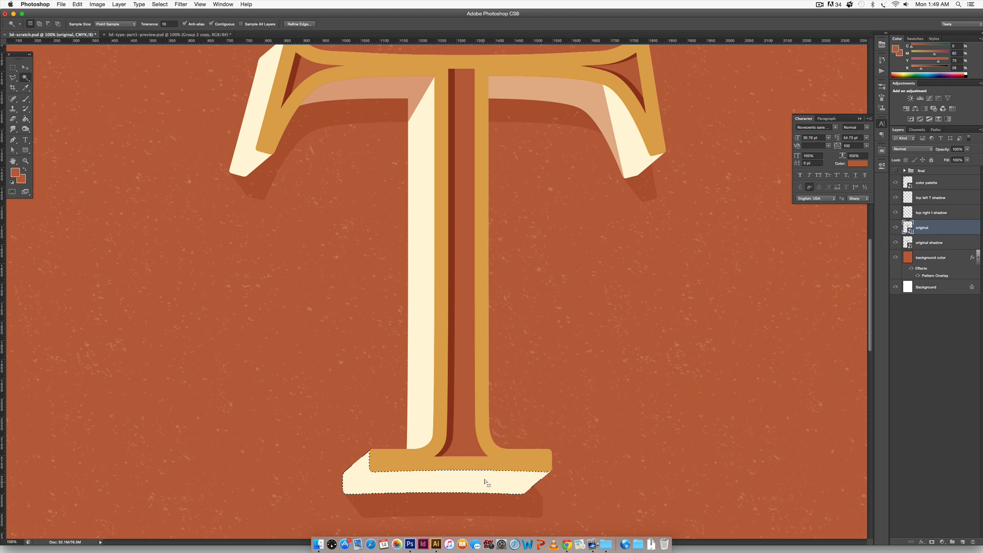
{"action": "left_click", "coordinate": [964, 542]}
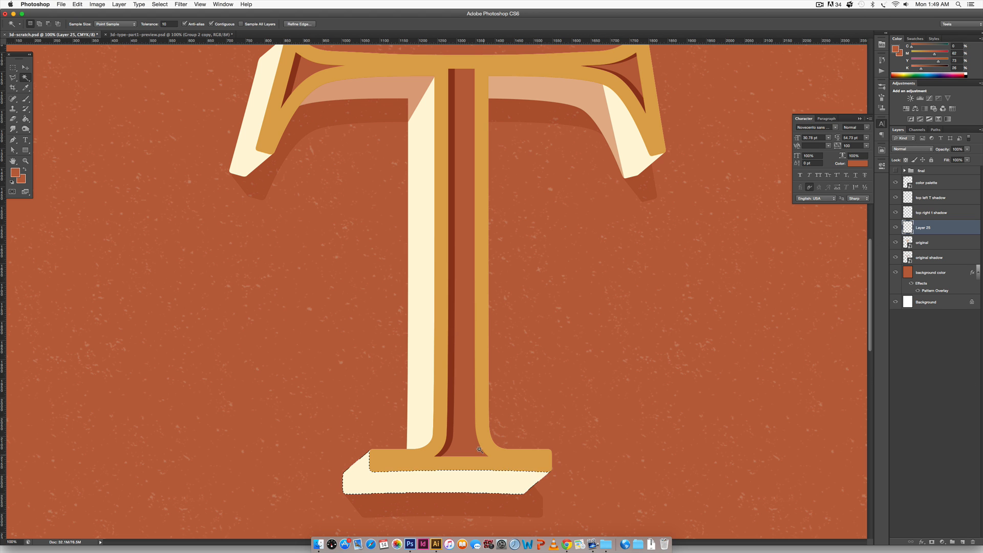
{"action": "scroll", "coordinate": [487, 449], "scroll_direction": "down", "scroll_amount": 4}
{"action": "key", "text": "super+equal"}
{"action": "key", "text": "super+equal"}
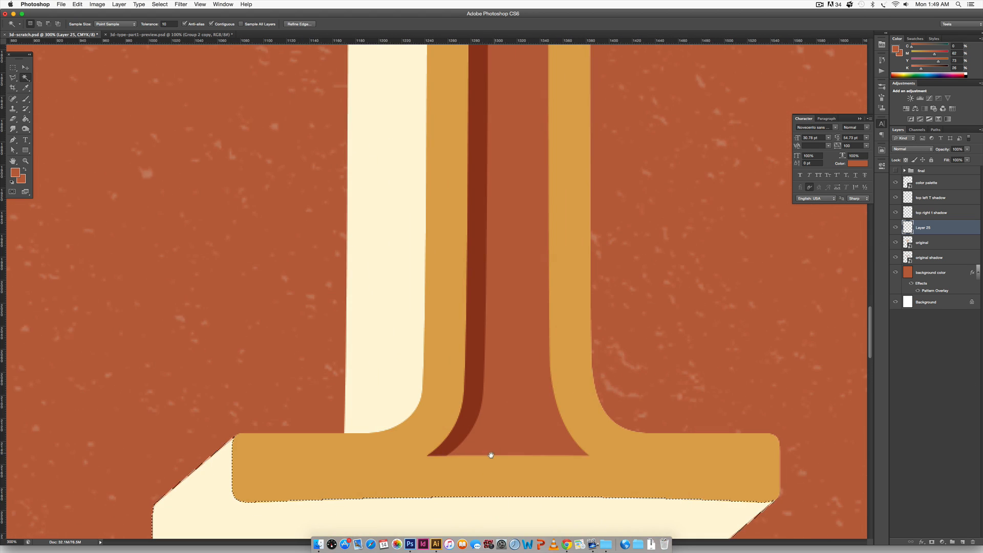
{"action": "left_click_drag", "start_coordinate": [487, 448], "coordinate": [486, 236]}
{"action": "key", "text": "l"}
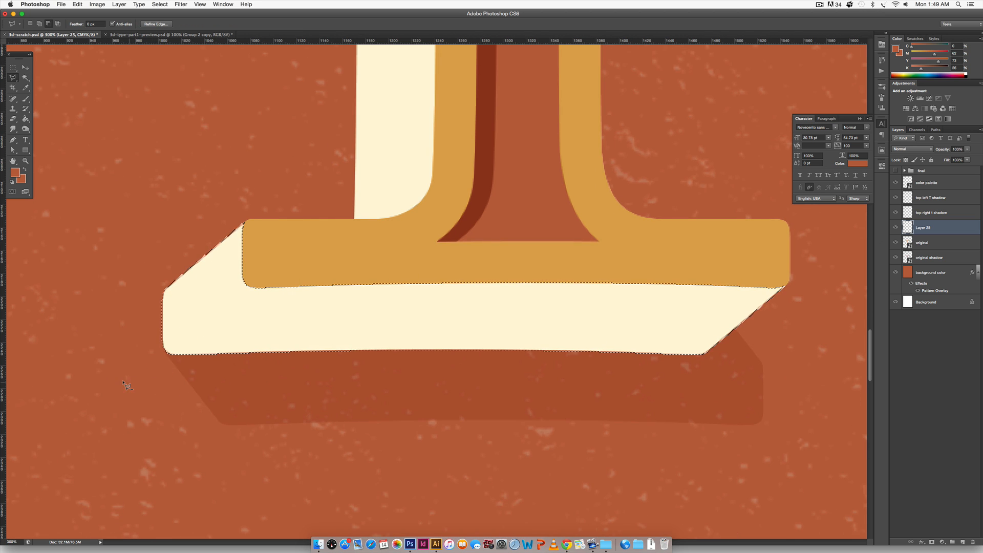
Step: Try to cut the bottom serif's left end face out of the selection with the Polygonal Lasso
{"action": "left_click", "coordinate": [114, 397]}
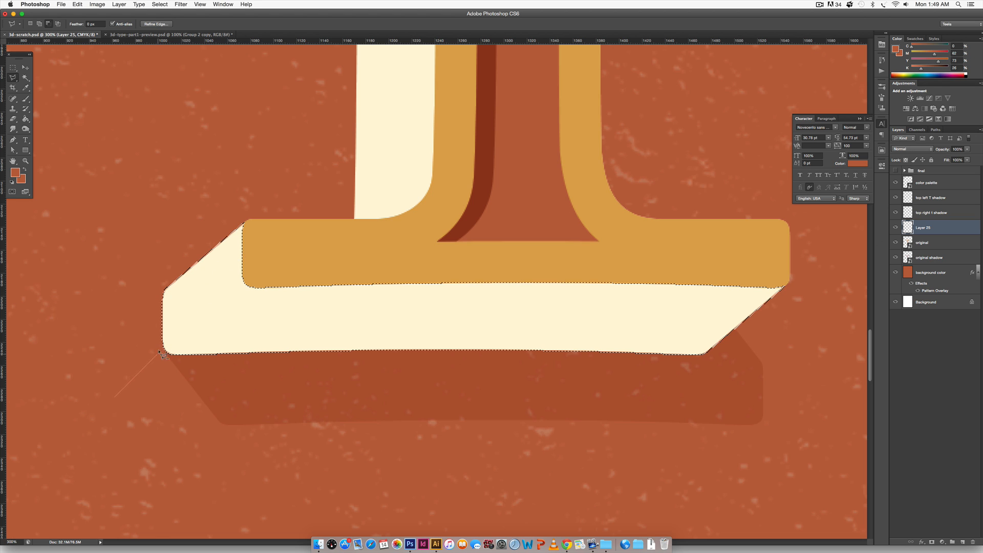
{"action": "left_click", "coordinate": [165, 353]}
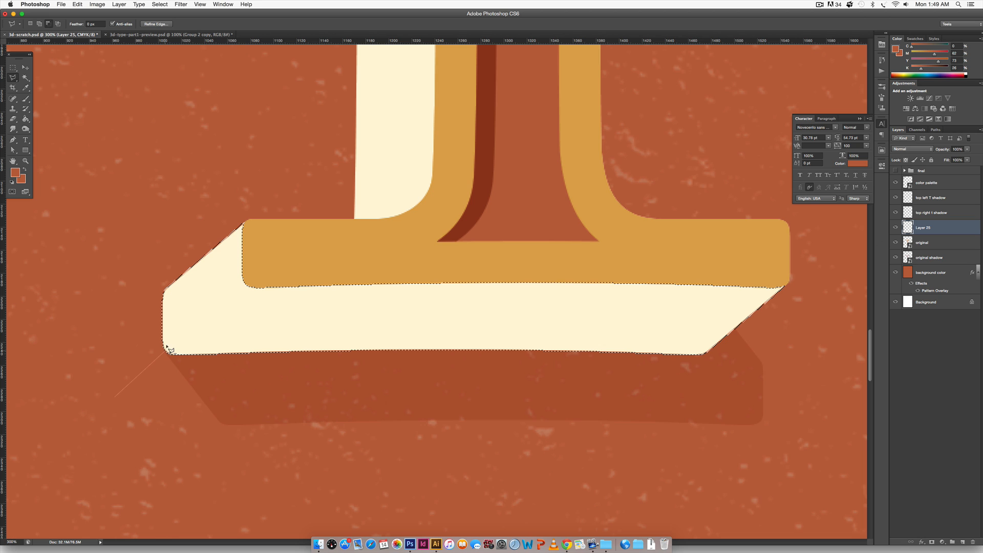
{"action": "left_click", "coordinate": [251, 277]}
{"action": "left_click", "coordinate": [261, 200]}
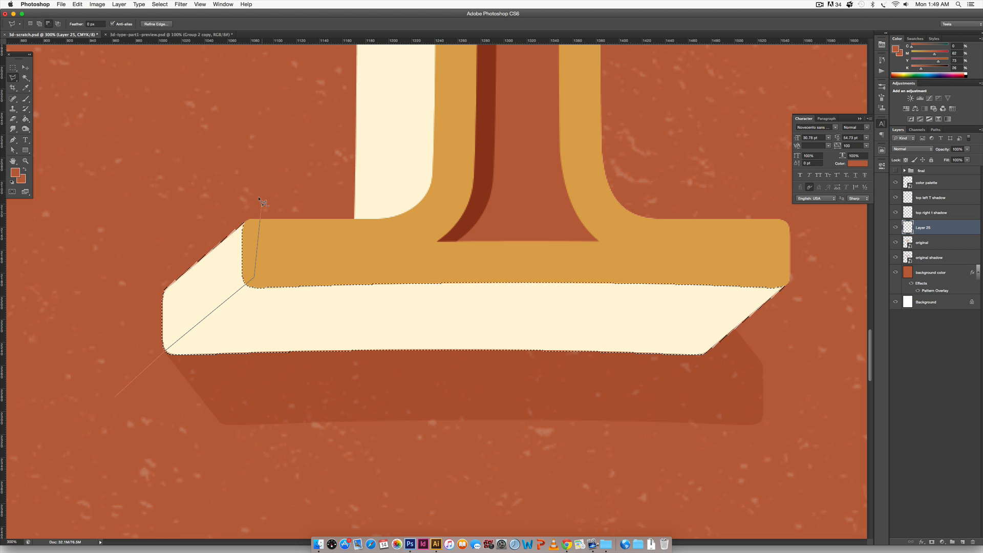
{"action": "left_click", "coordinate": [112, 238]}
{"action": "left_click", "coordinate": [112, 396]}
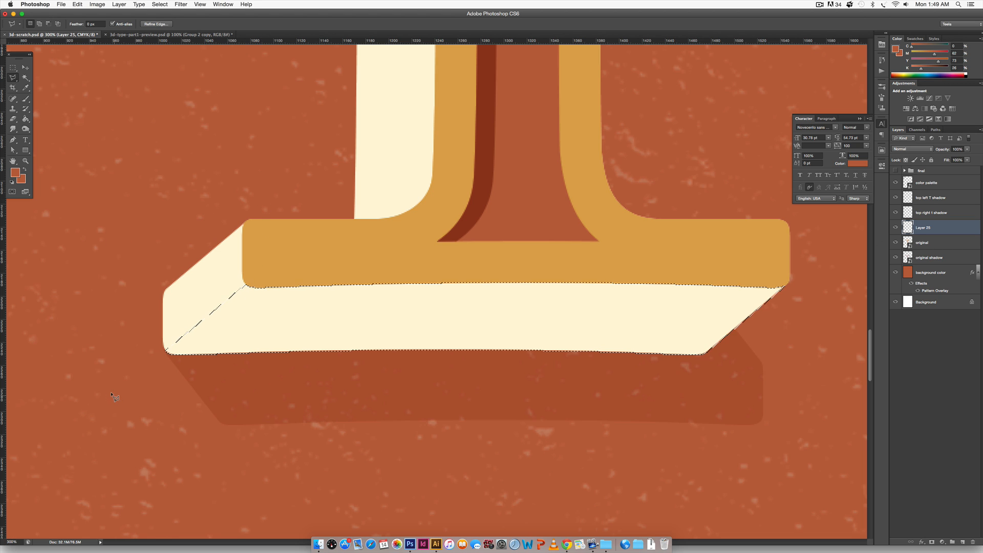
Step: Subtract the bottom serif's cream left end face with the Polygonal Lasso, cutting from its lower-left corner to the gold face's lower-left corner
{"action": "left_click", "coordinate": [142, 385], "text": "alt"}
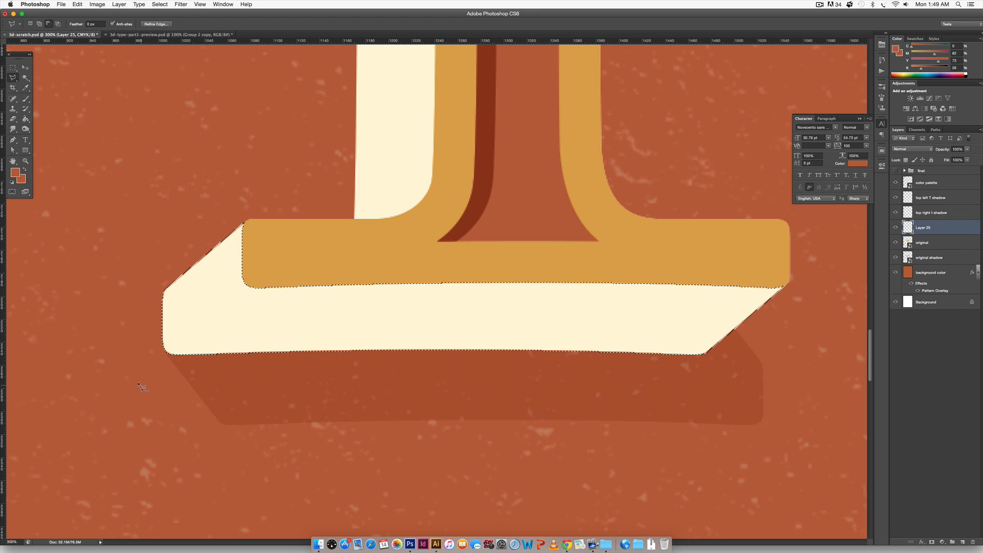
{"action": "left_click", "coordinate": [165, 352]}
{"action": "left_click", "coordinate": [248, 284]}
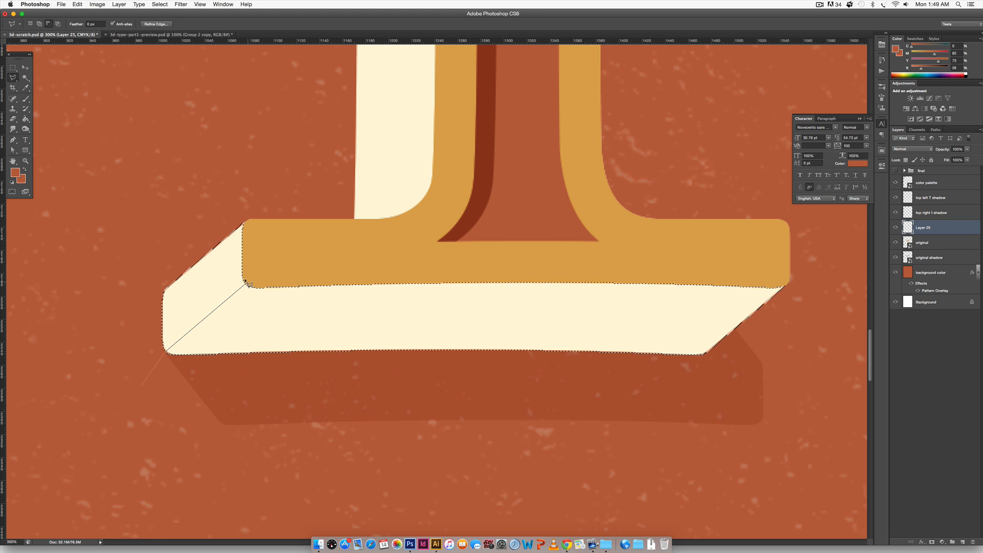
{"action": "left_click", "coordinate": [271, 189]}
{"action": "left_click", "coordinate": [103, 237]}
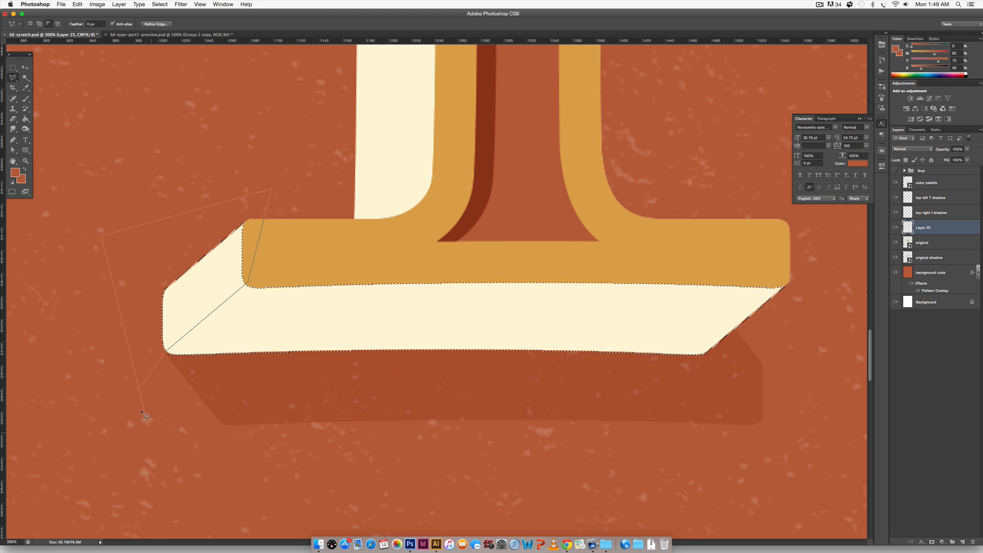
{"action": "left_click", "coordinate": [142, 384]}
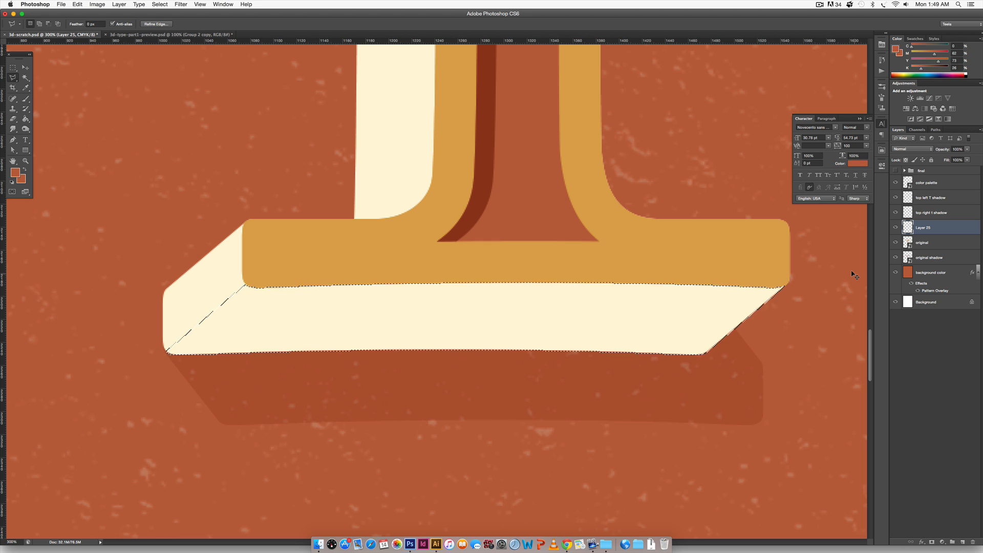
Step: Fill the selected serif underside with burnt orange on the new layer, deselect, and set the layer's opacity to 40%
{"action": "key", "text": "alt+BackSpace"}
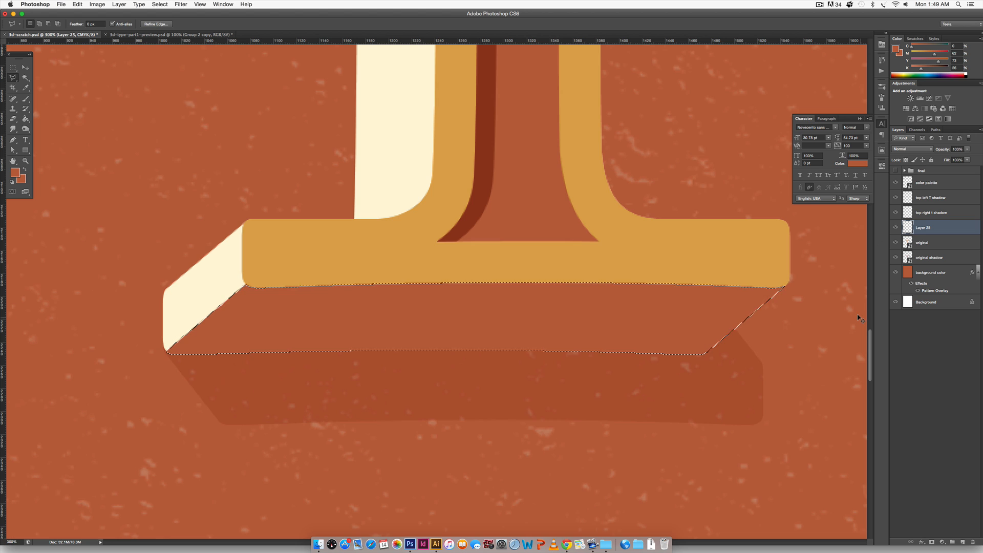
{"action": "key", "text": "super+d"}
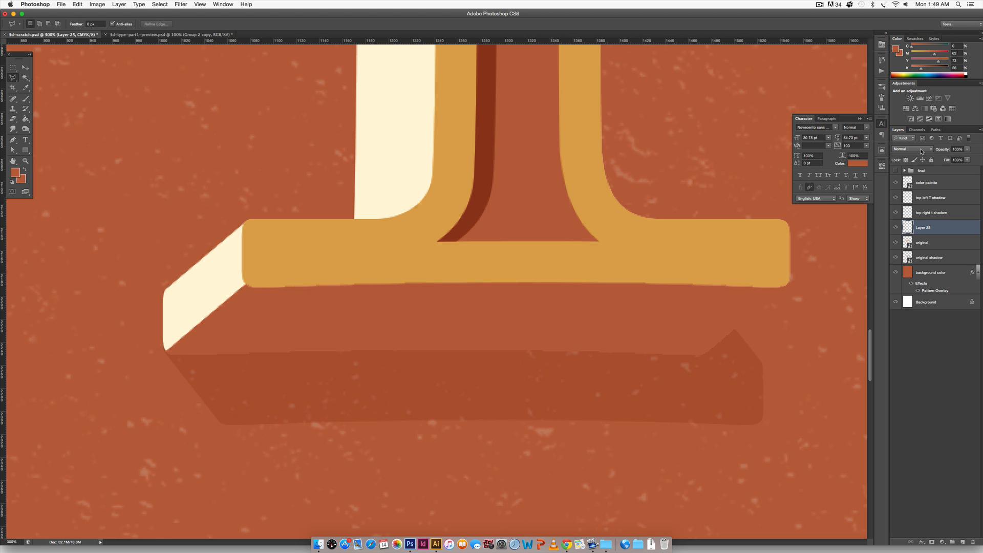
{"action": "left_click", "coordinate": [957, 149]}
{"action": "type", "text": "40"}
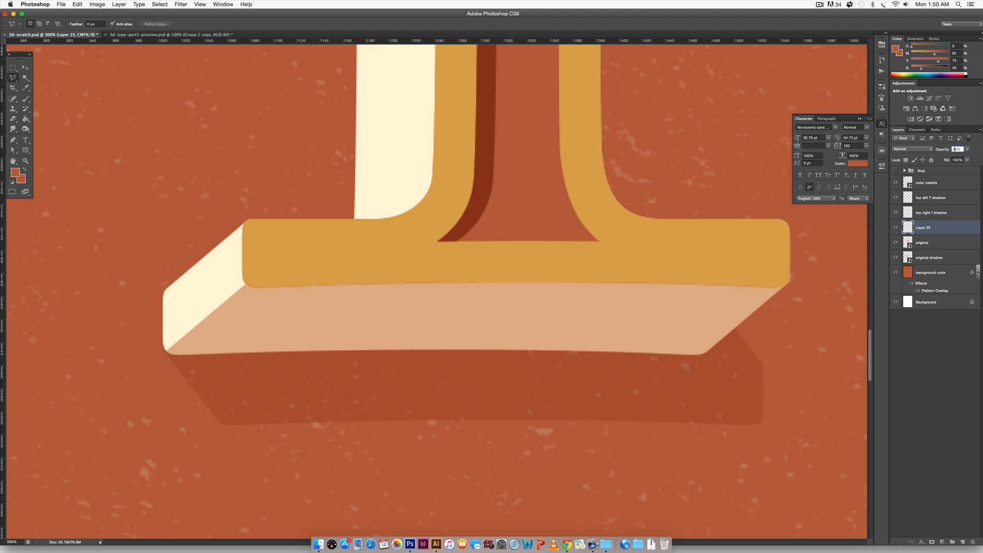
{"action": "key", "text": "Return"}
Step: Rename the serif's shading layer as "bottom serif shadow"
{"action": "double_click", "coordinate": [923, 228]}
{"action": "type", "text": "b"}
{"action": "key", "text": "Return"}
{"action": "key", "text": "super+minus"}
{"action": "key", "text": "super+minus"}
{"action": "key", "text": "super+minus"}
{"action": "key", "text": "super+minus"}
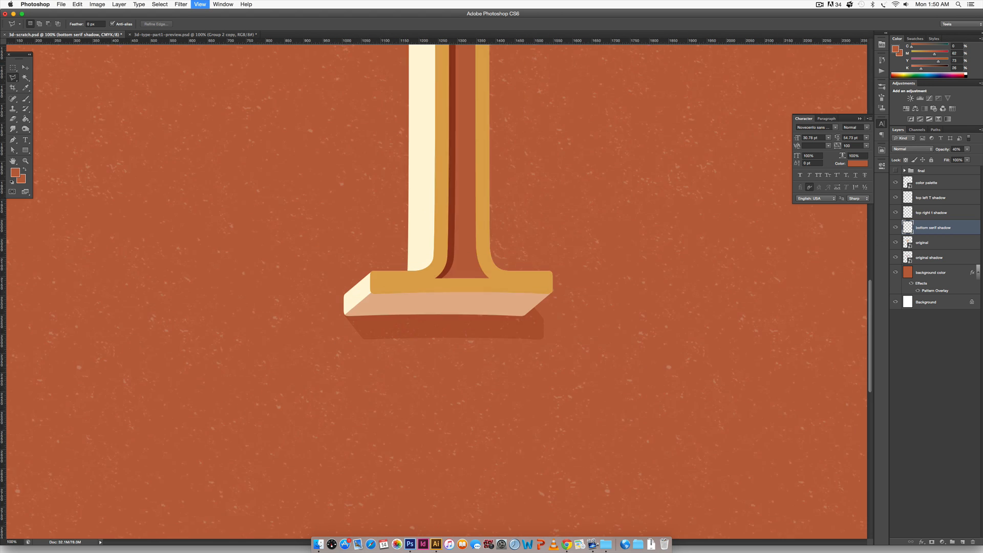
{"action": "key", "text": "super+minus"}
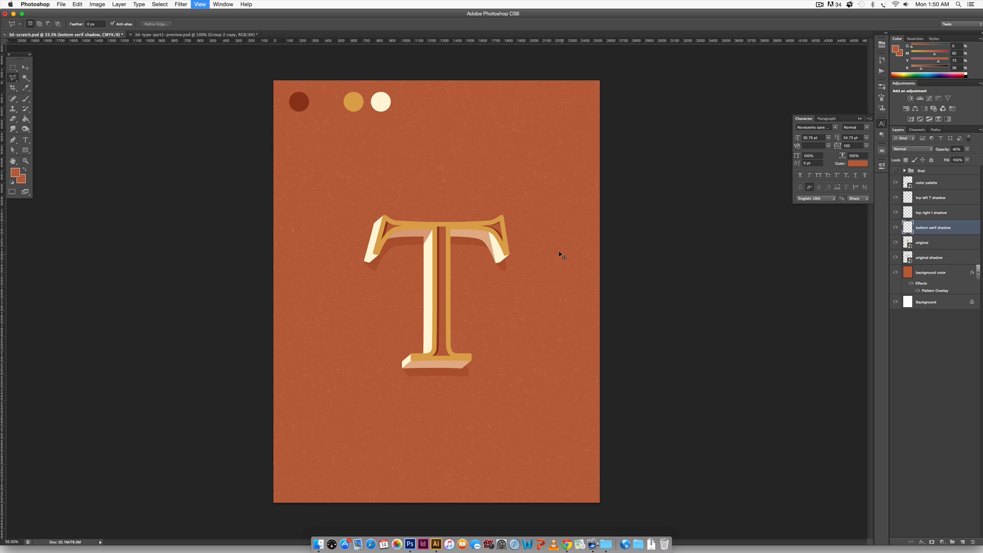
Step: Select the right arm's cream area on the original layer with the Magic Wand, and add a new layer above it
{"action": "key", "text": "super+plus"}
{"action": "key", "text": "super+plus"}
{"action": "key", "text": "super+plus"}
{"action": "left_click_drag", "start_coordinate": [617, 170], "coordinate": [529, 298]}
{"action": "key", "text": "alt+bracketleft"}
{"action": "key", "text": "w"}
{"action": "left_click", "coordinate": [538, 259]}
{"action": "left_click", "coordinate": [961, 542]}
{"action": "key", "text": "super+plus"}
{"action": "key", "text": "super+plus"}
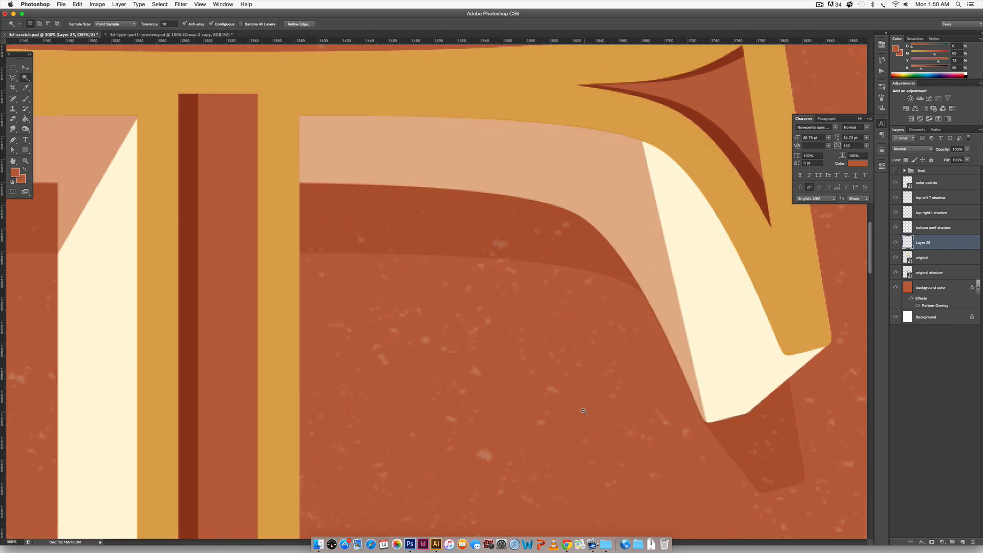
Step: Trim the selection to the thin underside at the right arm's tip with the Polygonal Lasso, and fill it with burnt orange
{"action": "key", "text": "l"}
{"action": "left_click", "coordinate": [647, 378]}
{"action": "left_click", "coordinate": [576, 437]}
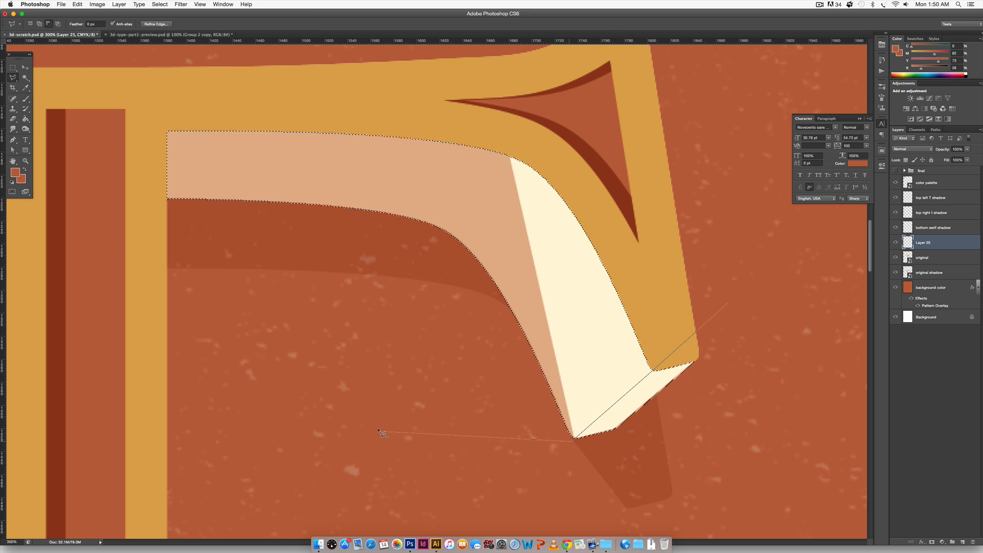
{"action": "left_click", "coordinate": [136, 108]}
{"action": "left_click", "coordinate": [655, 144]}
{"action": "left_click", "coordinate": [647, 378]}
{"action": "key", "text": "alt+BackSpace"}
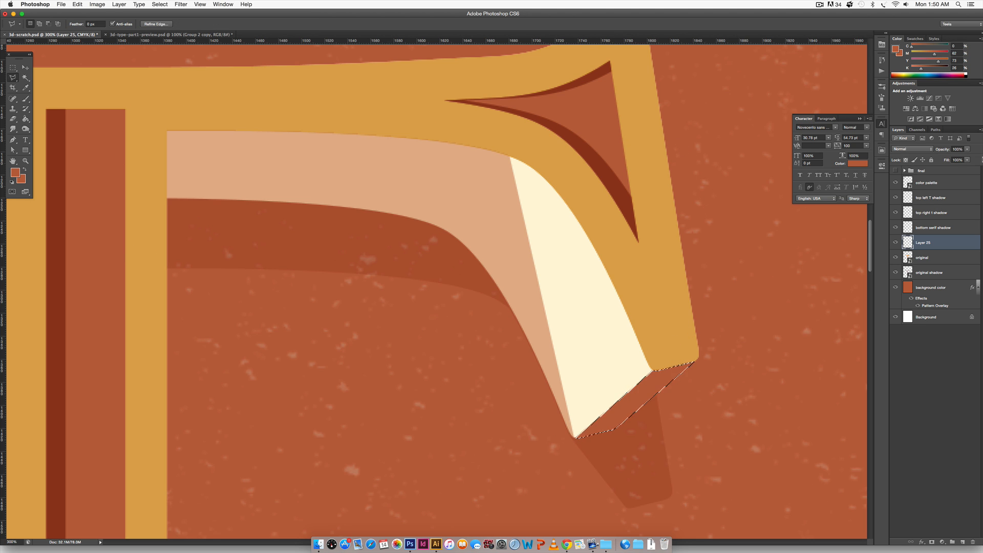
{"action": "key", "text": "super+d"}
Step: Set the right tip's shading layer to 40% opacity and rename it "right skinny t shadow"
{"action": "key", "text": "4"}
{"action": "double_click", "coordinate": [924, 243]}
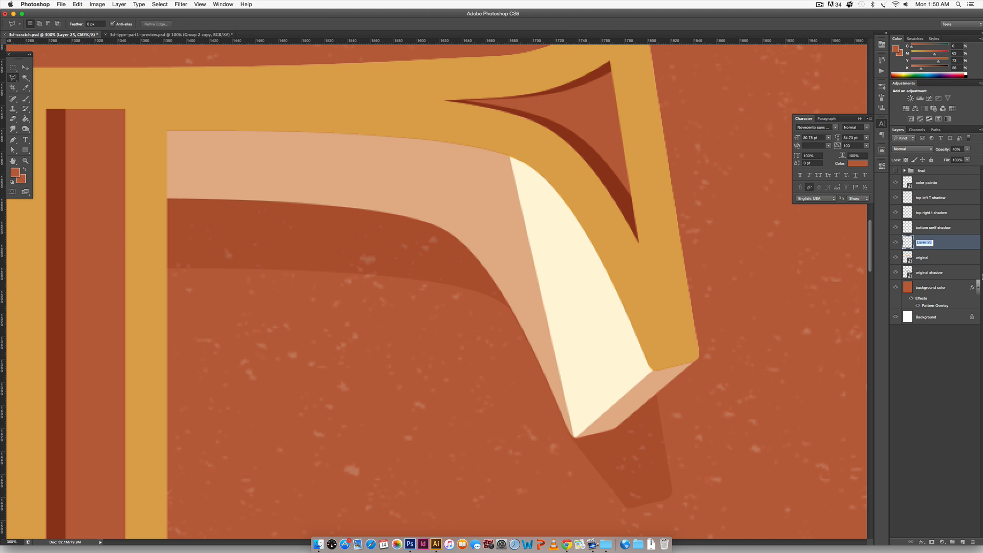
{"action": "type", "text": "right skinny t shadow"}
{"action": "key", "text": "Return"}
Step: Select the left arm's outer cream area on the original layer with the Magic Wand, and add a new layer above
{"action": "left_click_drag", "start_coordinate": [180, 321], "coordinate": [589, 311]}
{"action": "left_click_drag", "start_coordinate": [364, 310], "coordinate": [789, 279]}
{"action": "left_click", "coordinate": [924, 257]}
{"action": "key", "text": "w"}
{"action": "left_click", "coordinate": [282, 318]}
{"action": "left_click", "coordinate": [962, 541]}
Step: Trim the selection to the thin underside at the left arm's tip with the Polygonal Lasso, and fill it with burnt orange
{"action": "key", "text": "l"}
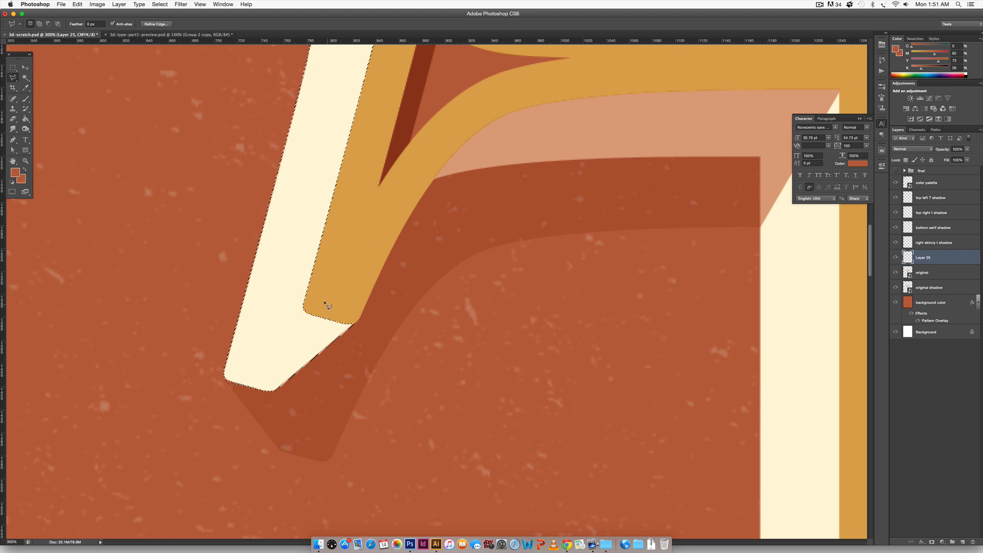
{"action": "left_click", "coordinate": [372, 271]}
{"action": "left_click", "coordinate": [304, 311]}
{"action": "left_click", "coordinate": [221, 383]}
{"action": "left_click", "coordinate": [150, 279]}
{"action": "left_click", "coordinate": [232, 58]}
{"action": "left_click", "coordinate": [443, 70]}
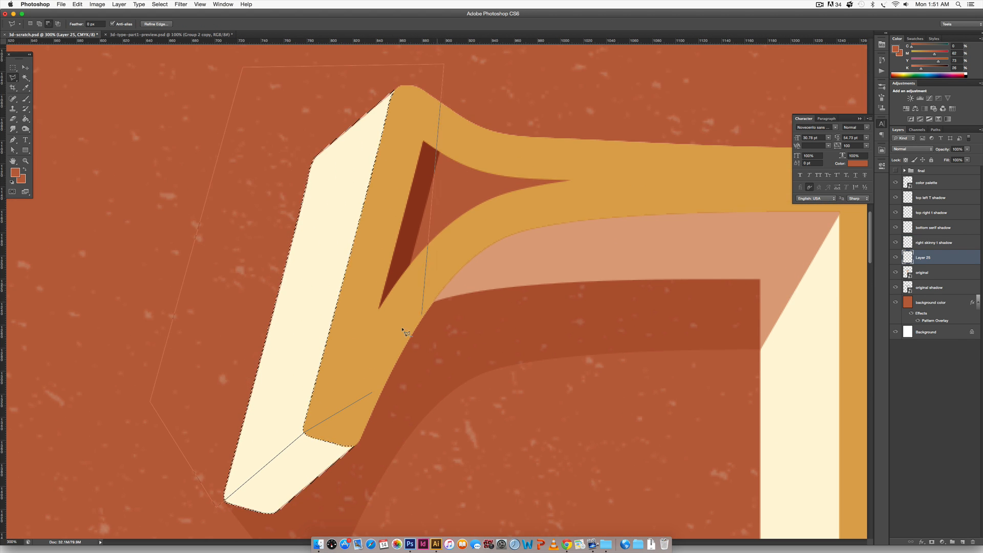
{"action": "left_click", "coordinate": [372, 397]}
{"action": "left_click_drag", "start_coordinate": [422, 450], "coordinate": [402, 270]}
{"action": "key", "text": "alt+BackSpace"}
{"action": "key", "text": "super+d"}
Step: Set the left tip's shading layer to 40% opacity and rename it "left skinny t shadow"
{"action": "key", "text": "4"}
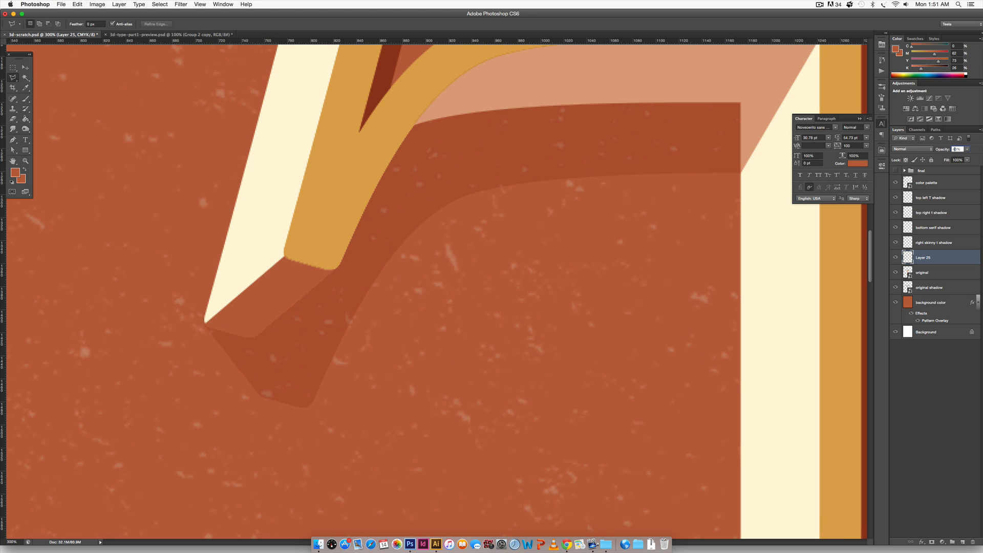
{"action": "double_click", "coordinate": [923, 257]}
{"action": "type", "text": "left skinny t shadow"}
{"action": "key", "text": "Return"}
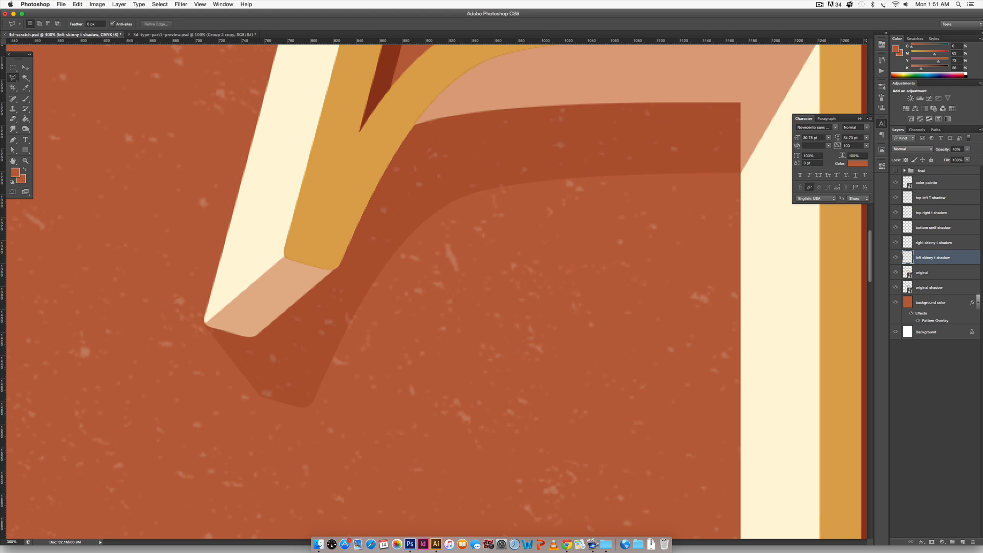
{"action": "key", "text": "super+minus"}
{"action": "key", "text": "super+minus"}
{"action": "key", "text": "super+minus"}
{"action": "scroll", "coordinate": [748, 302], "scroll_direction": "down", "scroll_amount": 2}
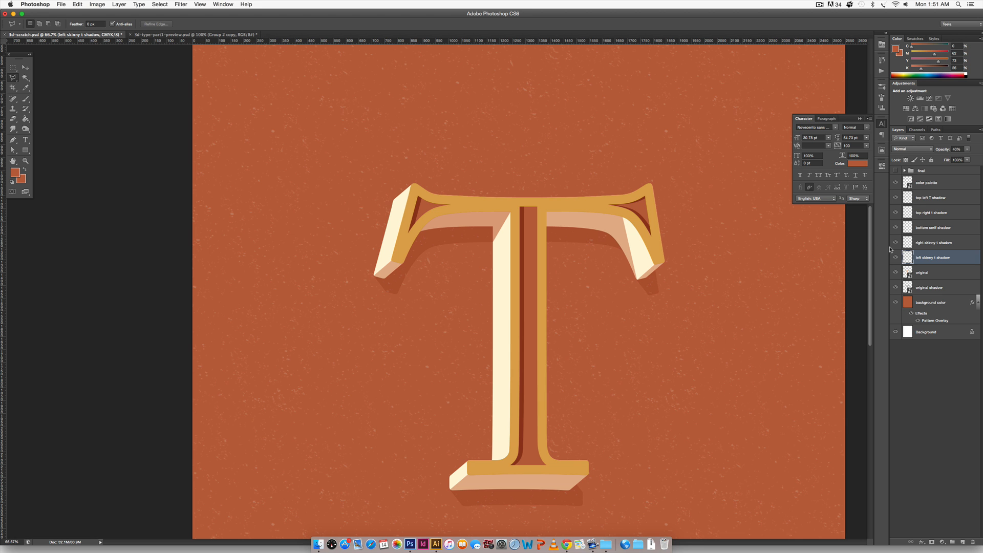
{"action": "scroll", "coordinate": [686, 323], "scroll_direction": "down", "scroll_amount": 2}
{"action": "scroll", "coordinate": [687, 323], "scroll_direction": "right", "scroll_amount": 3}
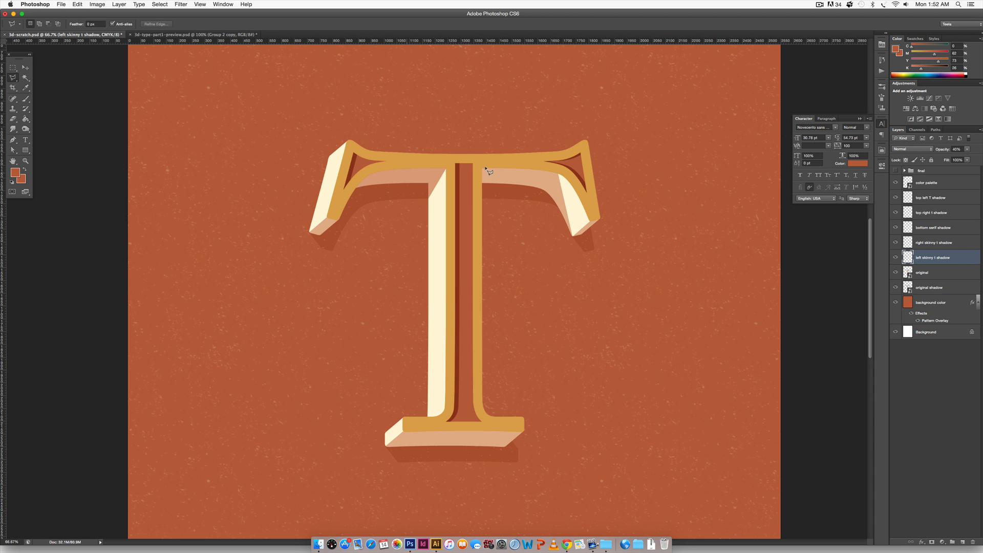
Step: Load the outline of the top left T shadow layer as a selection, and add a new empty layer above it
{"action": "left_click", "coordinate": [953, 200]}
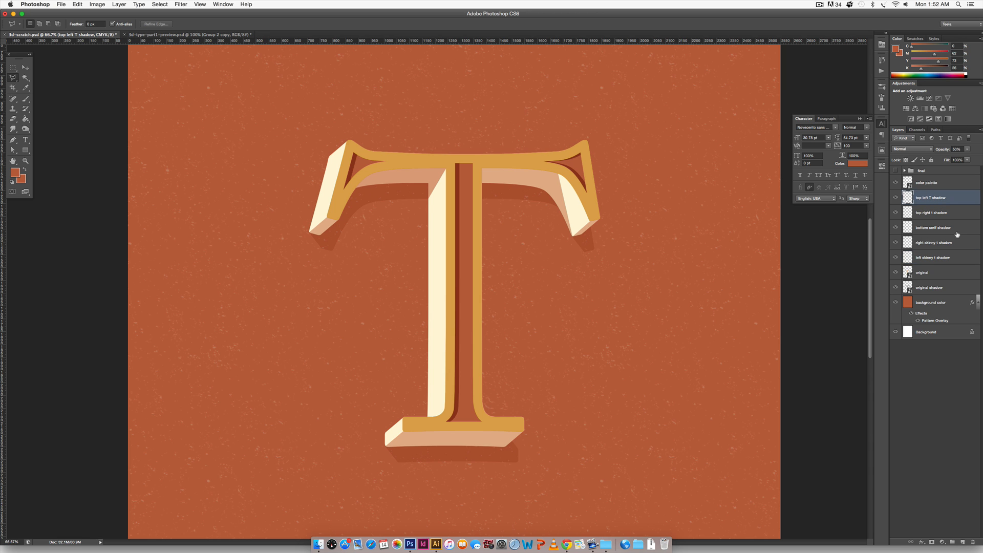
{"action": "left_click", "coordinate": [909, 198], "text": "super"}
{"action": "left_click", "coordinate": [962, 542]}
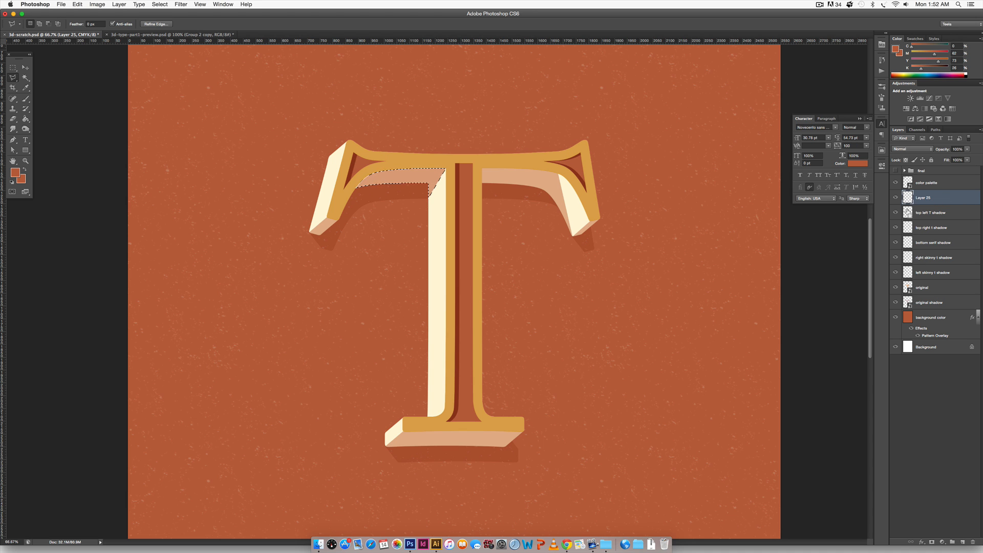
{"action": "key", "text": "super+d"}
Step: Copy the second grit texture from the mini grit textures file in Illustrator and paste it in Photoshop above the top left T shadow layer
{"action": "left_click", "coordinate": [437, 544]}
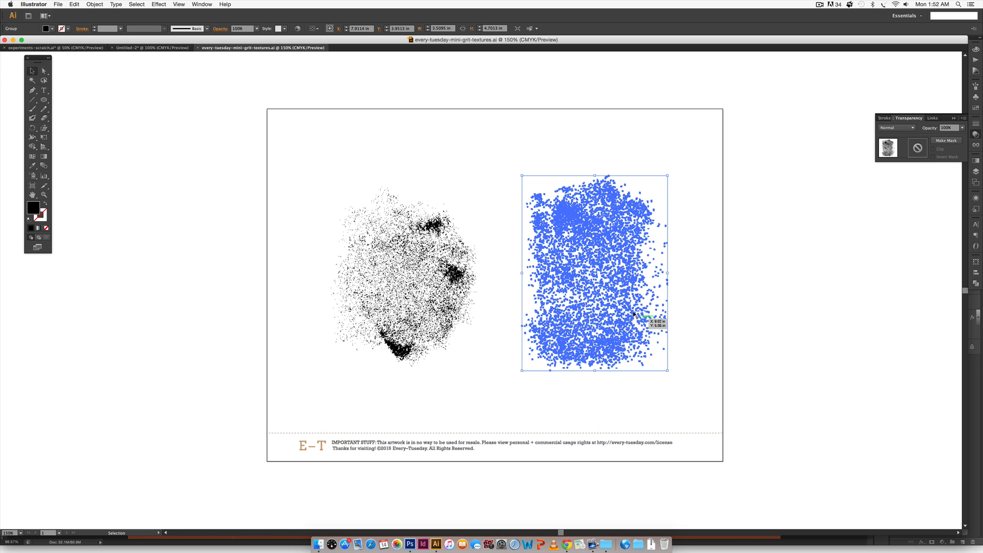
{"action": "left_click", "coordinate": [752, 362]}
{"action": "key", "text": "v"}
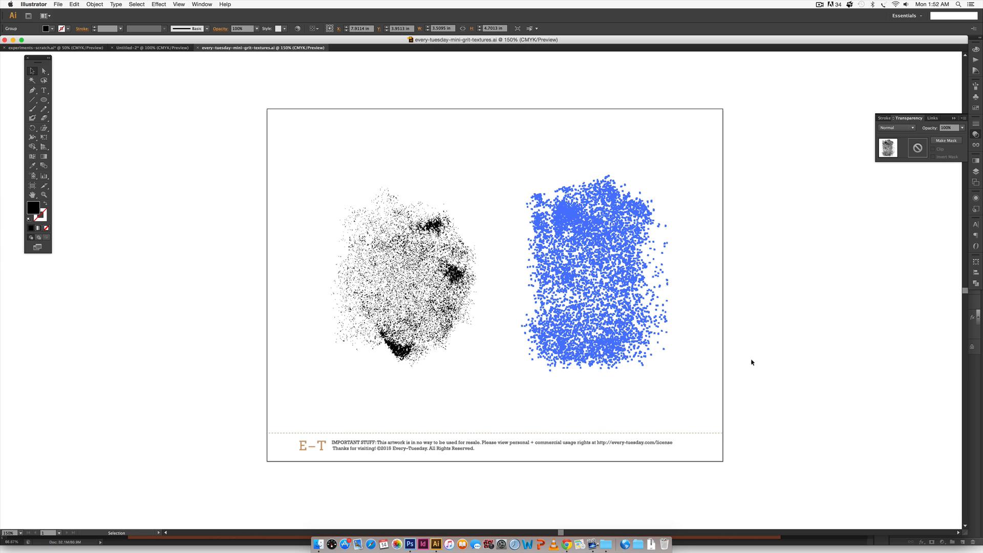
{"action": "key", "text": "super+z"}
{"action": "left_click", "coordinate": [410, 545]}
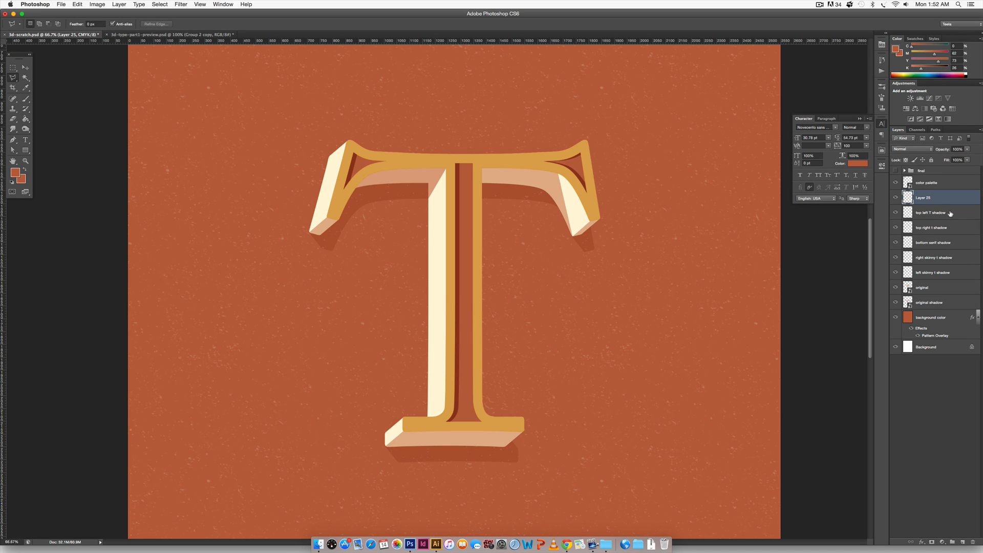
{"action": "left_click", "coordinate": [921, 213]}
{"action": "key", "text": "5"}
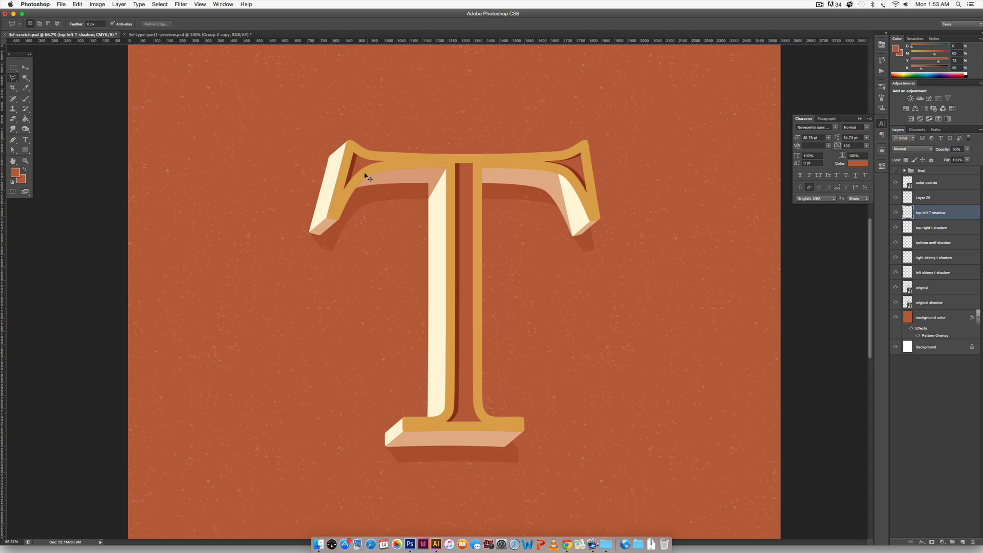
{"action": "left_click", "coordinate": [397, 179]}
{"action": "key", "text": "super+t"}
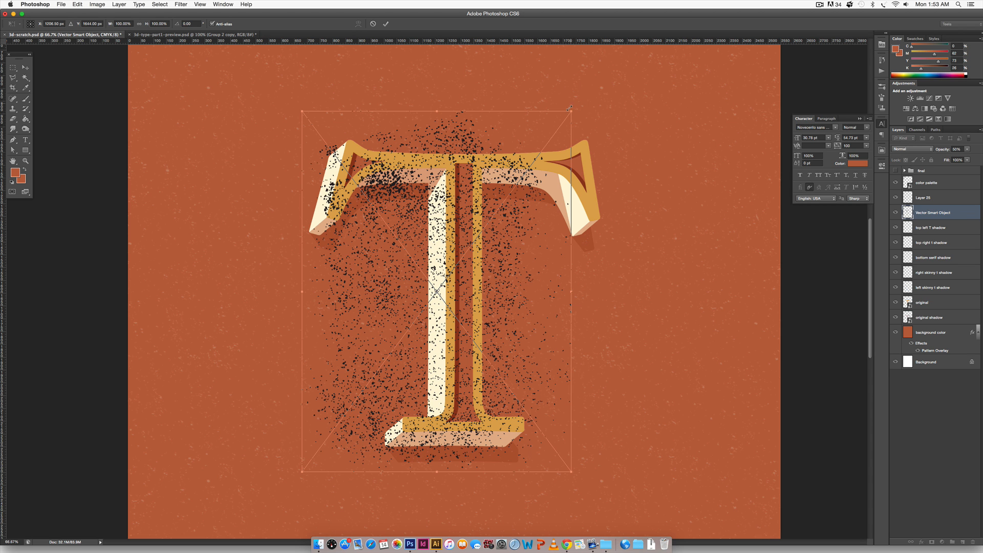
Step: Scale the pasted grit texture to about 57%, and rotate and place it over the left arm's underside
{"action": "left_click_drag", "start_coordinate": [571, 109], "coordinate": [456, 265]}
{"action": "left_click_drag", "start_coordinate": [399, 248], "coordinate": [416, 138]}
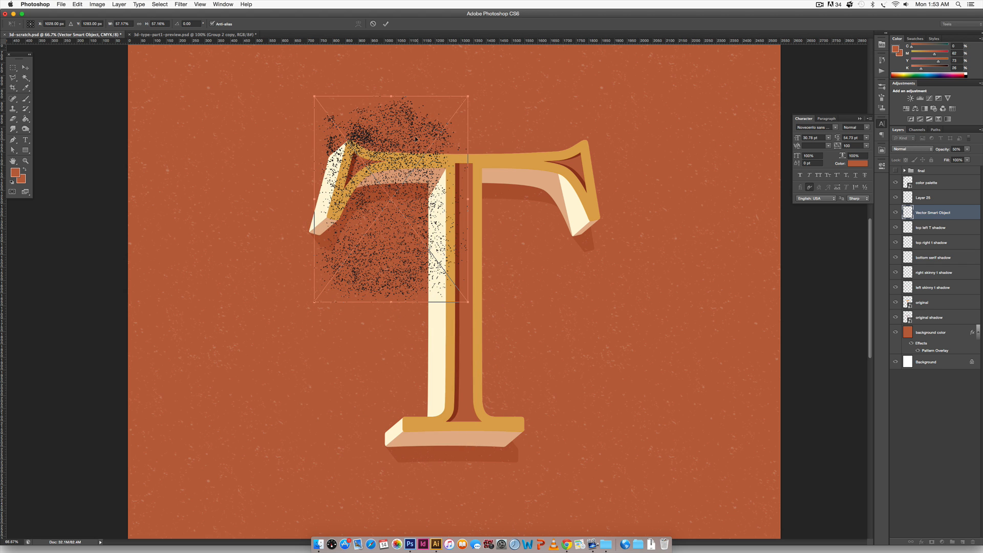
{"action": "left_click_drag", "start_coordinate": [468, 94], "coordinate": [518, 210]}
{"action": "left_click_drag", "start_coordinate": [427, 176], "coordinate": [429, 211]}
{"action": "key", "text": "Return"}
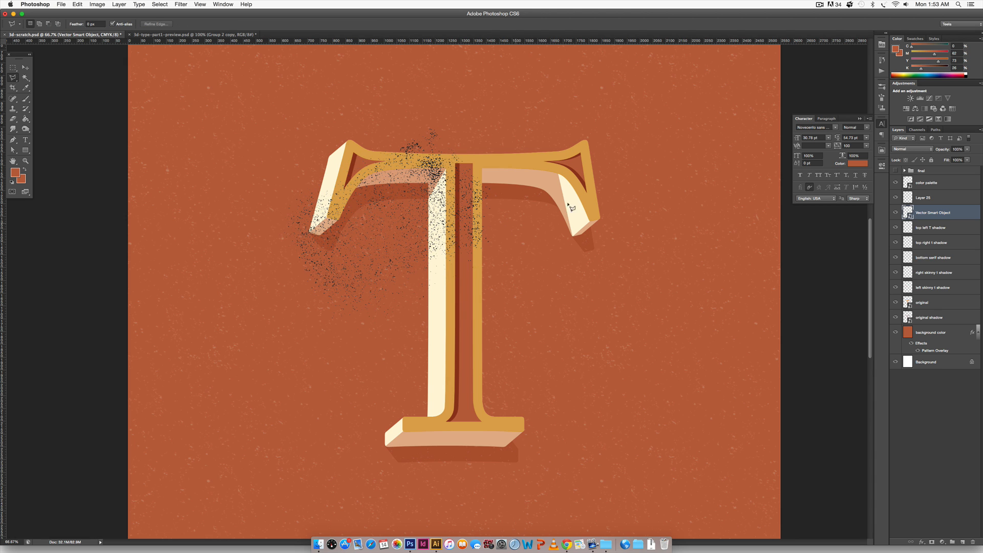
Step: Clip the grit texture to the top left T shadow layer and set its blend mode to Multiply
{"action": "right_click", "coordinate": [960, 213]}
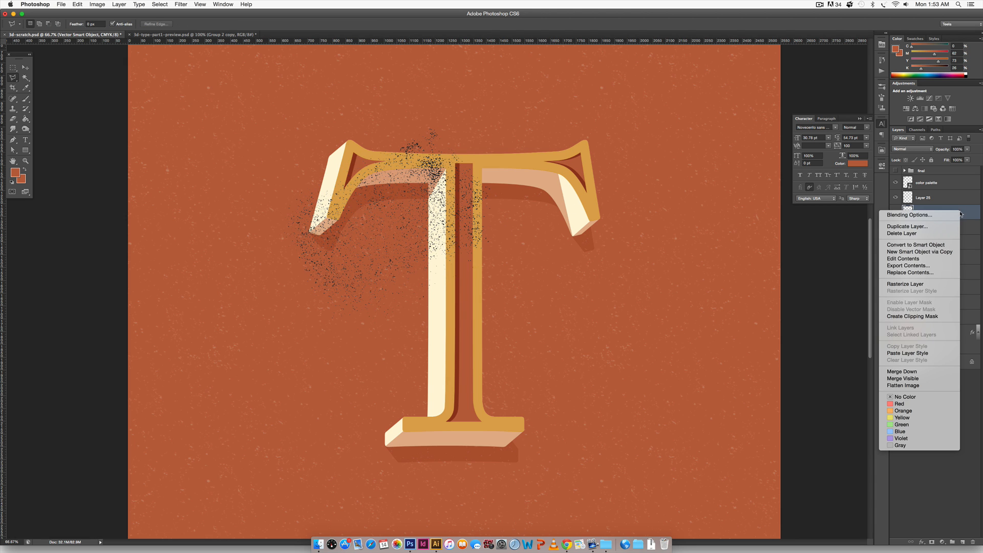
{"action": "left_click", "coordinate": [916, 316]}
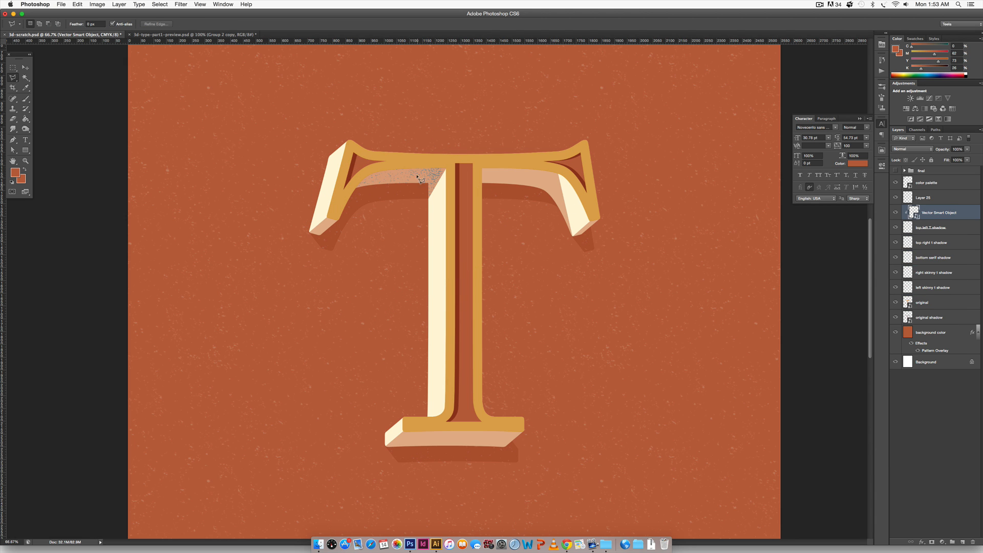
{"action": "left_click", "coordinate": [915, 149]}
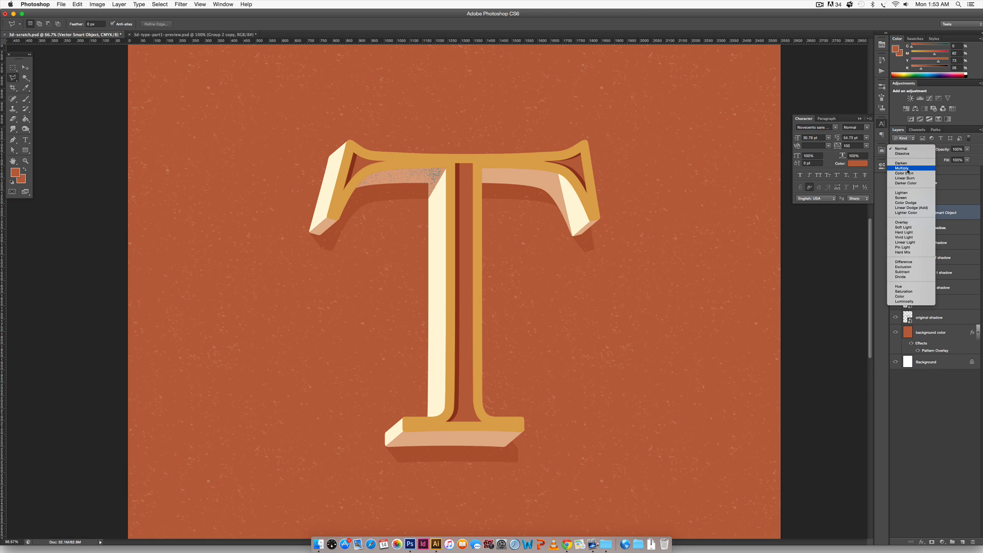
{"action": "left_click", "coordinate": [908, 169]}
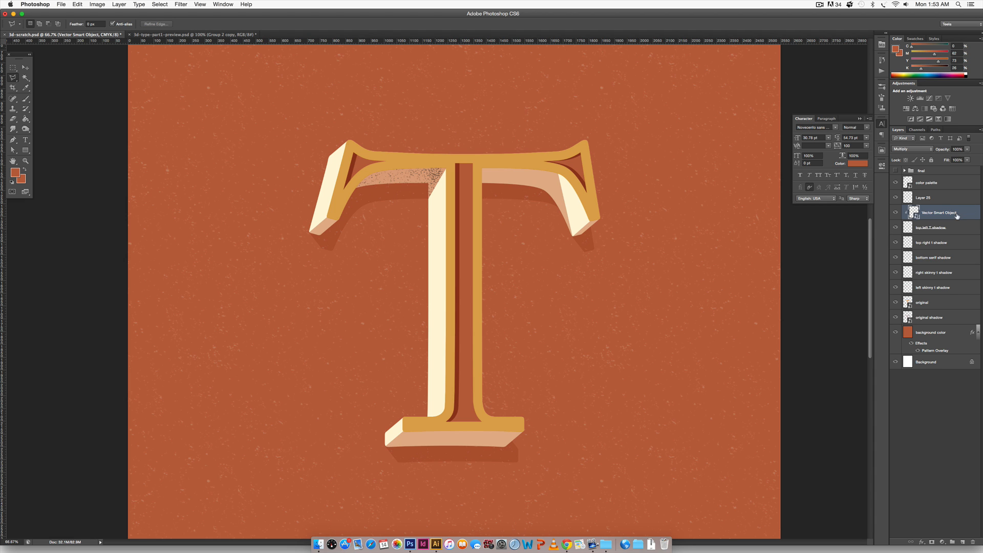
Step: Delete the clipped grit texture layer and reselect the empty layer above top left T shadow
{"action": "left_click_drag", "start_coordinate": [956, 215], "coordinate": [974, 542]}
{"action": "left_click", "coordinate": [925, 198]}
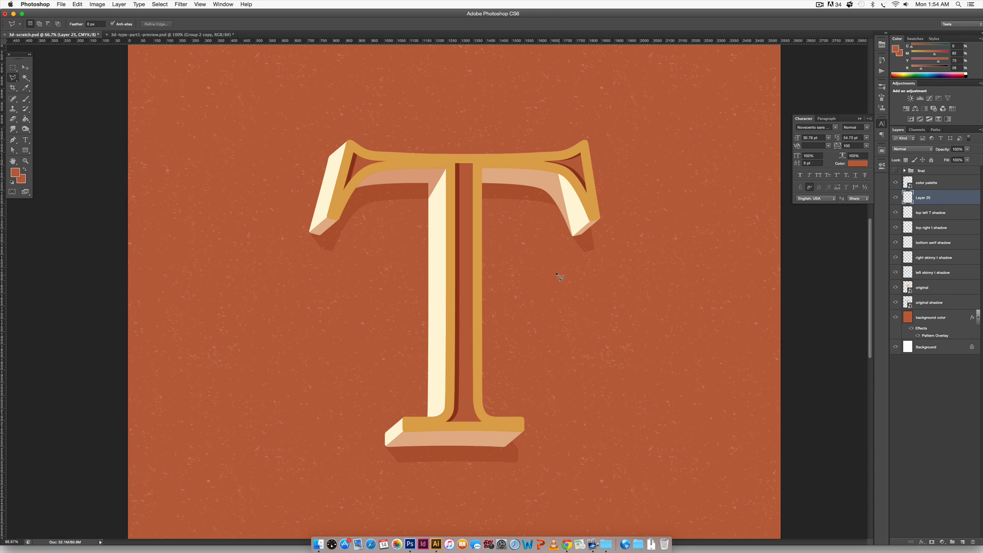
Step: Load the top left T shadow outline as a selection again and choose a grainy dry-media brush preset
{"action": "key", "text": "b"}
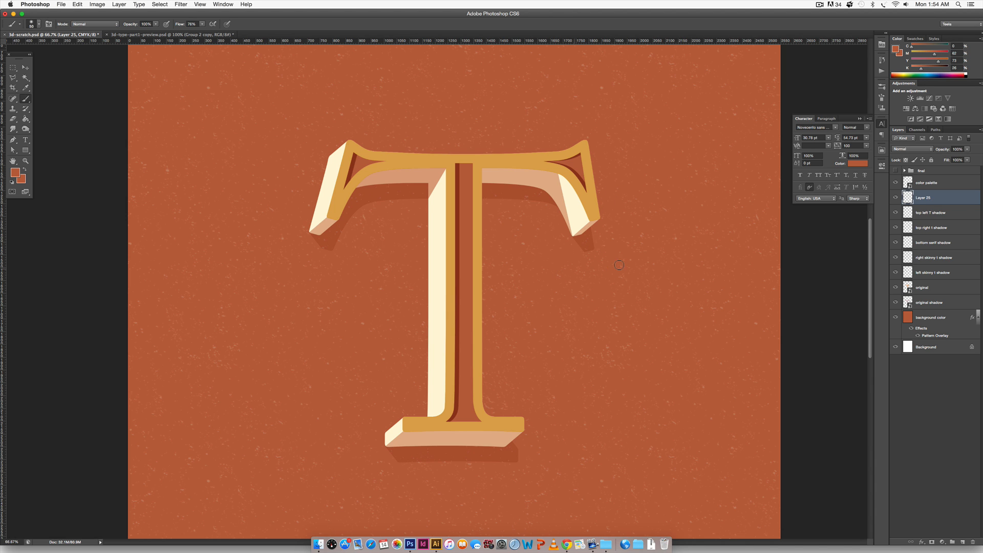
{"action": "left_click", "coordinate": [908, 213], "text": "super"}
{"action": "left_click", "coordinate": [18, 25]}
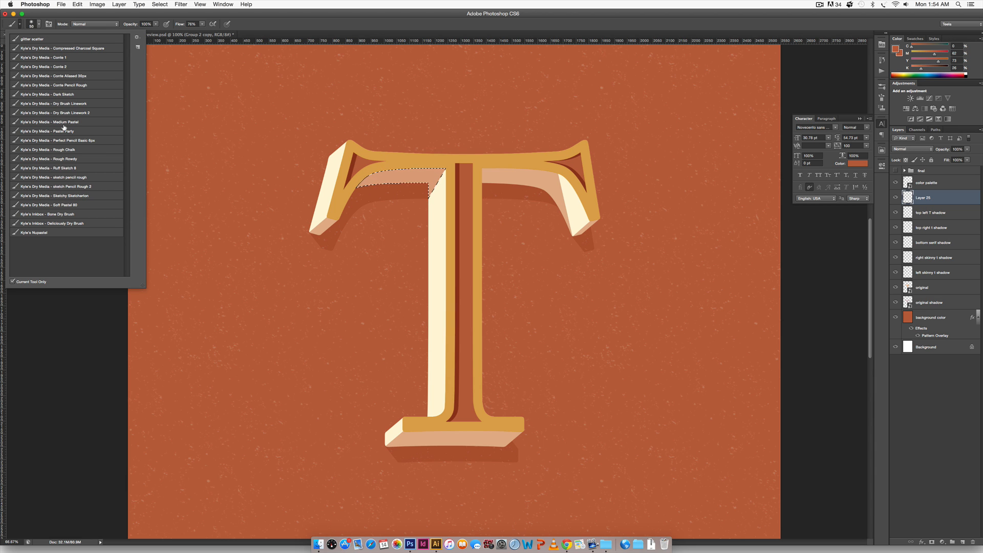
{"action": "left_click", "coordinate": [94, 142]}
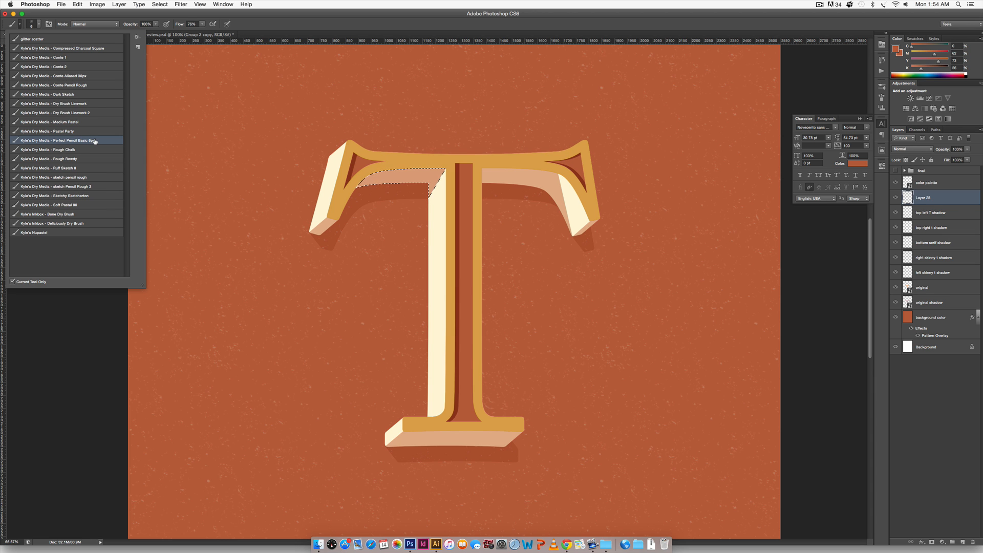
{"action": "left_click", "coordinate": [331, 26]}
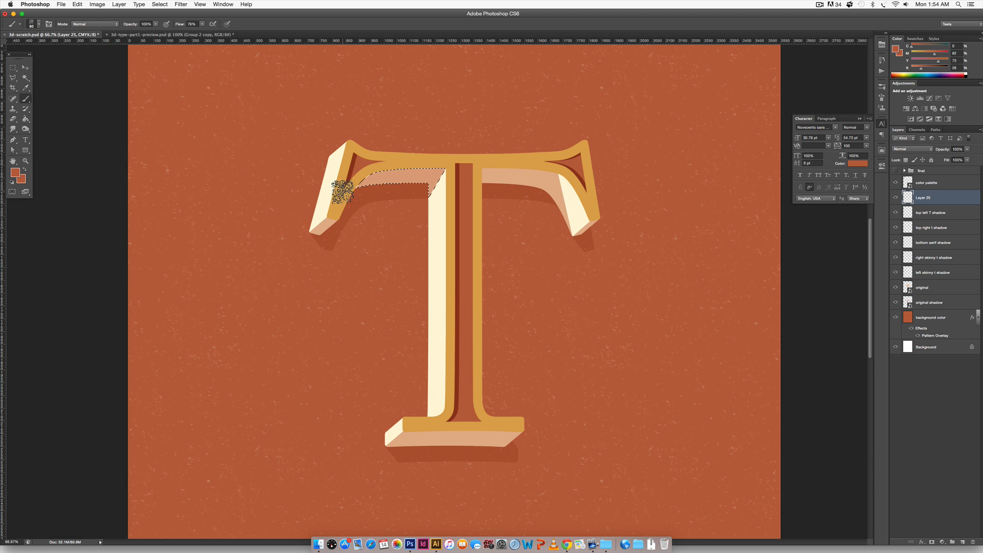
Step: Sample the dark red inside the T and brush grain over the selected left underside, keeping it lighter near the stem
{"action": "key", "text": "i"}
{"action": "left_click", "coordinate": [358, 167]}
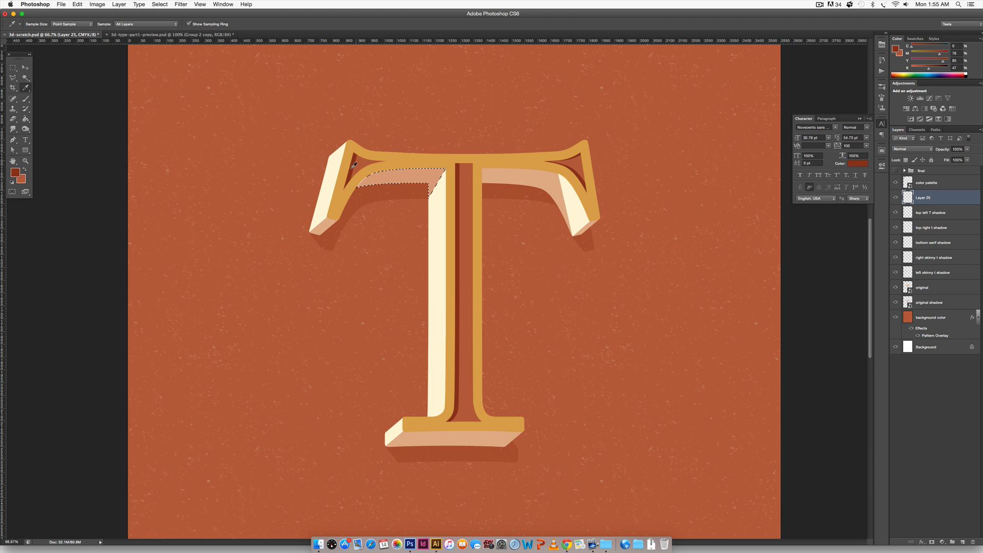
{"action": "key", "text": "b"}
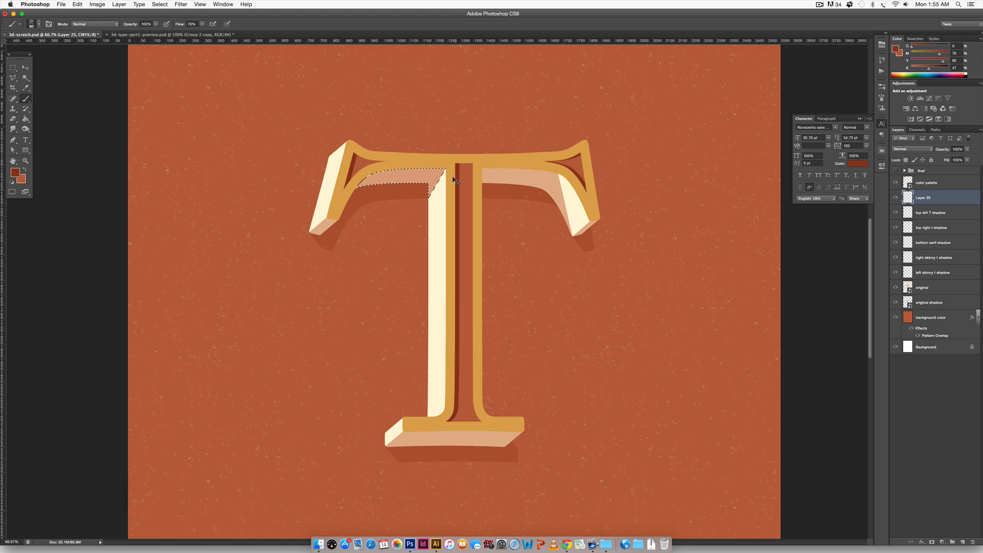
{"action": "scroll", "coordinate": [454, 180], "scroll_direction": "up", "scroll_amount": 5}
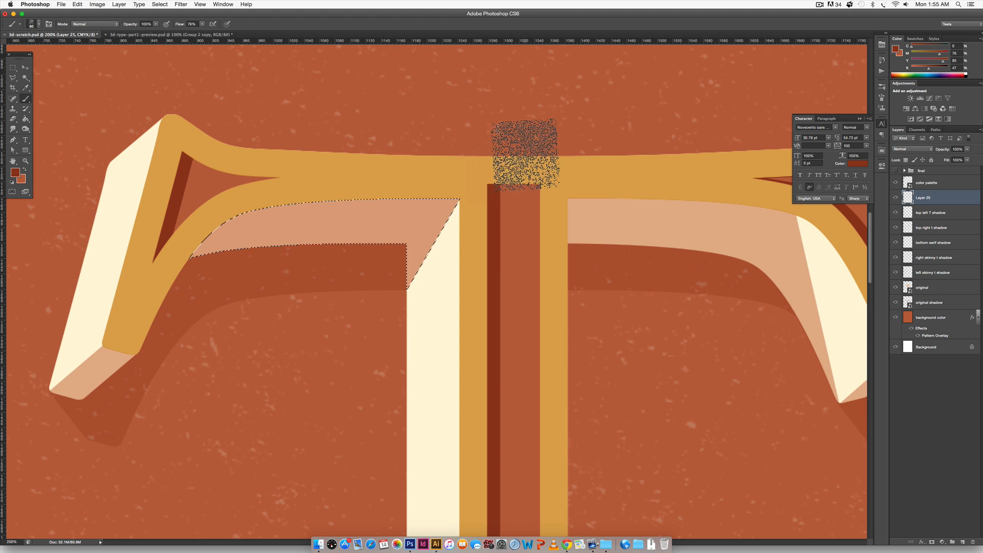
{"action": "mouse_move", "coordinate": [417, 187]}
{"action": "left_mouse_down"}
{"action": "mouse_move", "coordinate": [406, 198]}
{"action": "mouse_move", "coordinate": [421, 202]}
{"action": "mouse_move", "coordinate": [362, 200]}
{"action": "mouse_move", "coordinate": [334, 244]}
{"action": "mouse_move", "coordinate": [253, 241]}
{"action": "mouse_move", "coordinate": [301, 207]}
{"action": "mouse_move", "coordinate": [230, 230]}
{"action": "mouse_move", "coordinate": [198, 263]}
{"action": "mouse_move", "coordinate": [179, 258]}
{"action": "left_mouse_up"}
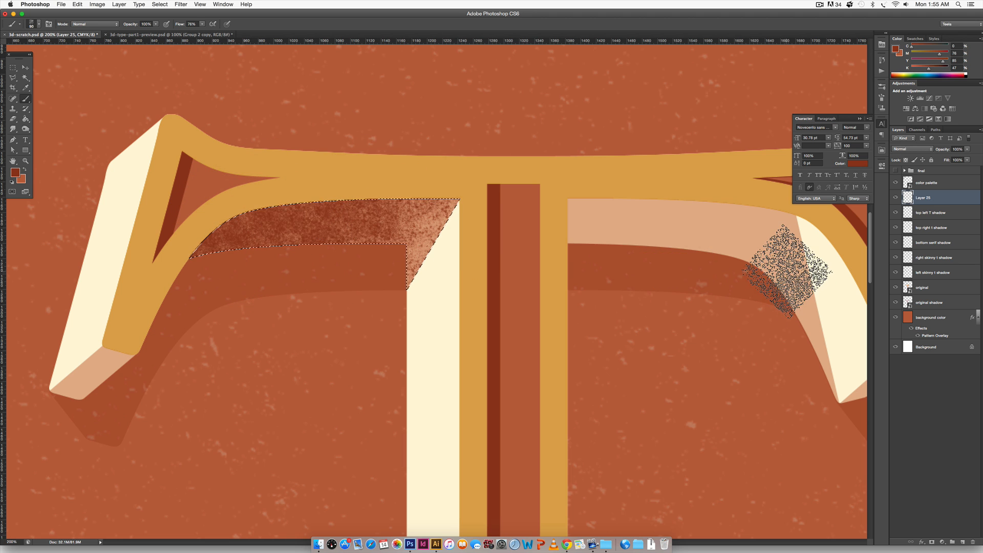
Step: Deselect the painted underside and set the grain layer's blend mode to Multiply
{"action": "key", "text": "super+minus"}
{"action": "key", "text": "super+minus"}
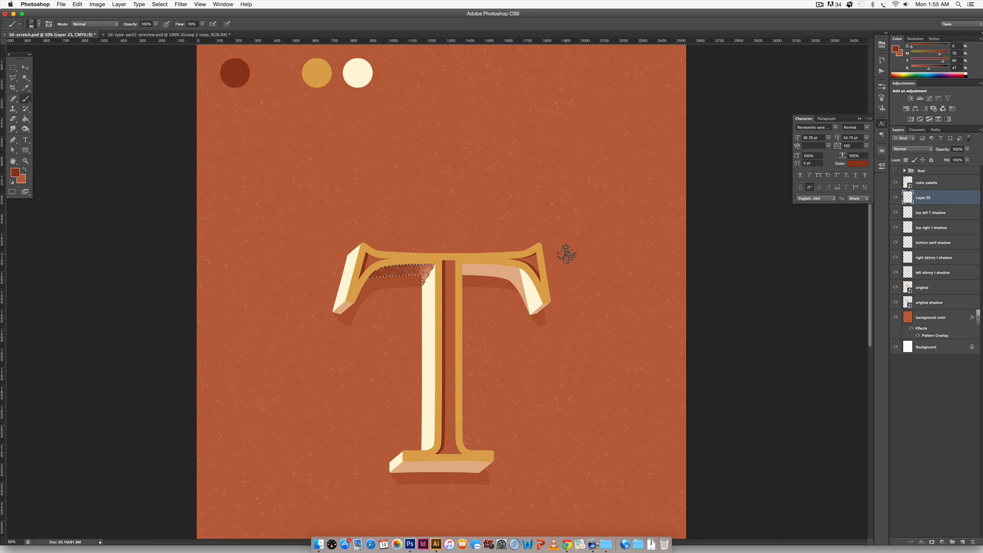
{"action": "key", "text": "super+d"}
{"action": "left_click", "coordinate": [915, 151]}
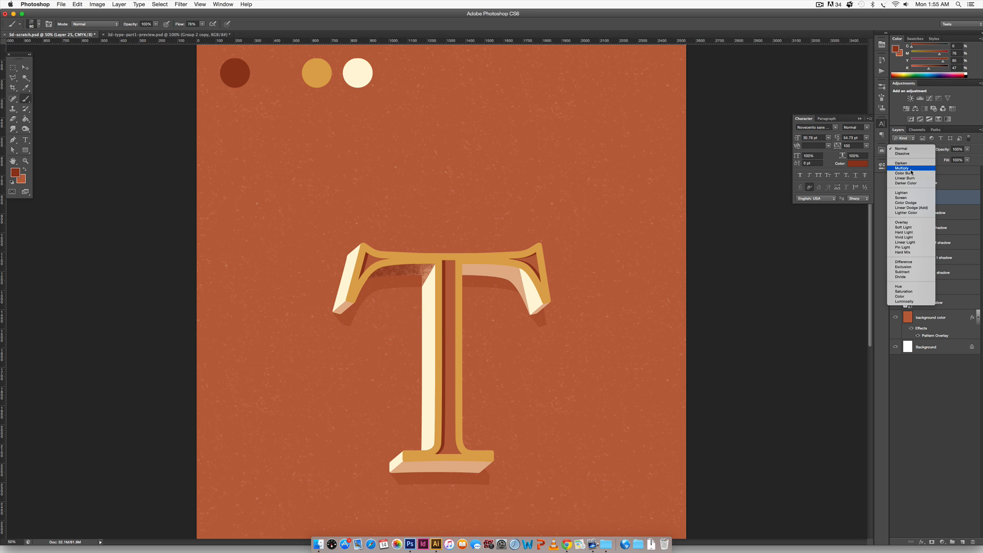
{"action": "left_click", "coordinate": [911, 171]}
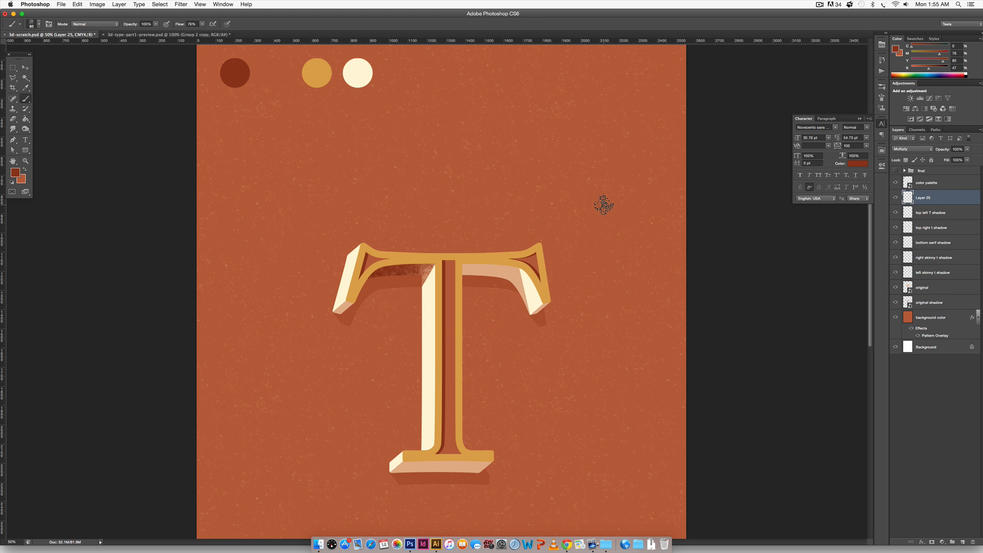
{"action": "key", "text": "super+plus"}
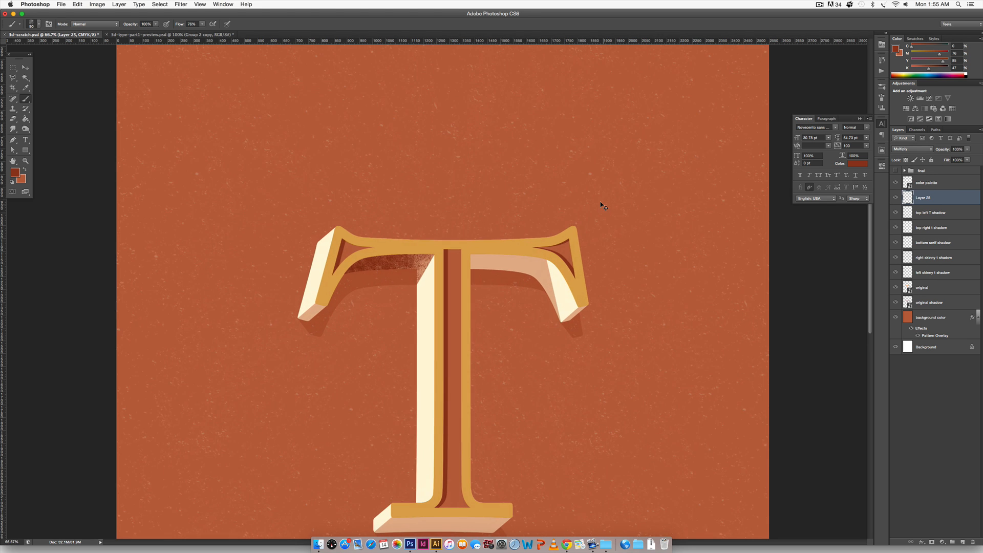
{"action": "key", "text": "alt+BackSpace"}
{"action": "key", "text": "super+z"}
Step: Raise the original shadow layer's opacity to 75%, and finally to 100%
{"action": "key", "text": "super+minus"}
{"action": "key", "text": "super+minus"}
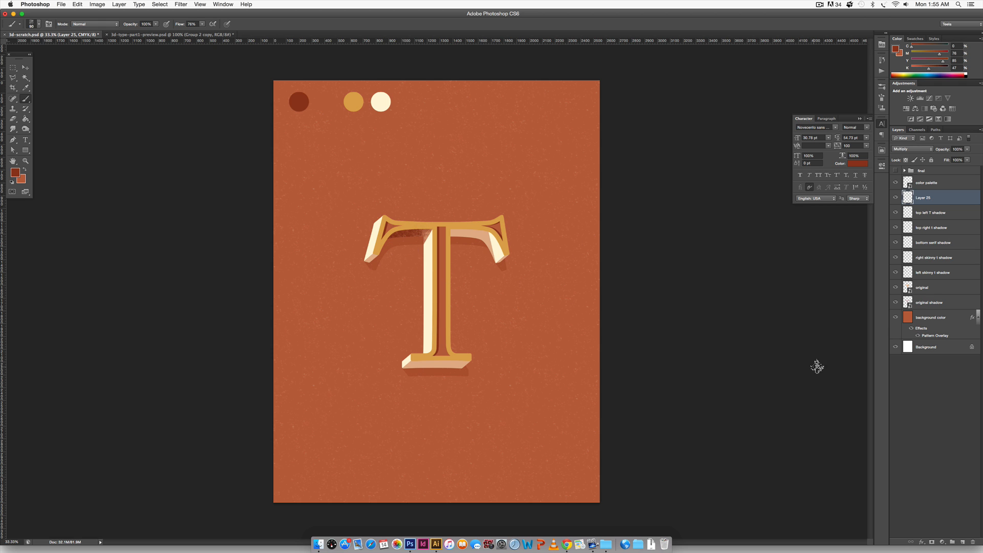
{"action": "left_click", "coordinate": [954, 303]}
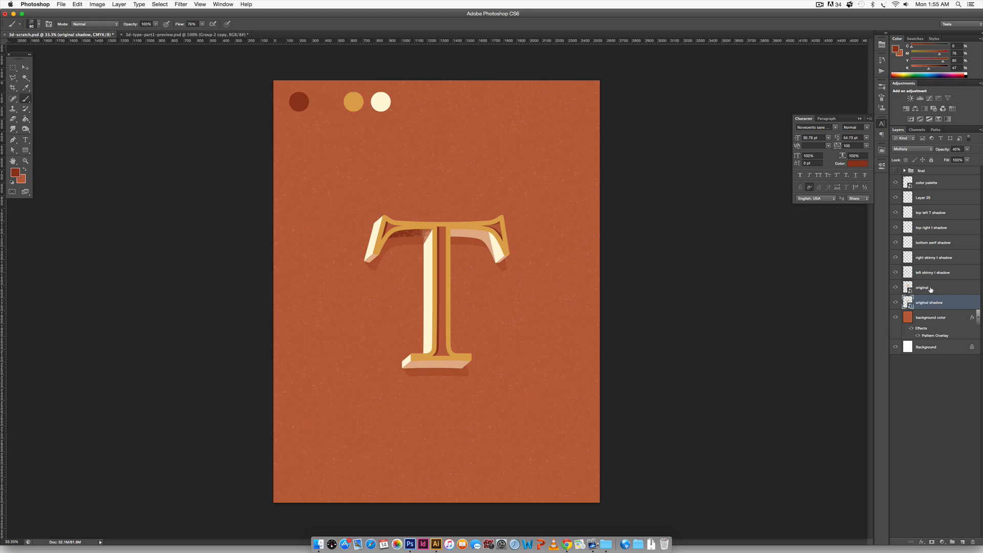
{"action": "left_click", "coordinate": [957, 149]}
{"action": "type", "text": "75"}
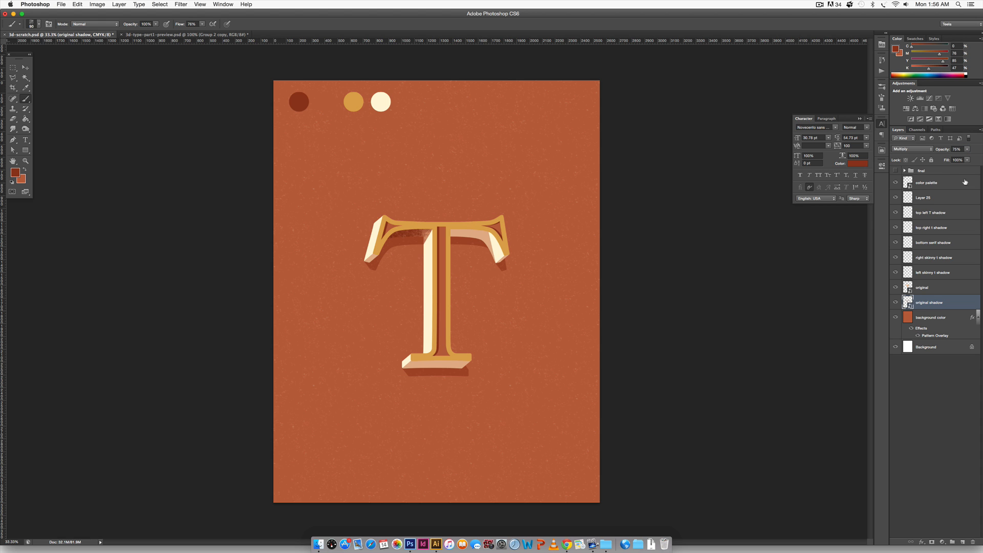
{"action": "left_click", "coordinate": [967, 149]}
{"action": "left_click_drag", "start_coordinate": [968, 159], "coordinate": [977, 158]}
{"action": "key", "text": "v"}
{"action": "key", "text": "super+plus"}
{"action": "key", "text": "super+plus"}
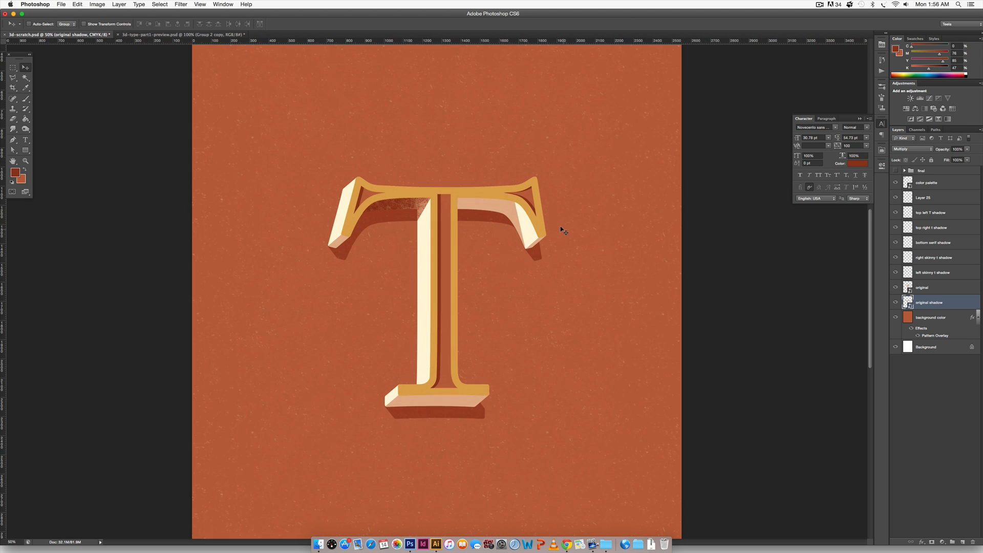
{"action": "left_click_drag", "start_coordinate": [472, 140], "coordinate": [453, 151]}
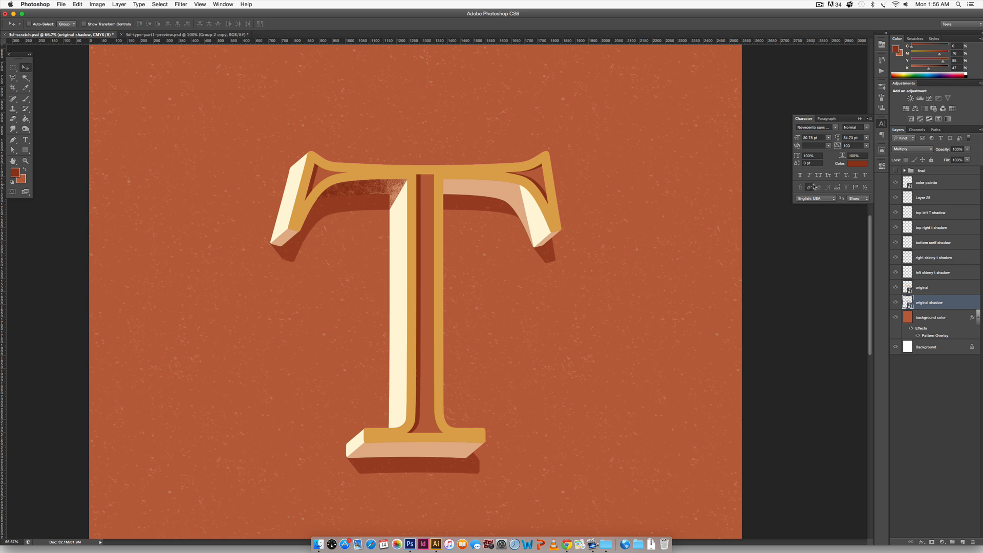
Step: Set the opacity of the brushed grain layer above top left T shadow to 50%
{"action": "left_click", "coordinate": [948, 198]}
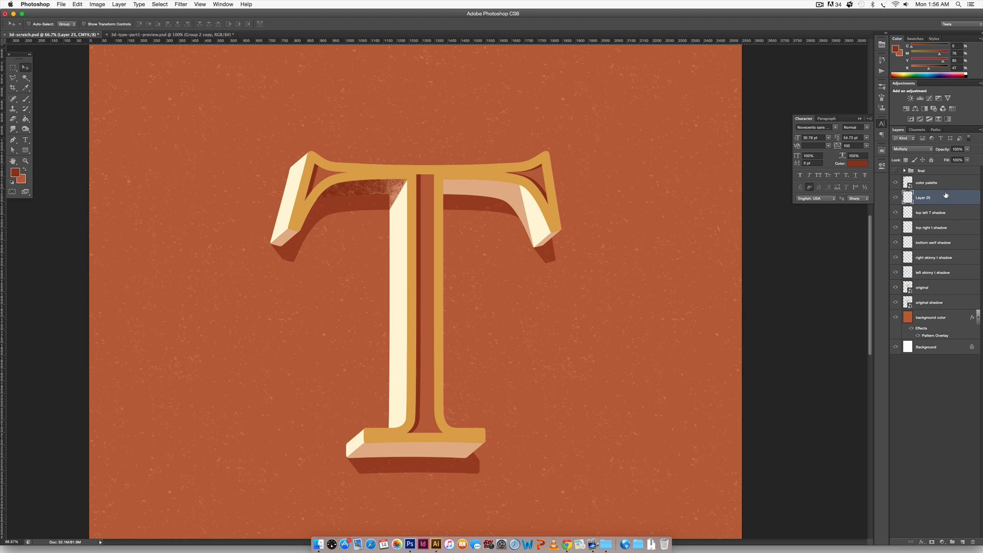
{"action": "left_click", "coordinate": [966, 150]}
{"action": "left_click", "coordinate": [963, 149]}
{"action": "type", "text": "50"}
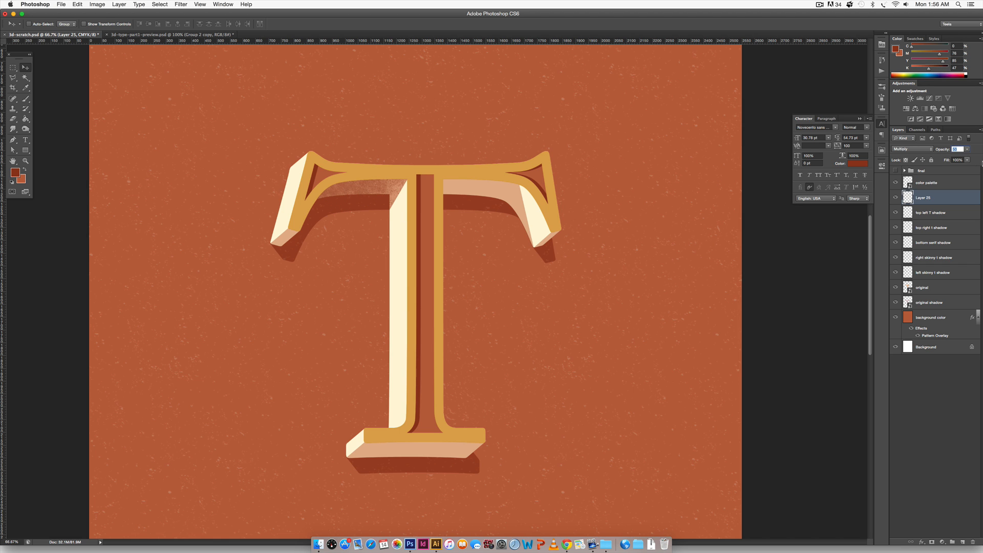
{"action": "type", "text": "0"}
{"action": "key", "text": "Return"}
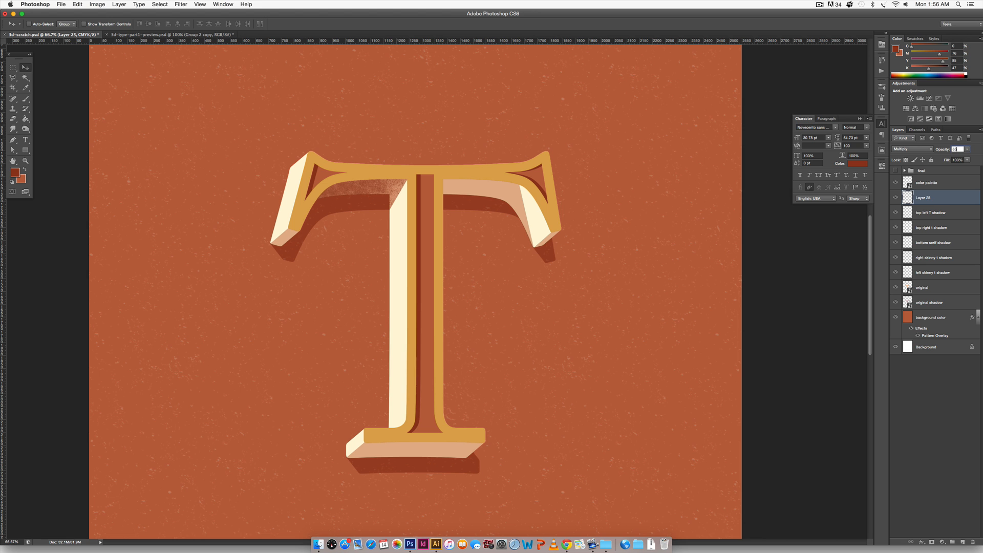
{"action": "type", "text": "050"}
{"action": "key", "text": "Return"}
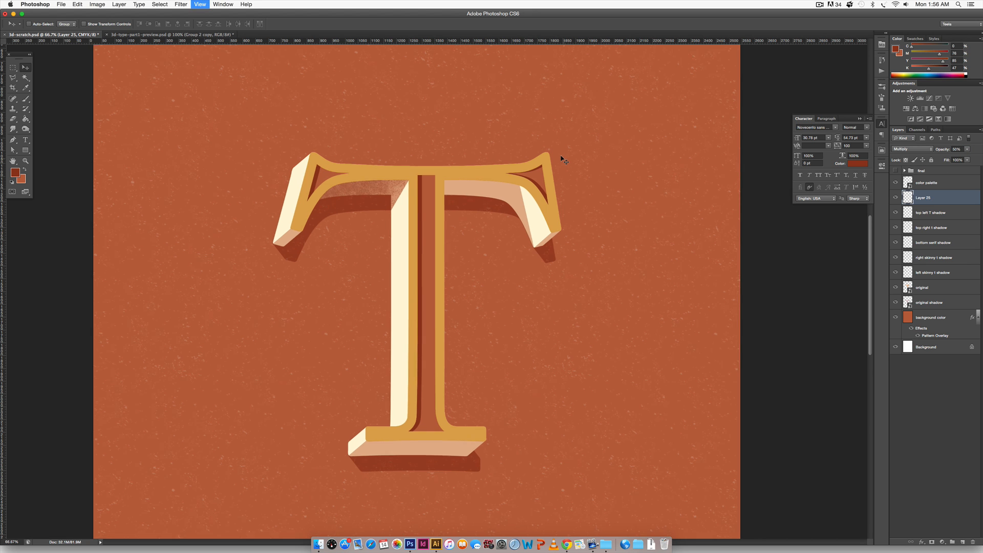
Step: Rename the grain layer above top left T shadow as "top left T texture"
{"action": "key", "text": "super+minus"}
{"action": "key", "text": "super+minus"}
{"action": "key", "text": "super+minus"}
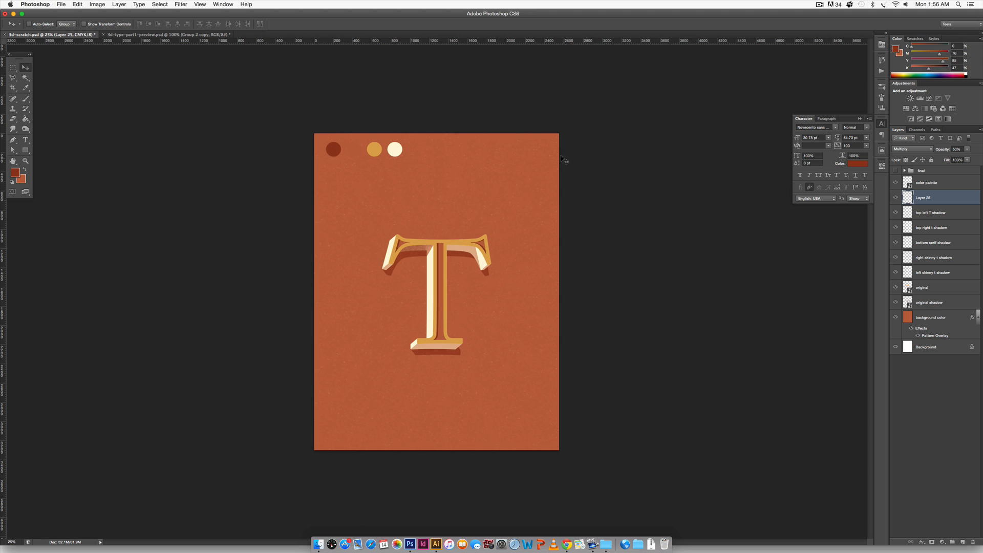
{"action": "key", "text": "super+plus"}
{"action": "key", "text": "super+plus"}
{"action": "key", "text": "super+plus"}
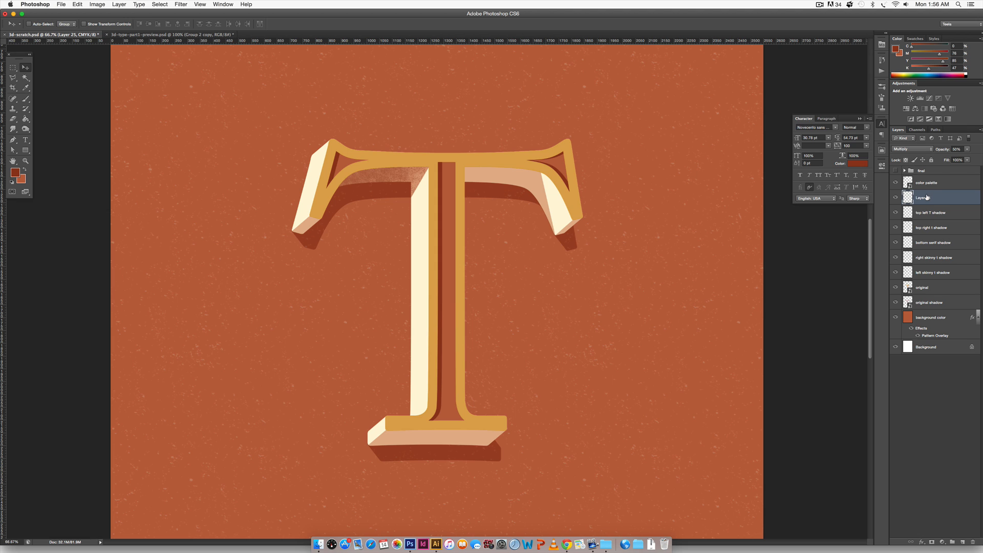
{"action": "double_click", "coordinate": [925, 199]}
{"action": "key", "text": "BackSpace"}
{"action": "type", "text": "top left T texture"}
{"action": "key", "text": "Return"}
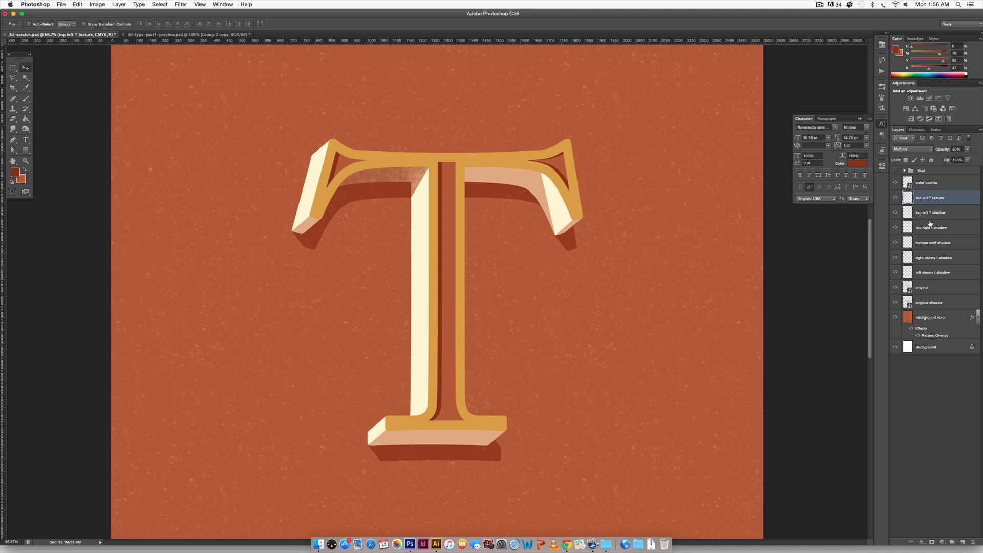
Step: Group the top left T texture and shadow layers and name the group "top left T"
{"action": "left_click", "coordinate": [947, 212], "text": "shift"}
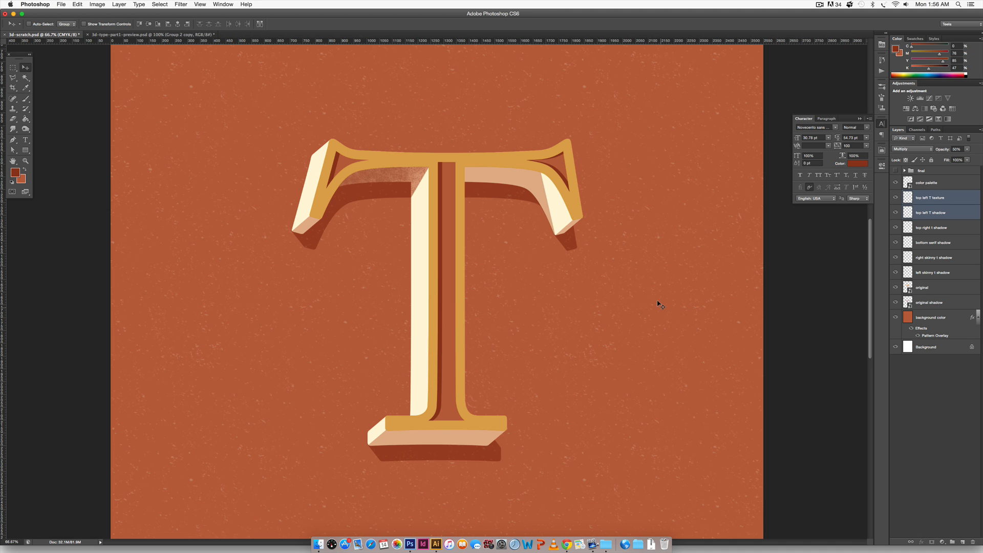
{"action": "key", "text": "ctrl+g"}
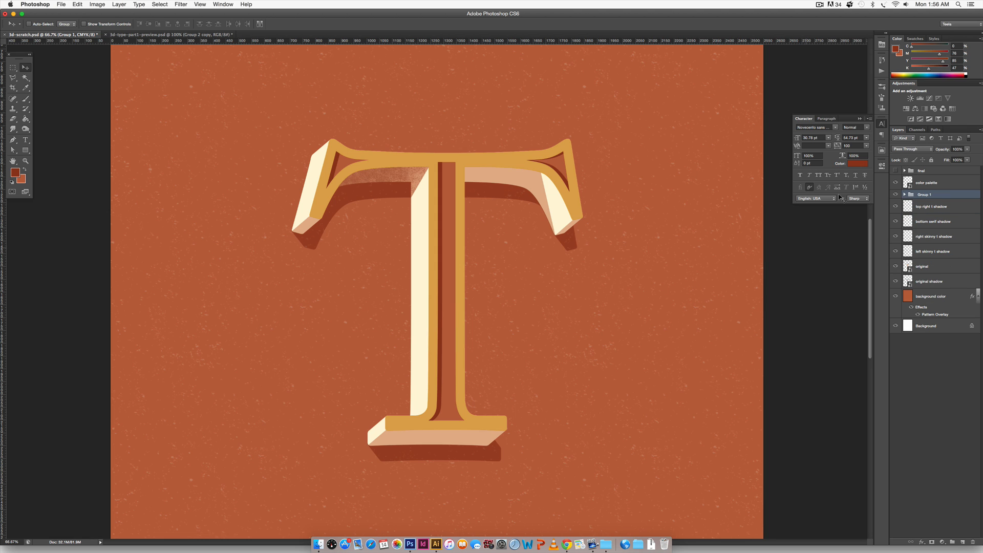
{"action": "double_click", "coordinate": [930, 194]}
{"action": "type", "text": "top left T"}
{"action": "key", "text": "Return"}
Step: Load the top right t shadow layer's outline as a selection and create a new layer above it
{"action": "key", "text": "alt+bracketleft"}
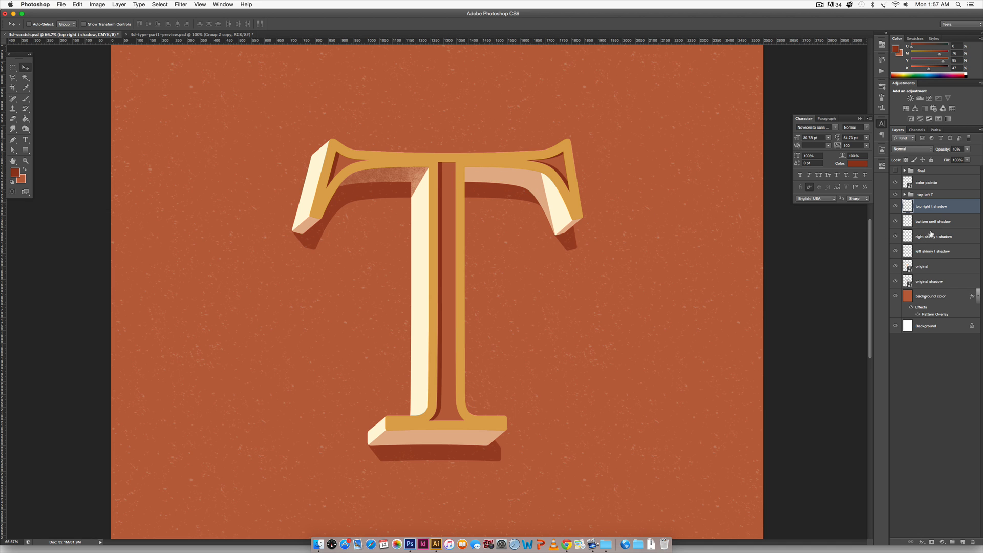
{"action": "left_click", "coordinate": [908, 206], "text": "super"}
{"action": "left_click", "coordinate": [963, 542]}
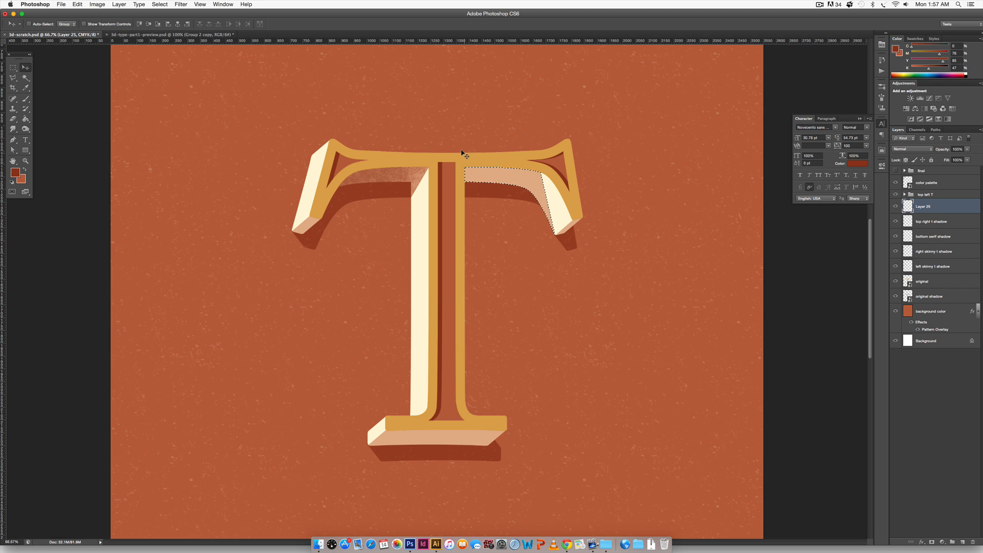
Step: Brush dark red grain over the selected right underside, densest near the stem and lighter towards the tip, and deselect it
{"action": "key", "text": "b"}
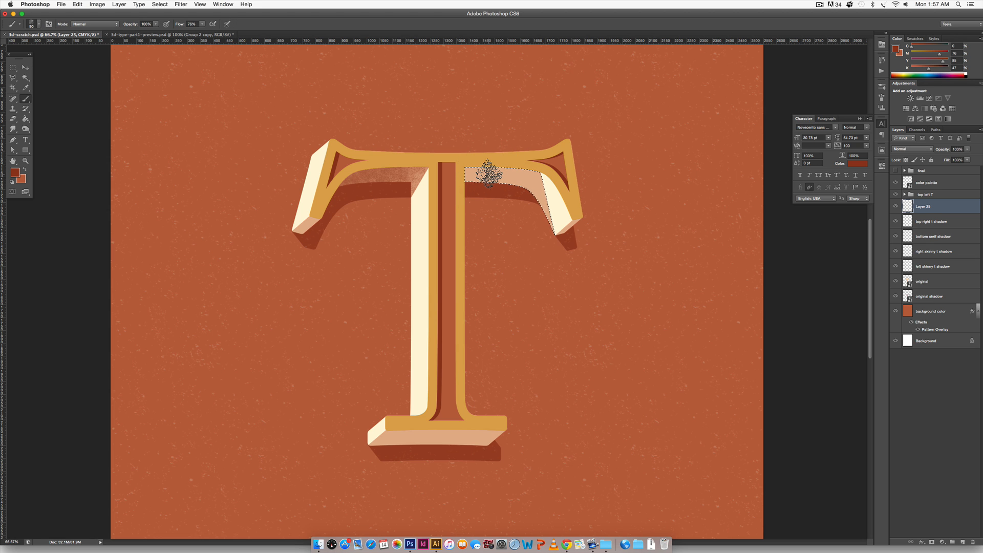
{"action": "key", "text": "super+h"}
{"action": "key", "text": "super+equal"}
{"action": "key", "text": "super+equal"}
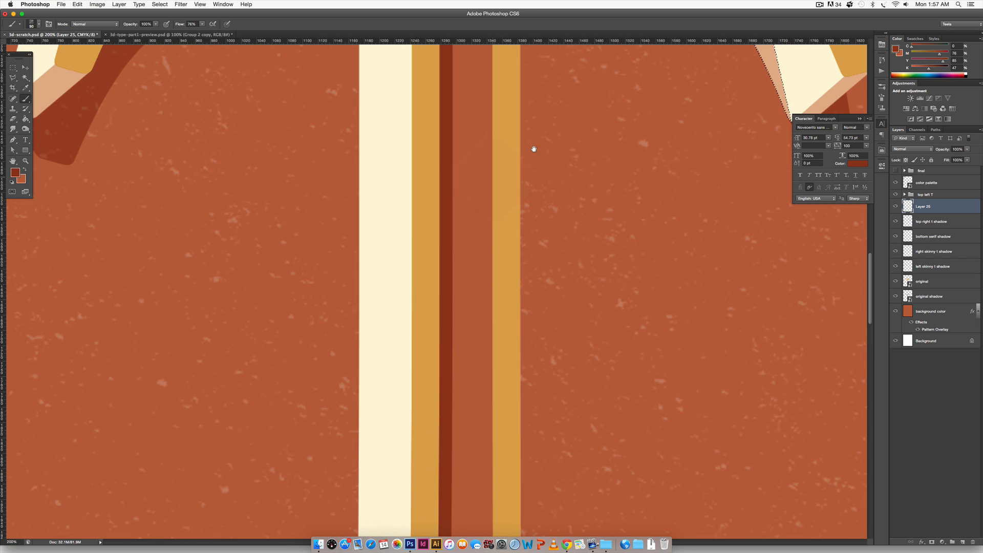
{"action": "mouse_move", "coordinate": [589, 112]}
{"action": "left_mouse_down"}
{"action": "mouse_move", "coordinate": [504, 343]}
{"action": "mouse_move", "coordinate": [452, 378]}
{"action": "mouse_move", "coordinate": [433, 418]}
{"action": "left_mouse_up"}
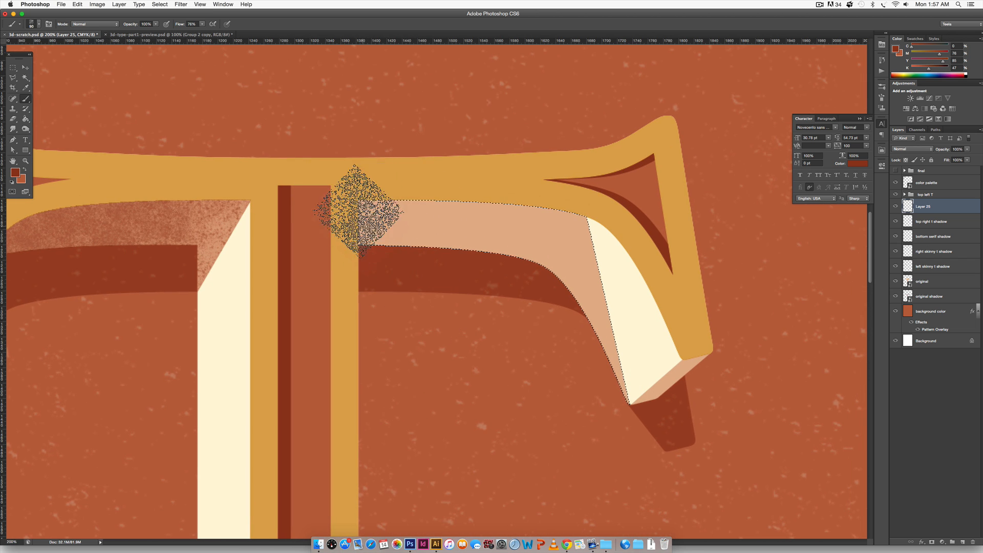
{"action": "mouse_move", "coordinate": [360, 193]}
{"action": "left_mouse_down"}
{"action": "mouse_move", "coordinate": [435, 244]}
{"action": "mouse_move", "coordinate": [434, 209]}
{"action": "mouse_move", "coordinate": [494, 218]}
{"action": "mouse_move", "coordinate": [579, 273]}
{"action": "mouse_move", "coordinate": [609, 388]}
{"action": "mouse_move", "coordinate": [578, 170]}
{"action": "mouse_move", "coordinate": [499, 211]}
{"action": "mouse_move", "coordinate": [362, 235]}
{"action": "left_mouse_up"}
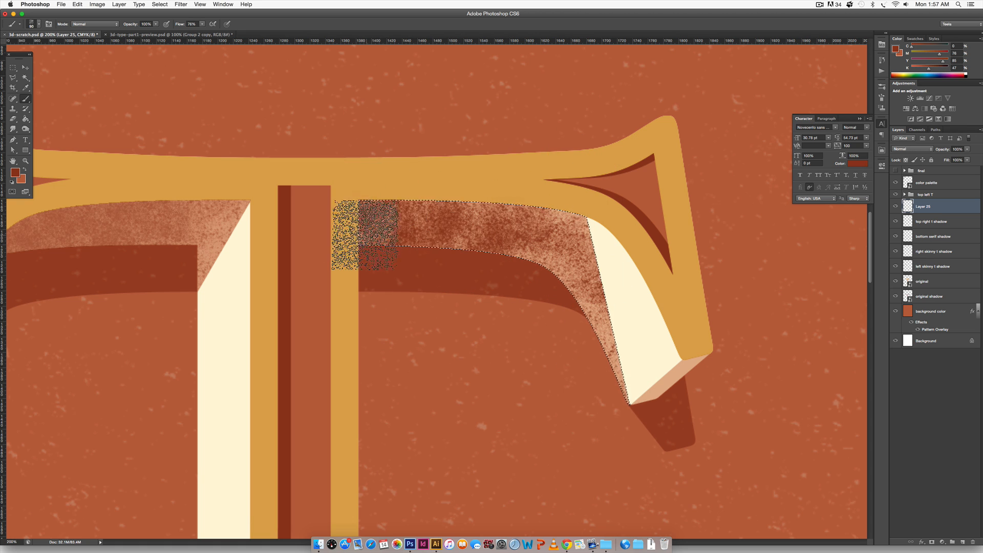
{"action": "key", "text": "super+z"}
{"action": "key", "text": "super+z"}
{"action": "key", "text": "super+z"}
{"action": "key", "text": "super+z"}
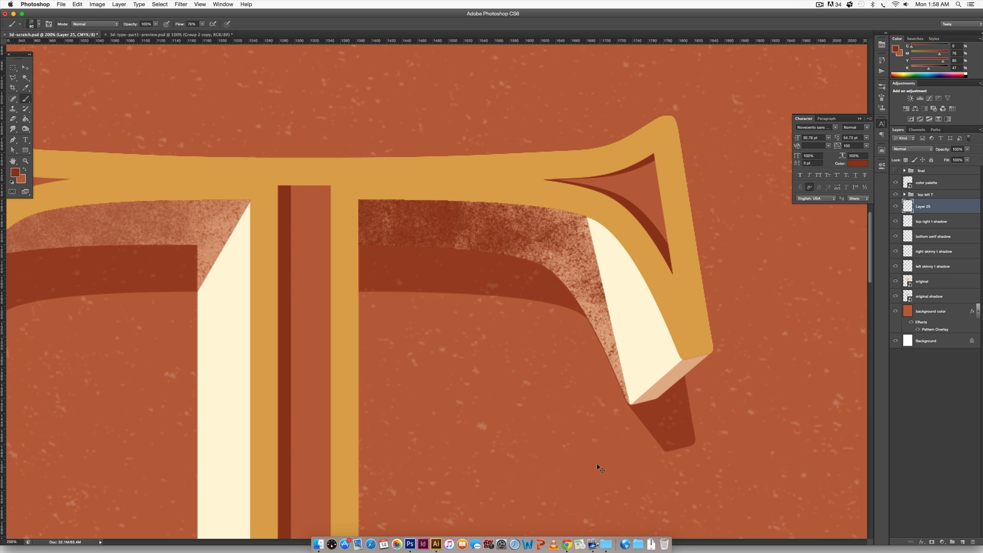
Step: Set the right underside's grain layer to Multiply at 50% opacity
{"action": "key", "text": "super+0"}
{"action": "key", "text": "v"}
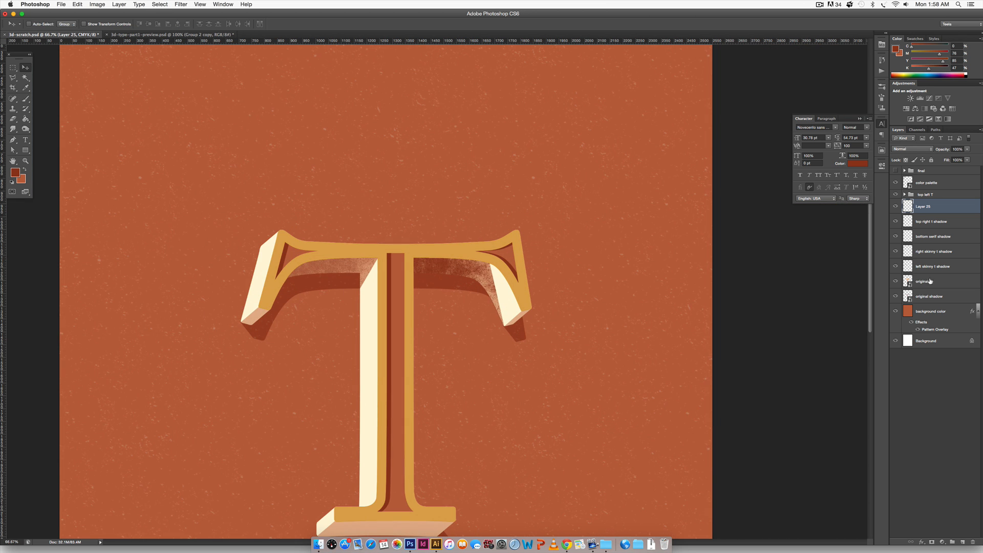
{"action": "left_click", "coordinate": [915, 151]}
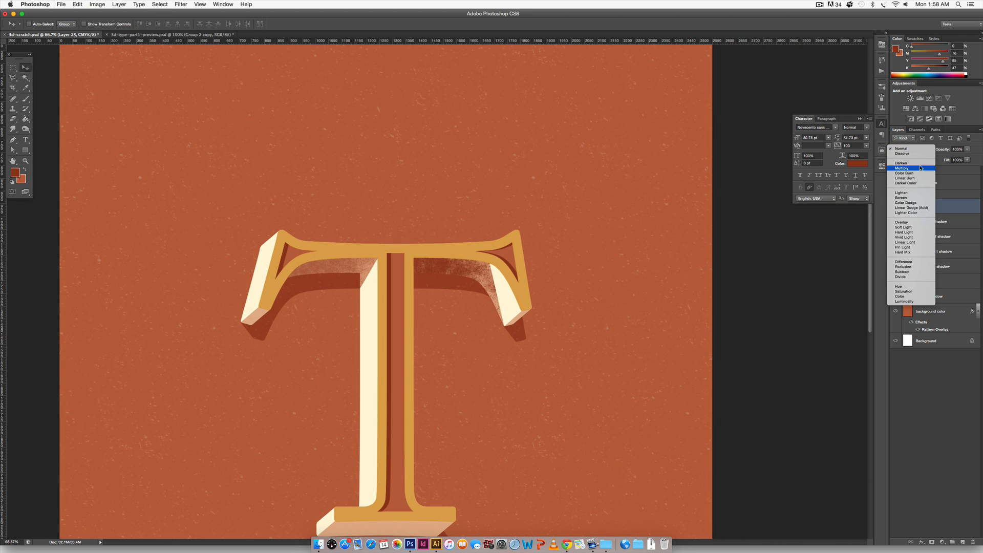
{"action": "left_click", "coordinate": [921, 168]}
{"action": "left_click", "coordinate": [957, 149]}
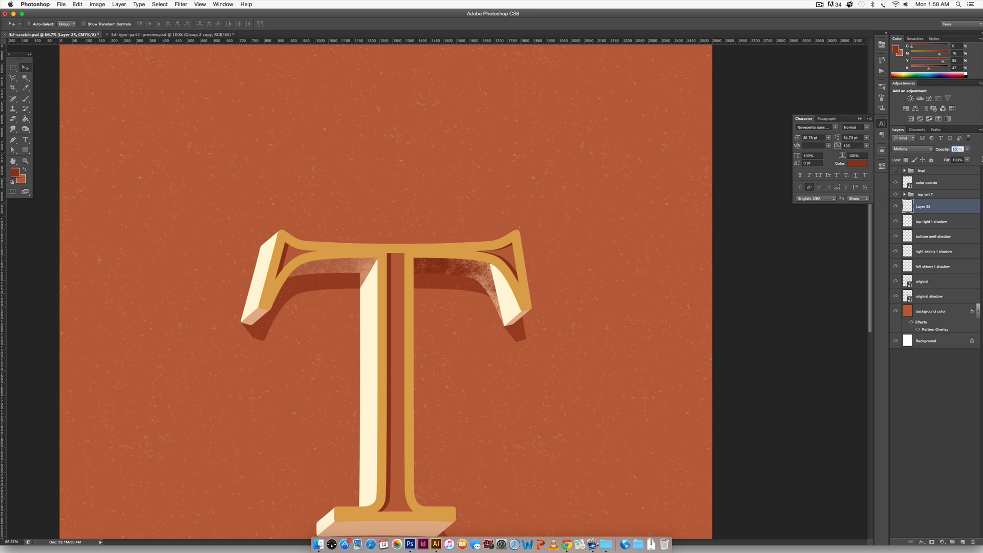
{"action": "type", "text": "50"}
{"action": "key", "text": "Return"}
Step: Toggle the top right and top left T shadow layers off and on to compare the undersides with grain alone
{"action": "key", "text": "super+minus"}
{"action": "key", "text": "super+minus"}
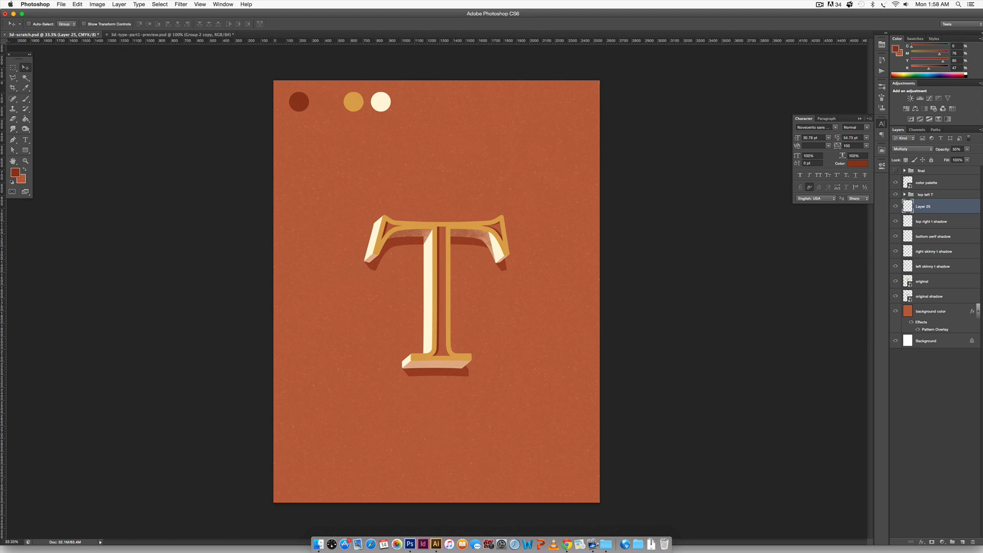
{"action": "left_click", "coordinate": [895, 222]}
{"action": "left_click", "coordinate": [905, 195]}
{"action": "left_click", "coordinate": [895, 222]}
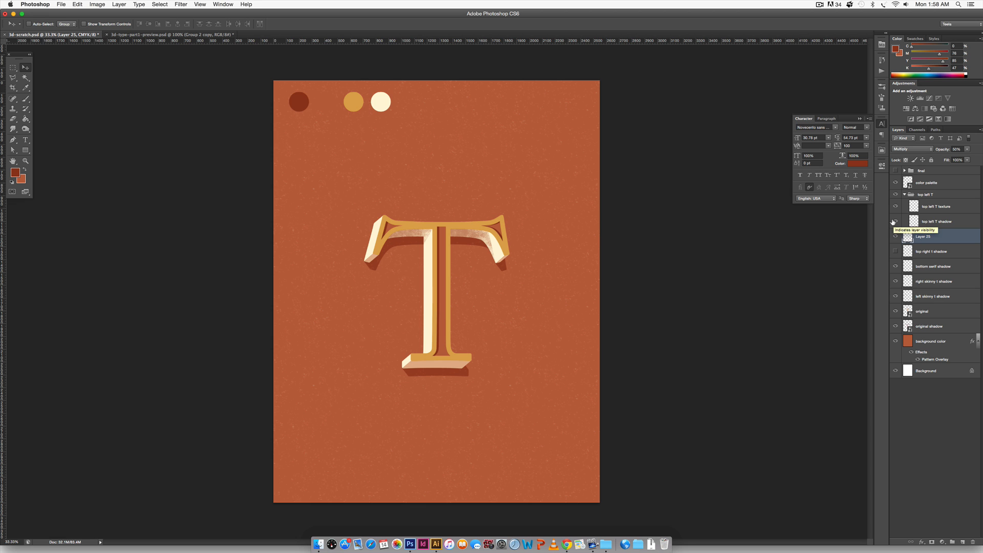
{"action": "left_click", "coordinate": [896, 221]}
{"action": "left_click", "coordinate": [895, 251]}
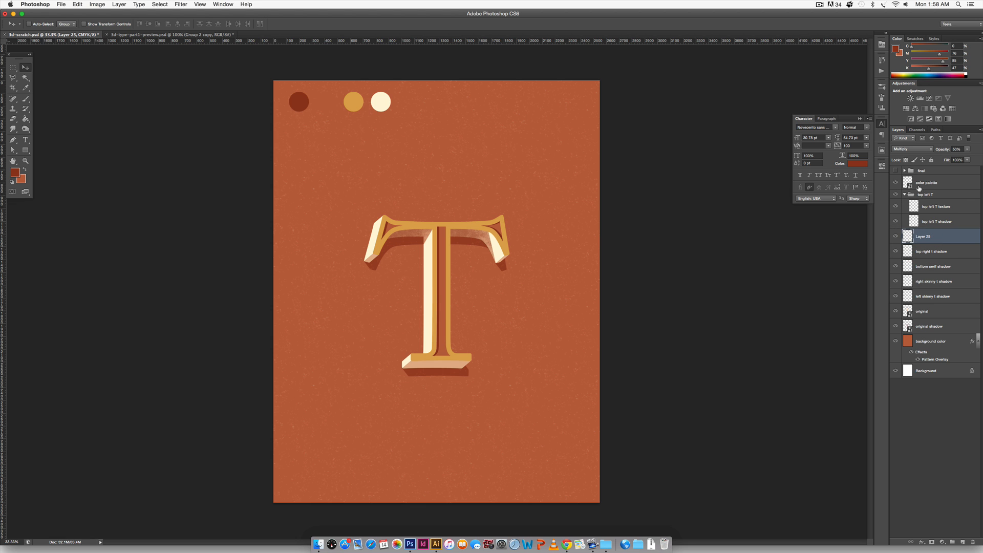
{"action": "left_click", "coordinate": [904, 195]}
Step: Rename the right underside's grain layer as "top right t texture"
{"action": "key", "text": "super+equal"}
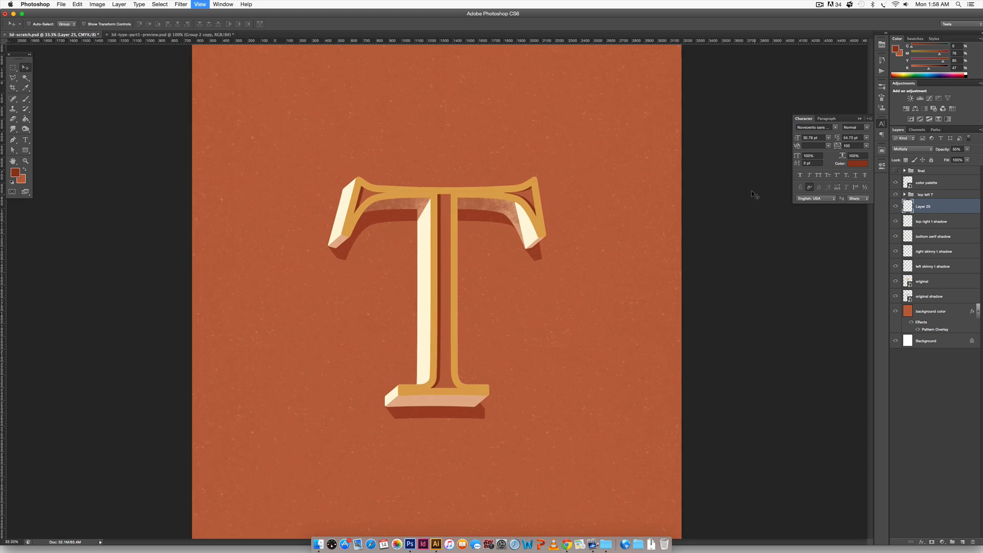
{"action": "key", "text": "super+equal"}
{"action": "key", "text": "super+minus"}
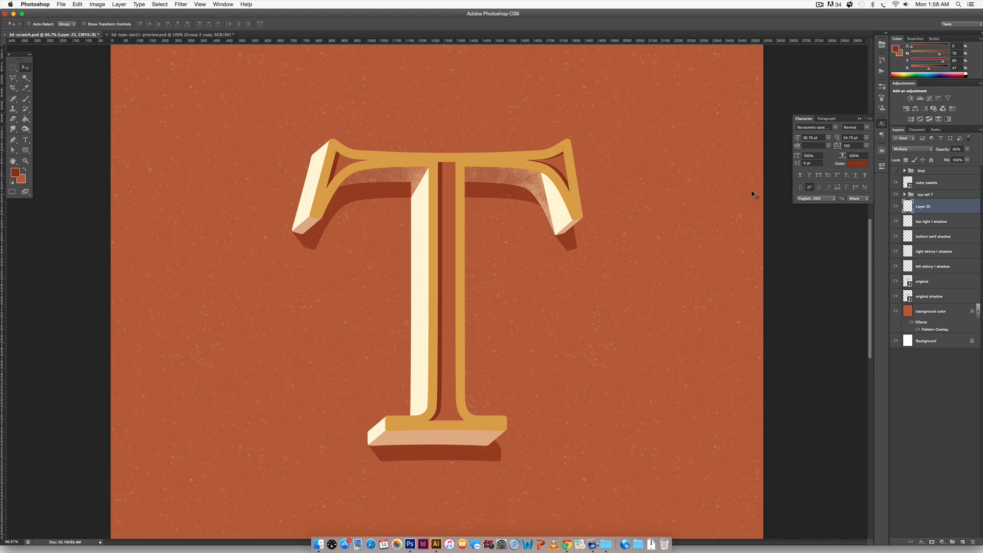
{"action": "double_click", "coordinate": [932, 207]}
{"action": "type", "text": "top right t texture"}
{"action": "key", "text": "Return"}
Step: Group the top right t texture and shadow layers and name the group "top right T"
{"action": "left_click", "coordinate": [955, 221], "text": "shift"}
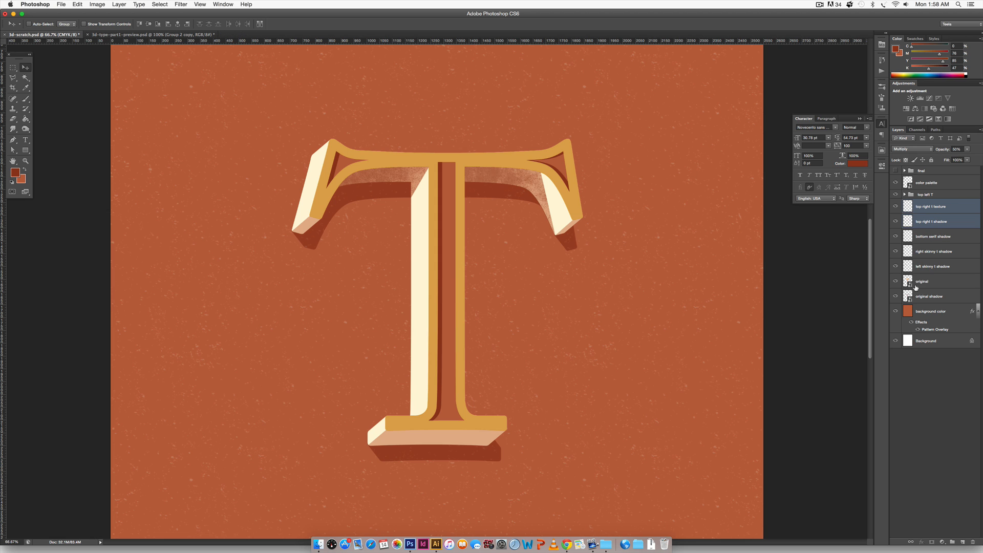
{"action": "key", "text": "super+g"}
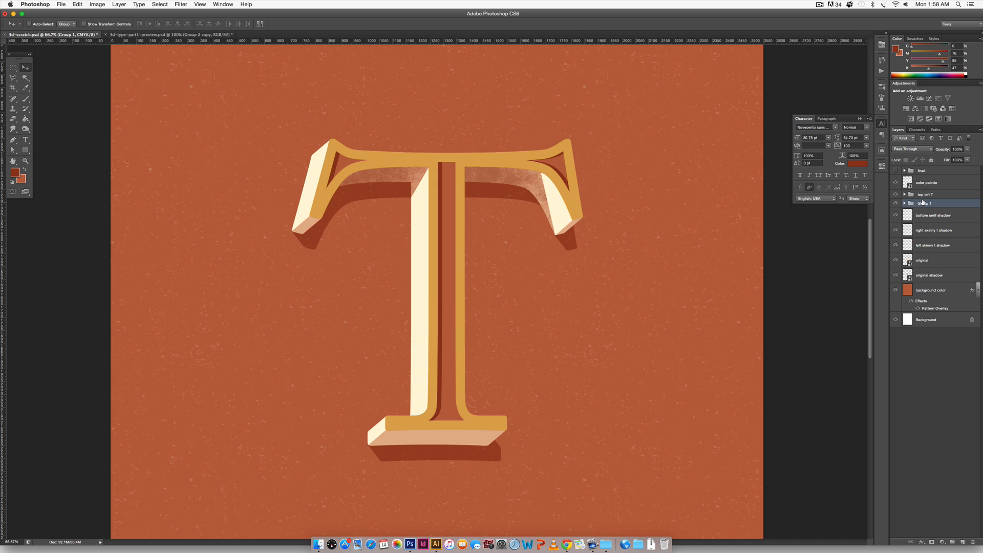
{"action": "double_click", "coordinate": [944, 205]}
{"action": "type", "text": "top right T"}
{"action": "key", "text": "Return"}
Step: Load the bottom serif shadow layer's outline as a selection and add a new layer above it
{"action": "left_click", "coordinate": [933, 216]}
{"action": "left_click", "coordinate": [908, 215], "text": "ctrl"}
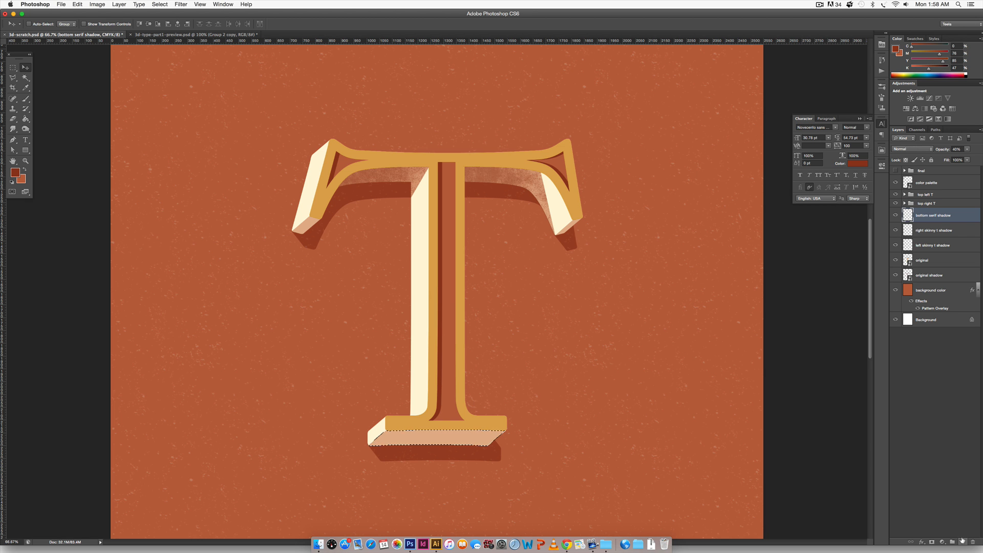
{"action": "key", "text": "ctrl+shift+alt+n"}
Step: Brush dark red grain over the selected bottom serif underside, densest along its lower edge, and deselect it
{"action": "scroll", "coordinate": [491, 311], "scroll_direction": "up", "scroll_amount": 3}
{"action": "key", "text": "b"}
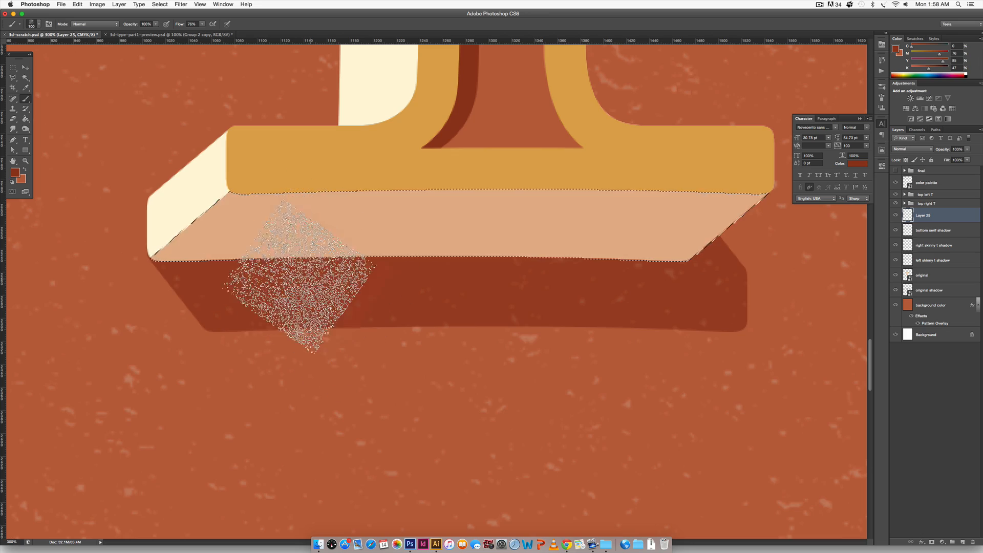
{"action": "mouse_move", "coordinate": [296, 274]}
{"action": "left_mouse_down"}
{"action": "mouse_move", "coordinate": [654, 274]}
{"action": "mouse_move", "coordinate": [669, 217]}
{"action": "mouse_move", "coordinate": [212, 214]}
{"action": "mouse_move", "coordinate": [233, 305]}
{"action": "mouse_move", "coordinate": [365, 278]}
{"action": "mouse_move", "coordinate": [272, 263]}
{"action": "mouse_move", "coordinate": [614, 256]}
{"action": "mouse_move", "coordinate": [429, 244]}
{"action": "mouse_move", "coordinate": [647, 296]}
{"action": "mouse_move", "coordinate": [708, 248]}
{"action": "mouse_move", "coordinate": [608, 256]}
{"action": "mouse_move", "coordinate": [737, 255]}
{"action": "mouse_move", "coordinate": [653, 277]}
{"action": "mouse_move", "coordinate": [494, 275]}
{"action": "mouse_move", "coordinate": [319, 236]}
{"action": "mouse_move", "coordinate": [441, 250]}
{"action": "mouse_move", "coordinate": [682, 252]}
{"action": "mouse_move", "coordinate": [182, 278]}
{"action": "mouse_move", "coordinate": [440, 247]}
{"action": "mouse_move", "coordinate": [734, 242]}
{"action": "mouse_move", "coordinate": [564, 192]}
{"action": "mouse_move", "coordinate": [417, 212]}
{"action": "mouse_move", "coordinate": [387, 197]}
{"action": "mouse_move", "coordinate": [621, 187]}
{"action": "mouse_move", "coordinate": [632, 220]}
{"action": "left_mouse_up"}
{"action": "key", "text": "bracketleft"}
{"action": "key", "text": "bracketleft"}
{"action": "key", "text": "bracketleft"}
{"action": "key", "text": "super+minus"}
{"action": "key", "text": "super+minus"}
{"action": "key", "text": "super+minus"}
{"action": "key", "text": "super+minus"}
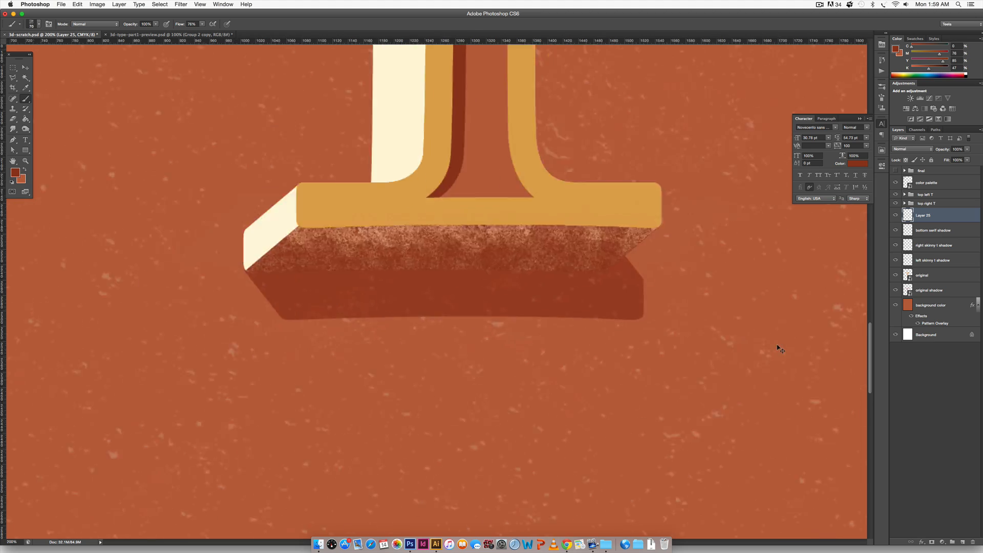
{"action": "key", "text": "super+d"}
Step: Set the bottom serif grain layer to Multiply at 50% opacity and rename it "bottom serif texture"
{"action": "key", "text": "v"}
{"action": "left_click", "coordinate": [917, 150]}
{"action": "left_click", "coordinate": [902, 168]}
{"action": "key", "text": "5"}
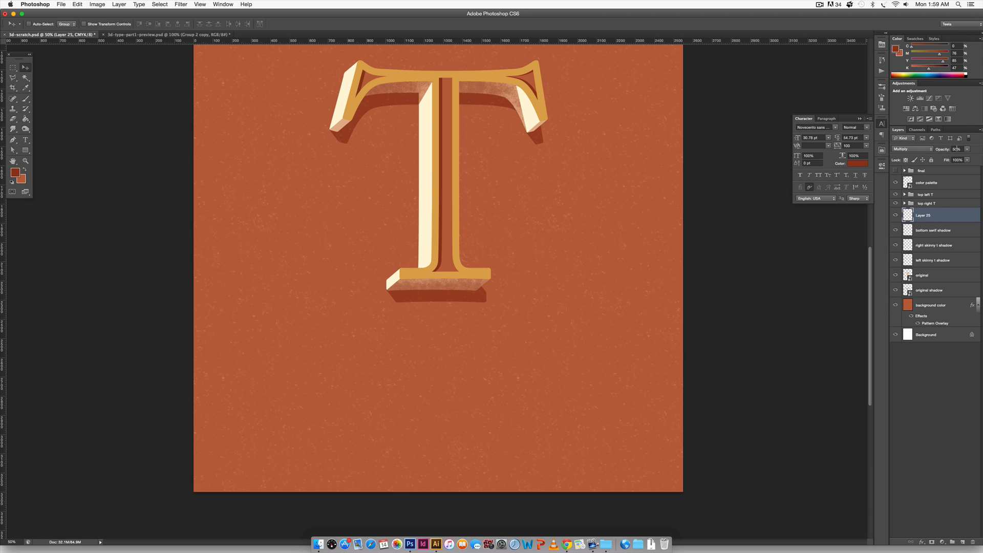
{"action": "double_click", "coordinate": [924, 215]}
{"action": "type", "text": "bottom serif"}
{"action": "key", "text": "Return"}
Step: Group the bottom serif texture and shadow layers and name the group "bottom serif"
{"action": "left_click", "coordinate": [957, 230], "text": "shift"}
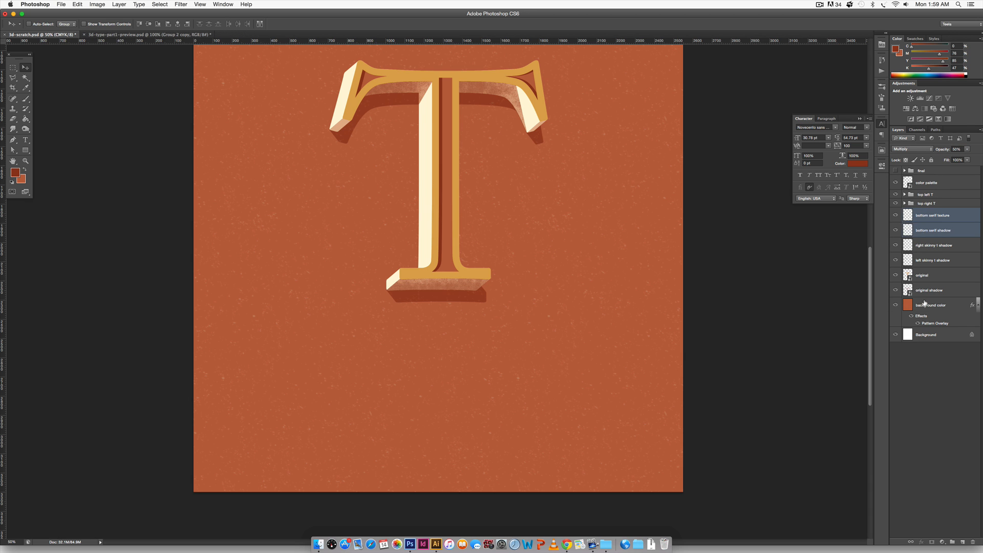
{"action": "key", "text": "super+g"}
{"action": "double_click", "coordinate": [927, 212]}
{"action": "type", "text": "bottom serif"}
{"action": "key", "text": "Return"}
Step: On a new layer, brush dark red grain inside the right skinny t shadow's outline and deselect it
{"action": "left_click", "coordinate": [916, 224]}
{"action": "left_click", "coordinate": [963, 541]}
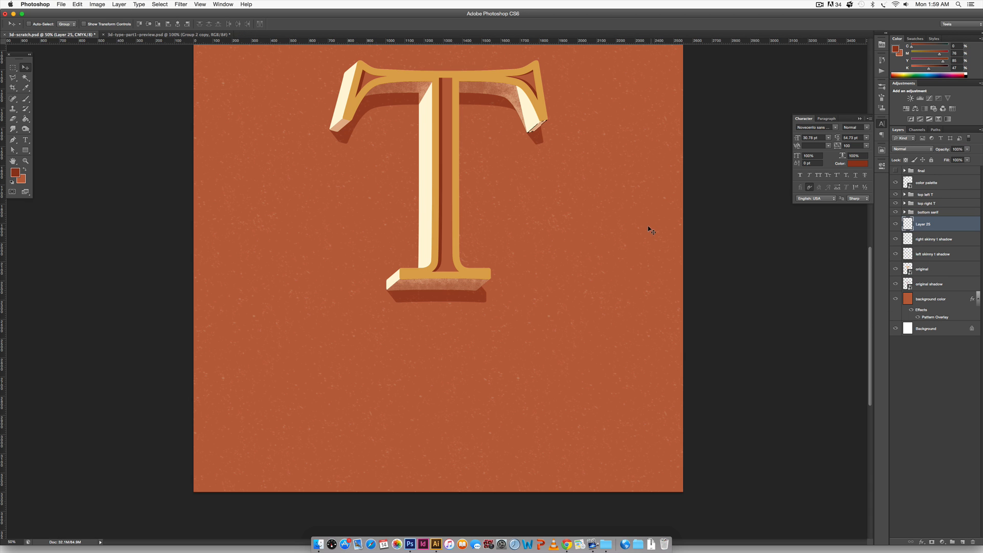
{"action": "key", "text": "super+plus"}
{"action": "key", "text": "super+plus"}
{"action": "key", "text": "super+plus"}
{"action": "key", "text": "super+plus"}
{"action": "left_click_drag", "start_coordinate": [628, 185], "coordinate": [485, 374]}
{"action": "left_click_drag", "start_coordinate": [785, 119], "coordinate": [592, 340]}
{"action": "key", "text": "b"}
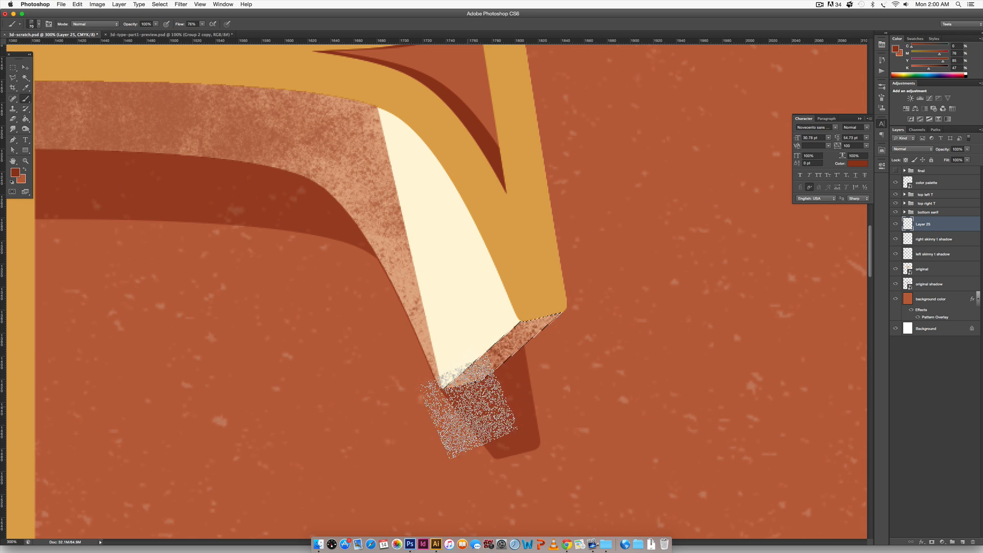
{"action": "key", "text": "super+d"}
Step: Set the right skinny face's grain layer to Multiply at 50% opacity
{"action": "key", "text": "super+minus"}
{"action": "key", "text": "super+minus"}
{"action": "key", "text": "super+minus"}
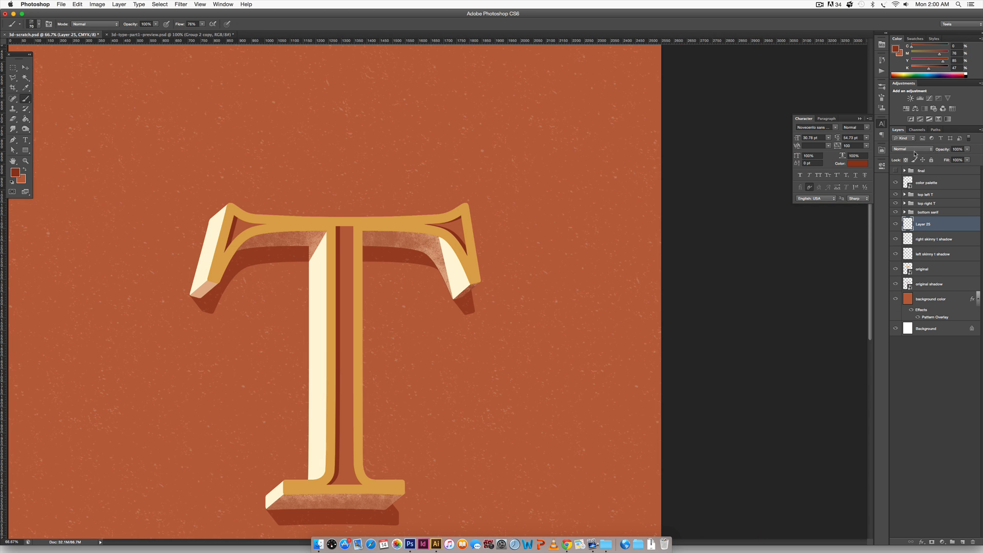
{"action": "left_click", "coordinate": [914, 149]}
{"action": "left_click", "coordinate": [907, 170]}
{"action": "double_click", "coordinate": [957, 149]}
{"action": "type", "text": "50"}
{"action": "key", "text": "Return"}
Step: Rename the grain layer "right skinny texture" and group it with right skinny t shadow as "right skinny"
{"action": "double_click", "coordinate": [926, 223]}
{"action": "type", "text": "right skinny texture"}
{"action": "key", "text": "Return"}
{"action": "left_click", "coordinate": [953, 238], "text": "shift"}
{"action": "key", "text": "super+g"}
{"action": "double_click", "coordinate": [926, 221]}
{"action": "type", "text": "right skinny"}
{"action": "key", "text": "Return"}
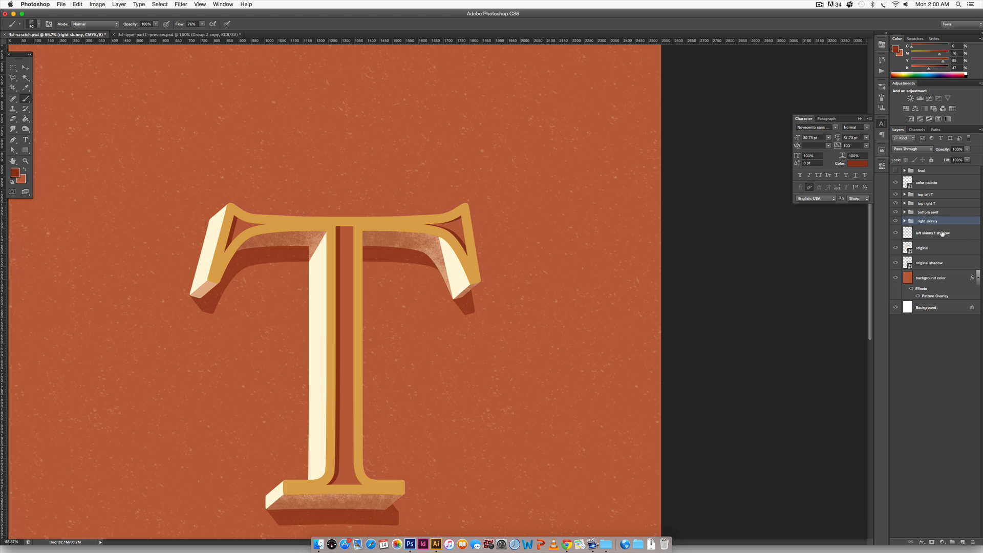
Step: On a new layer, brush dark red grain inside the left skinny t shadow's outline and deselect it
{"action": "left_click", "coordinate": [932, 233]}
{"action": "key", "text": "super+plus"}
{"action": "key", "text": "super+plus"}
{"action": "key", "text": "super+plus"}
{"action": "left_click_drag", "start_coordinate": [393, 314], "coordinate": [664, 243]}
{"action": "key", "text": "w"}
{"action": "left_click", "coordinate": [391, 293]}
{"action": "left_click", "coordinate": [963, 542]}
{"action": "key", "text": "b"}
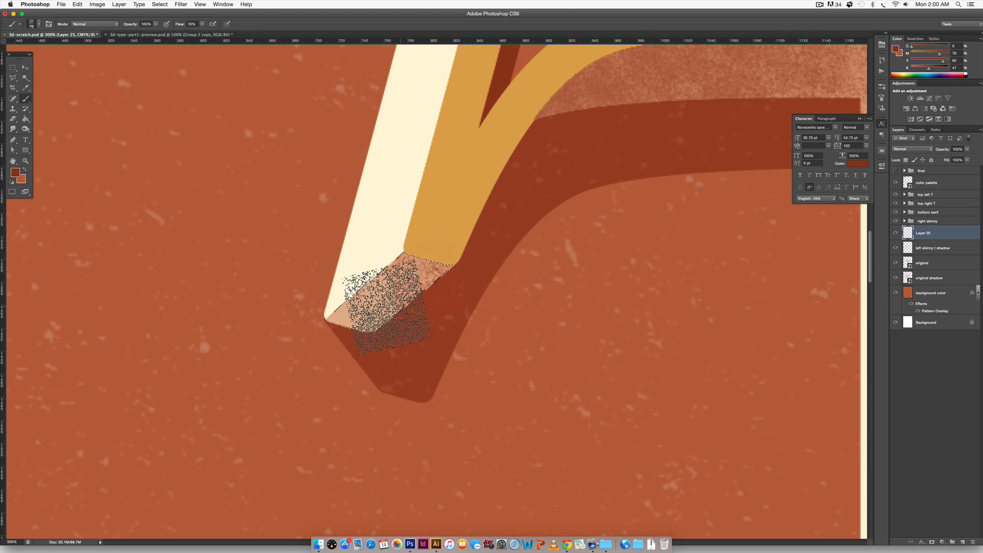
{"action": "mouse_move", "coordinate": [398, 299]}
{"action": "left_mouse_down"}
{"action": "mouse_move", "coordinate": [459, 281]}
{"action": "mouse_move", "coordinate": [307, 307]}
{"action": "left_mouse_up"}
{"action": "key", "text": "super+d"}
Step: Set the left skinny face's grain layer to Multiply at 50% opacity
{"action": "key", "text": "super+minus"}
{"action": "key", "text": "super+minus"}
{"action": "key", "text": "super+minus"}
{"action": "key", "text": "v"}
{"action": "left_click", "coordinate": [912, 149]}
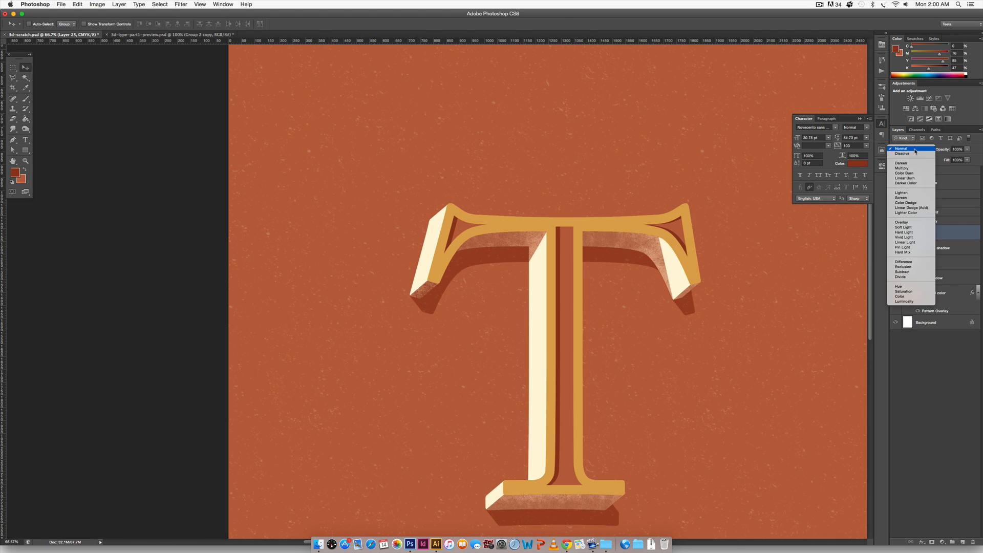
{"action": "left_click", "coordinate": [906, 169]}
{"action": "key", "text": "5"}
Step: Rename the grain layer "left skinny texture" and group it with left skinny t shadow as "left skinny"
{"action": "double_click", "coordinate": [924, 233]}
{"action": "type", "text": "left skinny texture"}
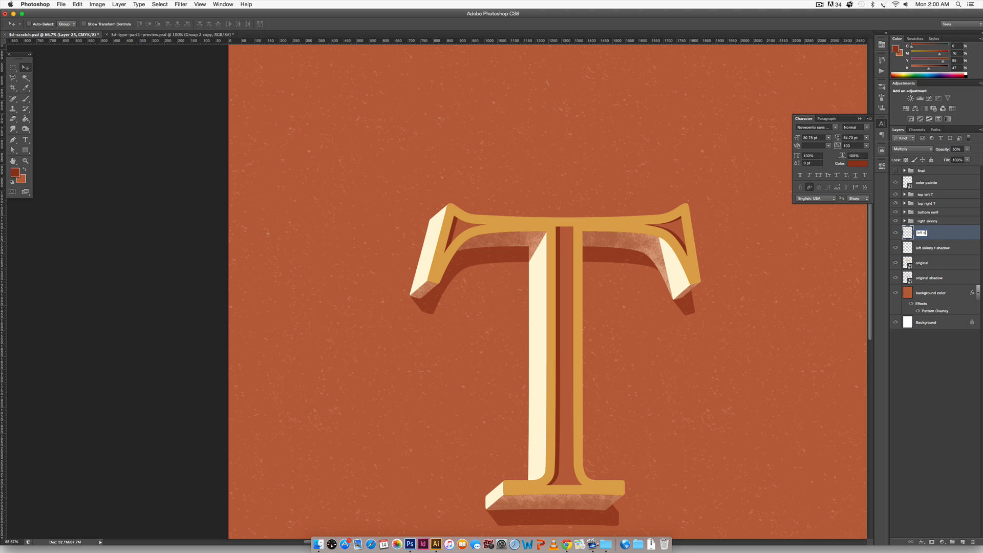
{"action": "key", "text": "Return"}
{"action": "left_click", "coordinate": [970, 249], "text": "shift"}
{"action": "key", "text": "super+g"}
{"action": "double_click", "coordinate": [926, 230]}
{"action": "type", "text": "left skinny"}
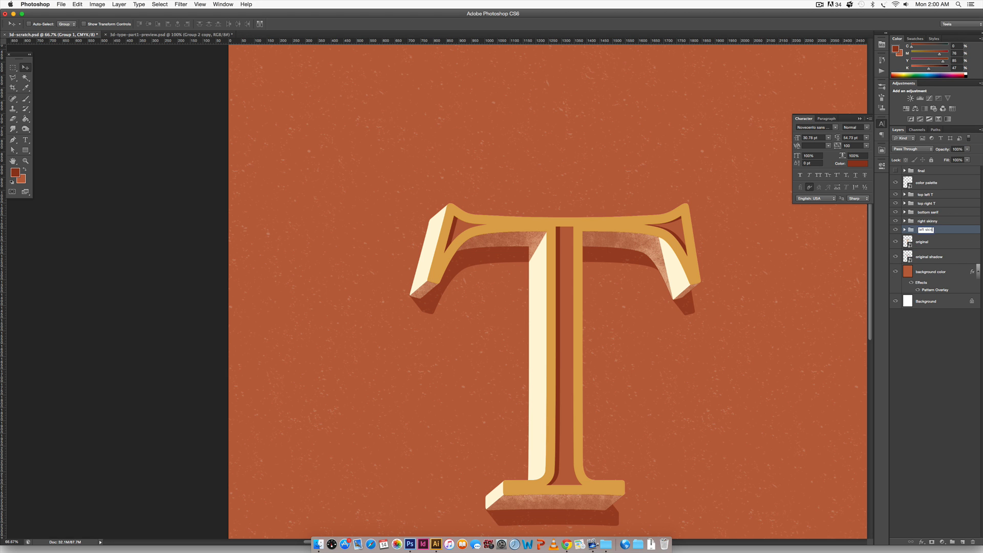
{"action": "key", "text": "Return"}
Step: On the original layer, select the dark red inner shadow strips of the stem and both serifs with the Magic Wand
{"action": "left_click_drag", "start_coordinate": [720, 355], "coordinate": [647, 333]}
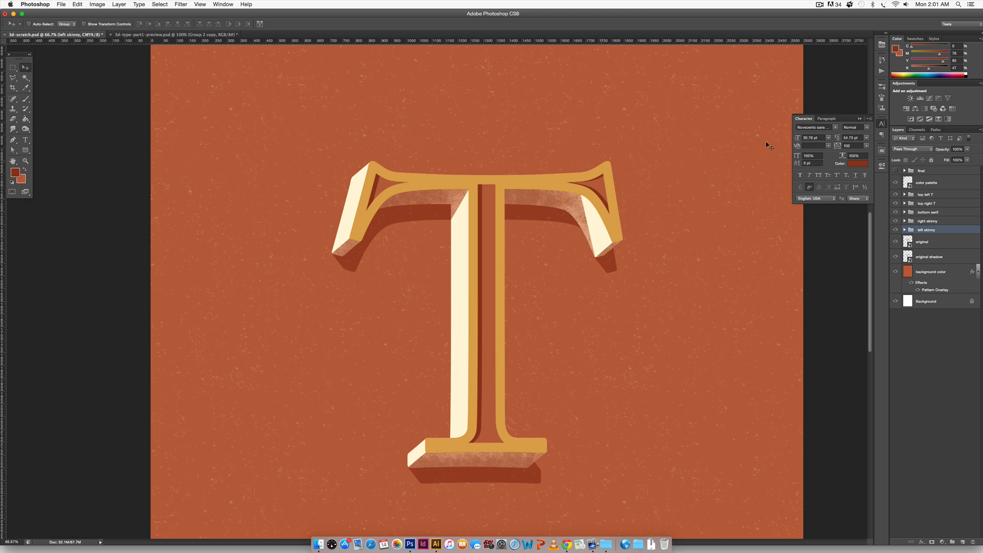
{"action": "left_click", "coordinate": [931, 242]}
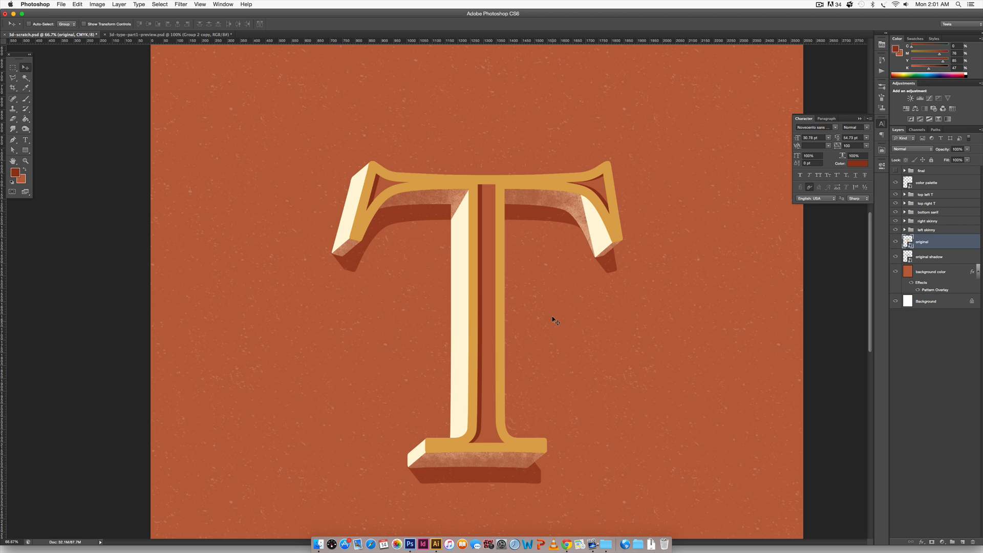
{"action": "key", "text": "w"}
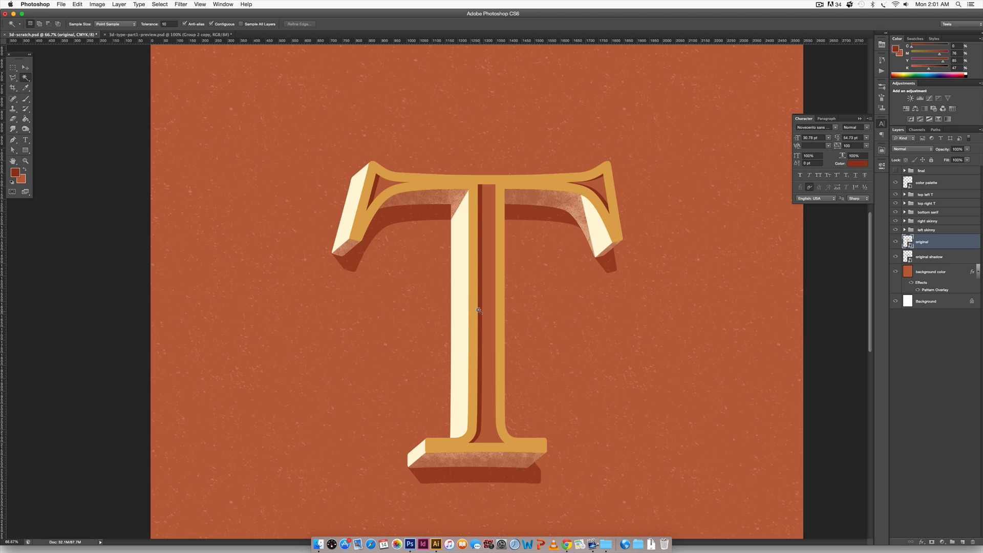
{"action": "left_click", "coordinate": [478, 310]}
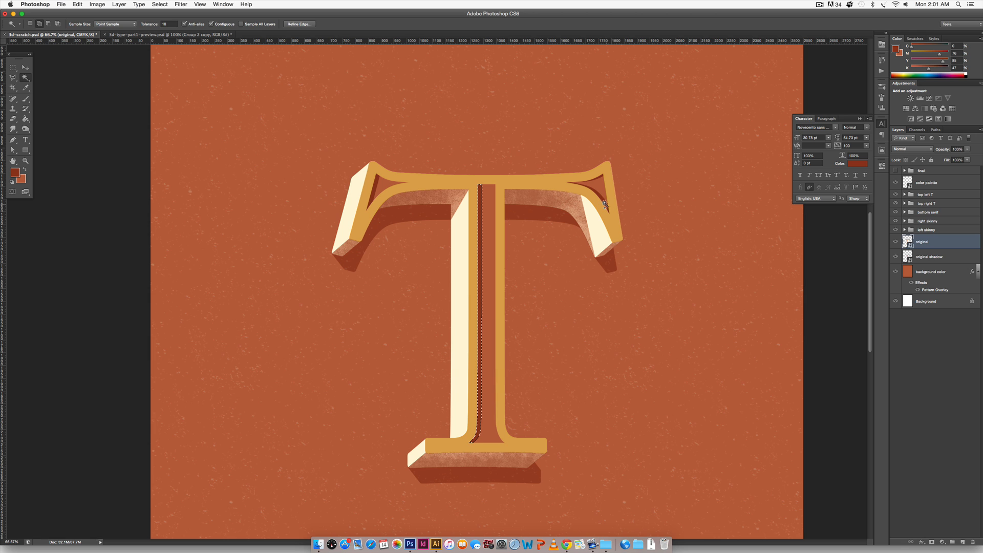
{"action": "left_click", "coordinate": [601, 176], "text": "shift"}
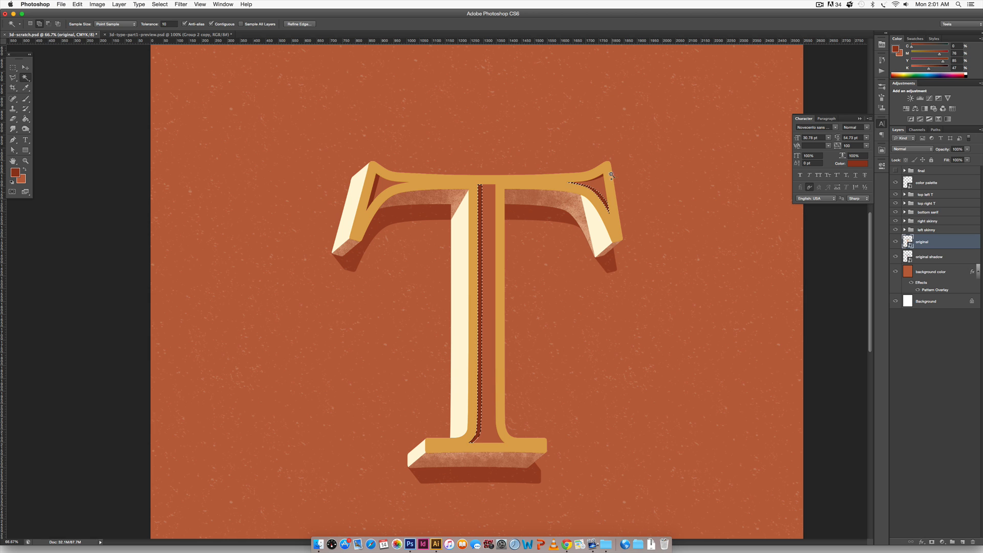
{"action": "left_click", "coordinate": [374, 188], "text": "shift"}
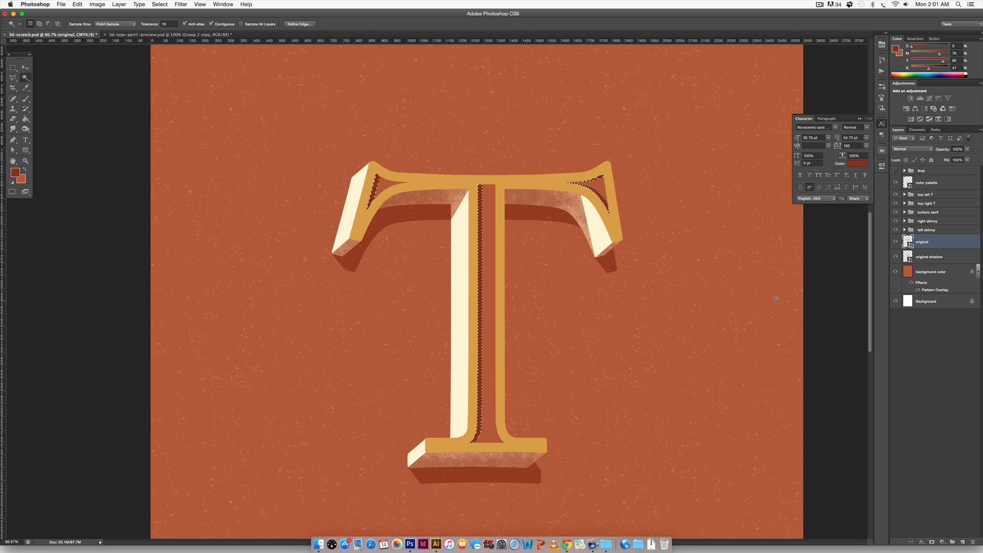
Step: On a new layer above original, brush light orange-red grain over the selected strip inside the T's left serif
{"action": "left_click", "coordinate": [963, 542]}
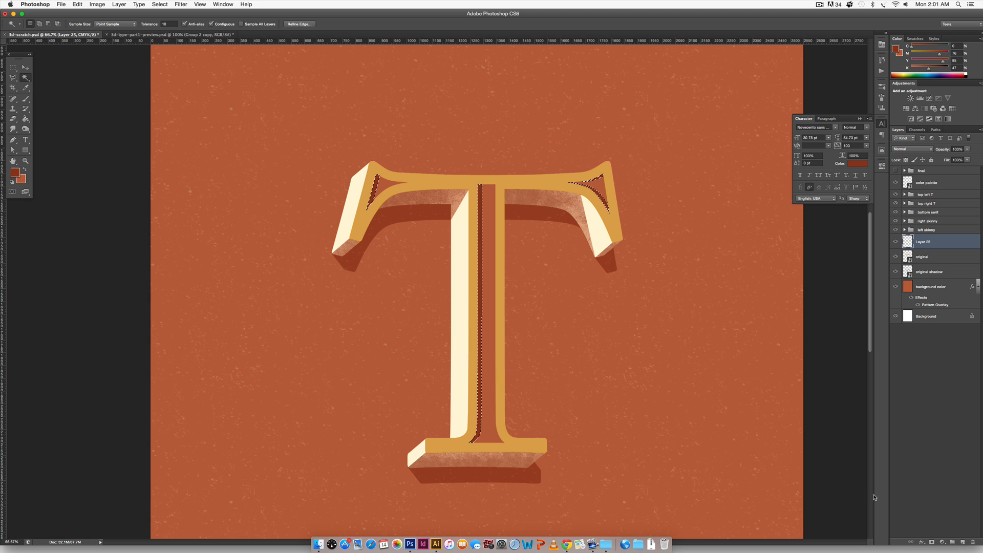
{"action": "left_click", "coordinate": [26, 171]}
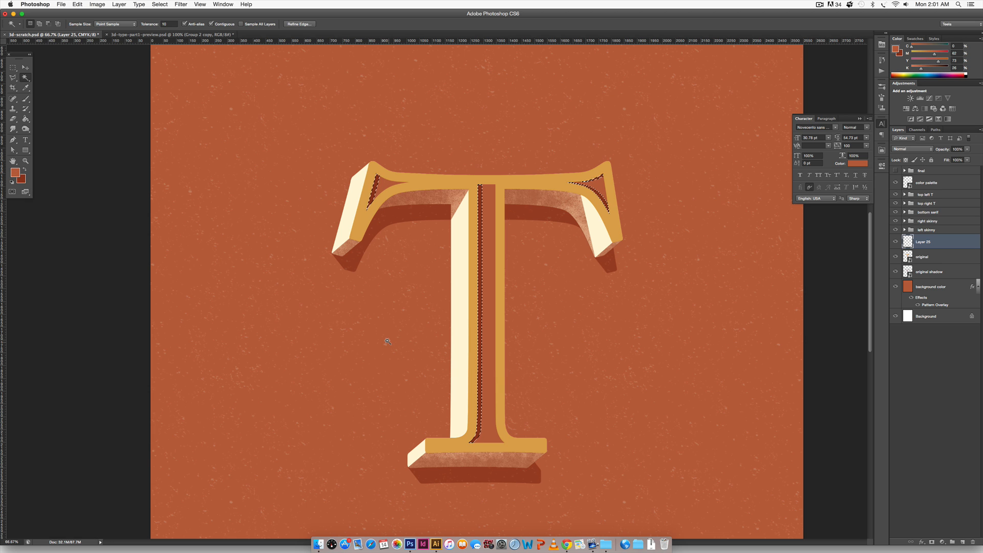
{"action": "key", "text": "b"}
{"action": "mouse_move", "coordinate": [392, 187]}
{"action": "left_mouse_down"}
{"action": "mouse_move", "coordinate": [401, 171]}
{"action": "mouse_move", "coordinate": [396, 185]}
{"action": "left_mouse_up"}
{"action": "key", "text": "ctrl+plus"}
{"action": "key", "text": "ctrl+plus"}
{"action": "key", "text": "ctrl+plus"}
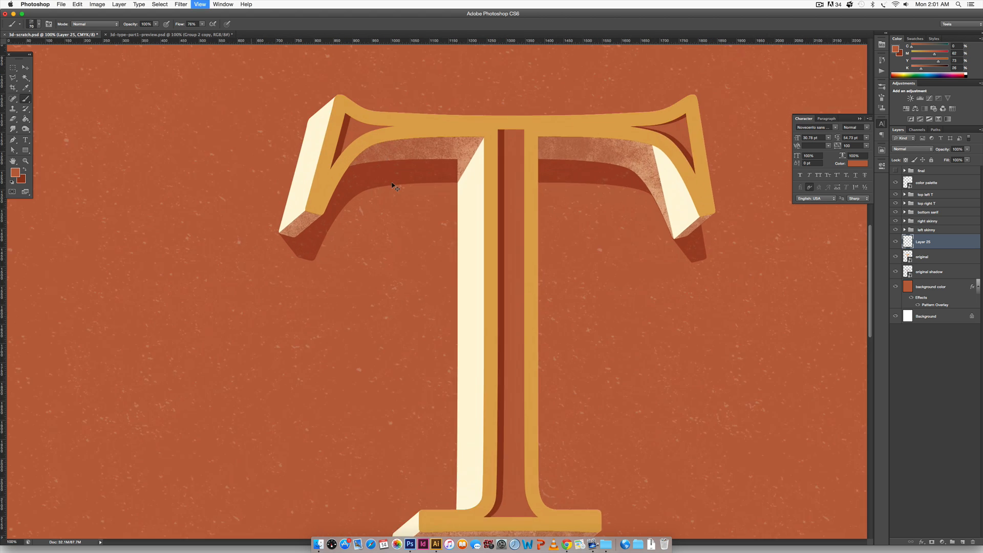
{"action": "scroll", "coordinate": [380, 169], "scroll_direction": "up", "scroll_amount": 10}
{"action": "scroll", "coordinate": [379, 169], "scroll_direction": "left", "scroll_amount": 6}
{"action": "scroll", "coordinate": [456, 351], "scroll_direction": "down", "scroll_amount": 1}
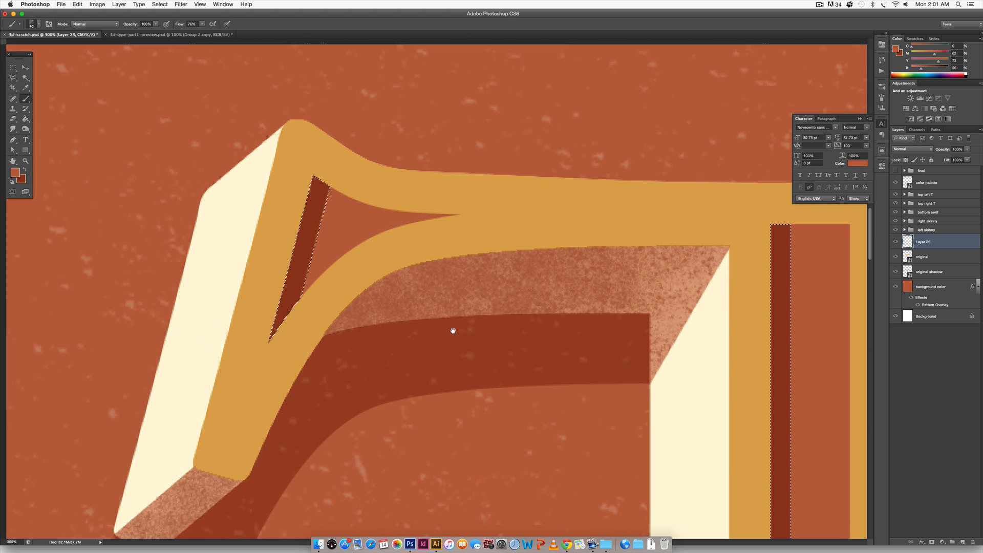
{"action": "mouse_move", "coordinate": [334, 205]}
{"action": "left_mouse_down"}
{"action": "mouse_move", "coordinate": [297, 253]}
{"action": "mouse_move", "coordinate": [307, 281]}
{"action": "mouse_move", "coordinate": [307, 164]}
{"action": "left_mouse_up"}
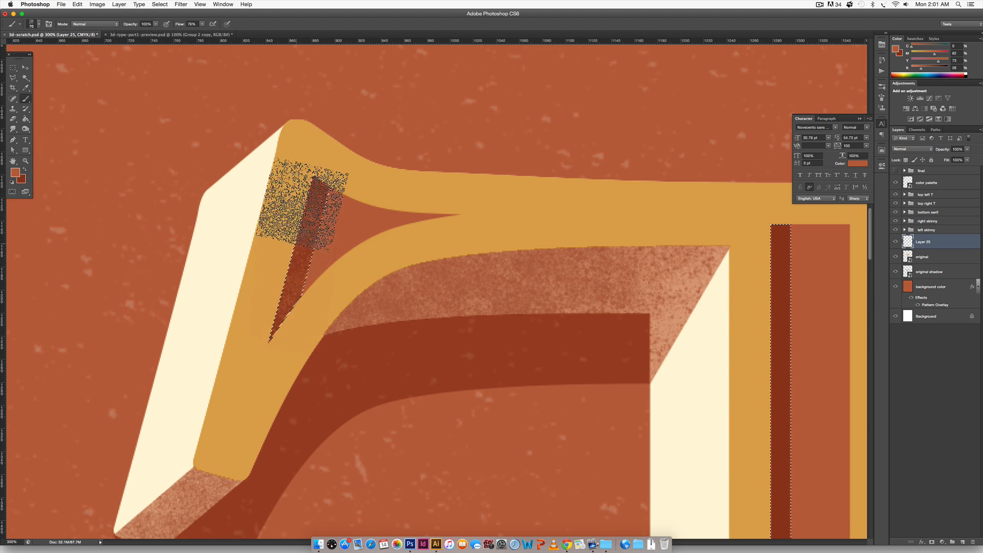
Step: Brush the same orange-red grain over the selected strips in the right serif and the stem, and deselect them
{"action": "mouse_move", "coordinate": [802, 397]}
{"action": "left_mouse_down"}
{"action": "mouse_move", "coordinate": [457, 340]}
{"action": "mouse_move", "coordinate": [215, 347]}
{"action": "left_mouse_up"}
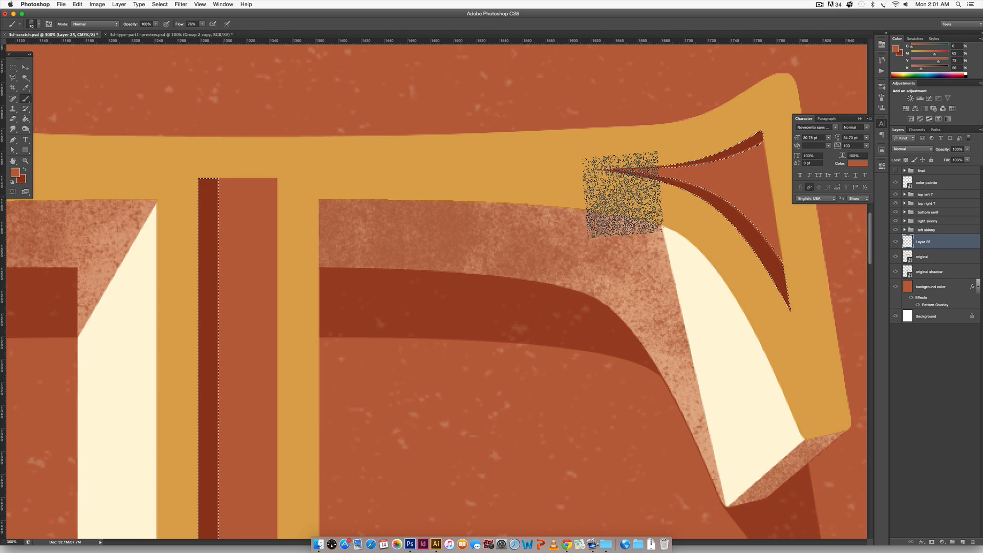
{"action": "mouse_move", "coordinate": [614, 200]}
{"action": "left_mouse_down"}
{"action": "mouse_move", "coordinate": [713, 229]}
{"action": "mouse_move", "coordinate": [776, 296]}
{"action": "mouse_move", "coordinate": [762, 246]}
{"action": "mouse_move", "coordinate": [616, 200]}
{"action": "mouse_move", "coordinate": [715, 138]}
{"action": "mouse_move", "coordinate": [695, 139]}
{"action": "mouse_move", "coordinate": [743, 127]}
{"action": "mouse_move", "coordinate": [647, 136]}
{"action": "left_mouse_up"}
{"action": "left_click_drag", "start_coordinate": [444, 388], "coordinate": [641, 342]}
{"action": "mouse_move", "coordinate": [433, 105]}
{"action": "left_mouse_down"}
{"action": "mouse_move", "coordinate": [437, 225]}
{"action": "mouse_move", "coordinate": [465, 314]}
{"action": "left_mouse_up"}
{"action": "key", "text": "super+minus"}
{"action": "key", "text": "super+minus"}
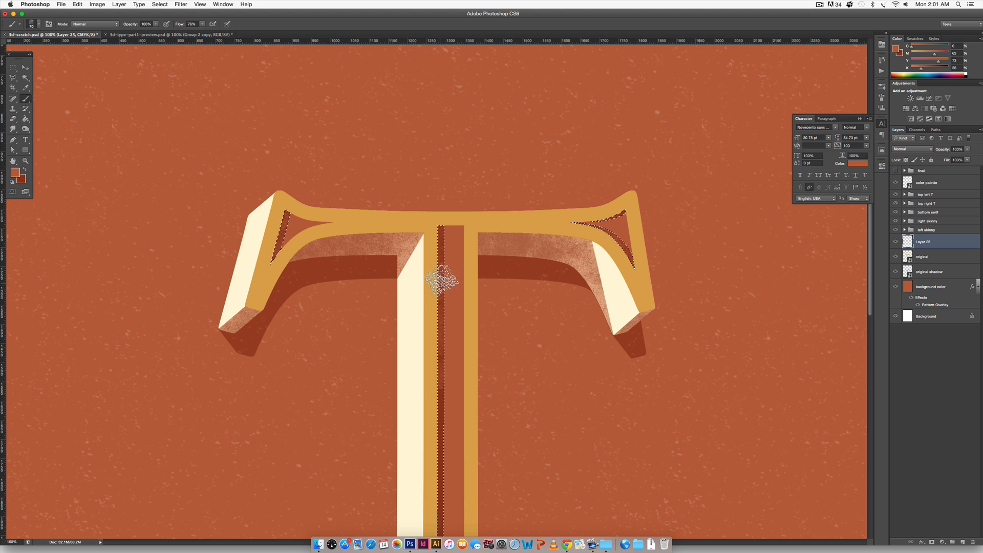
{"action": "scroll", "coordinate": [450, 415], "scroll_direction": "down", "scroll_amount": 5}
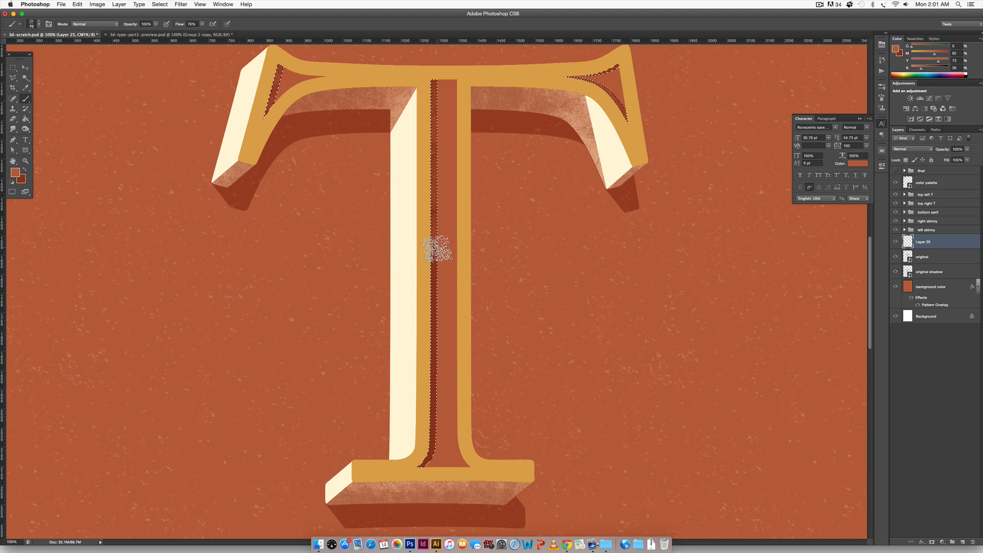
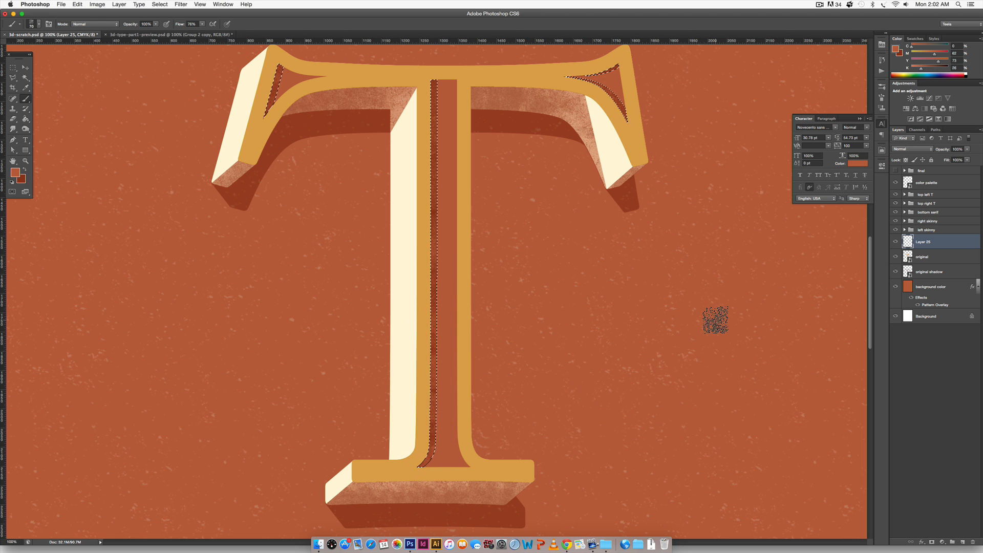
{"action": "key", "text": "super+d"}
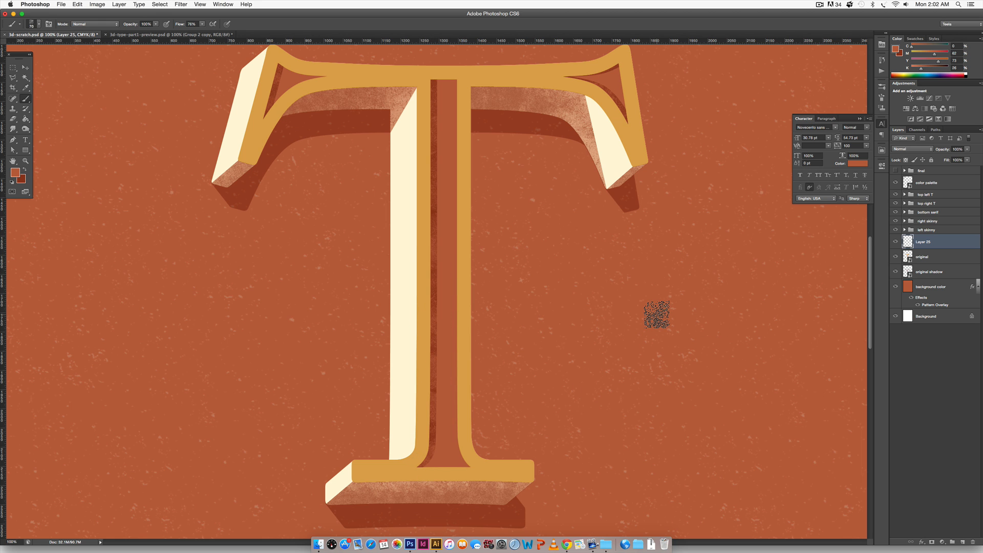
Step: Rename the new grain layer "inside T texture"
{"action": "key", "text": "super+minus"}
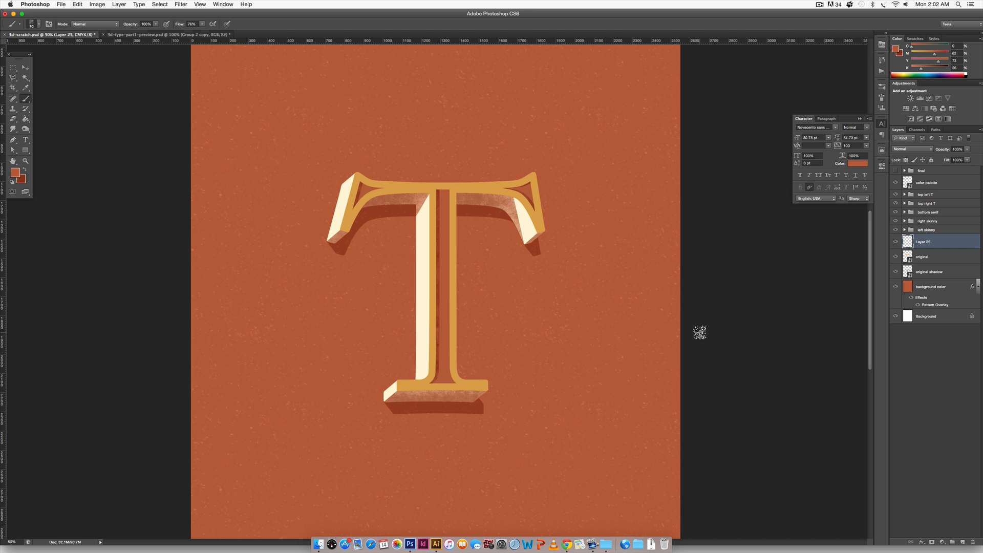
{"action": "key", "text": "super+minus"}
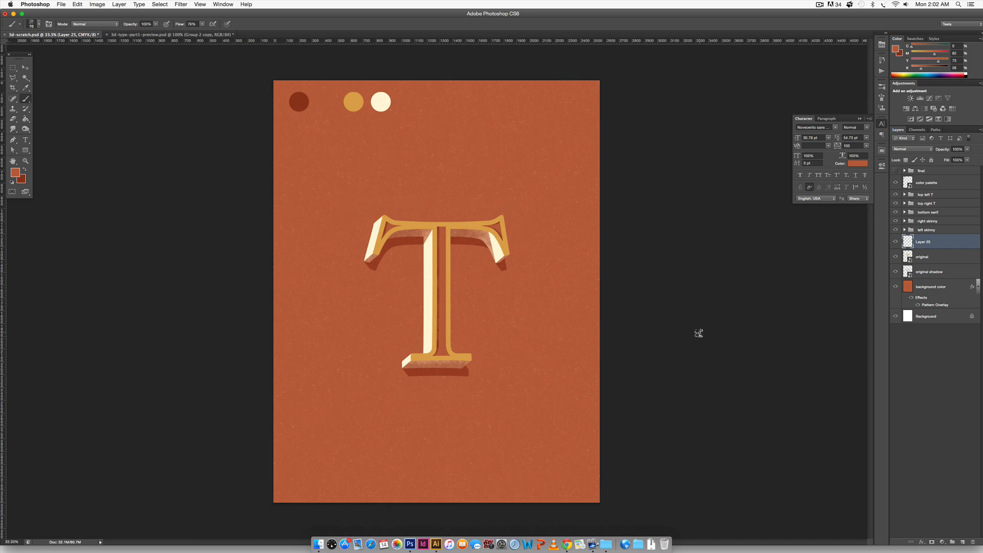
{"action": "key", "text": "v"}
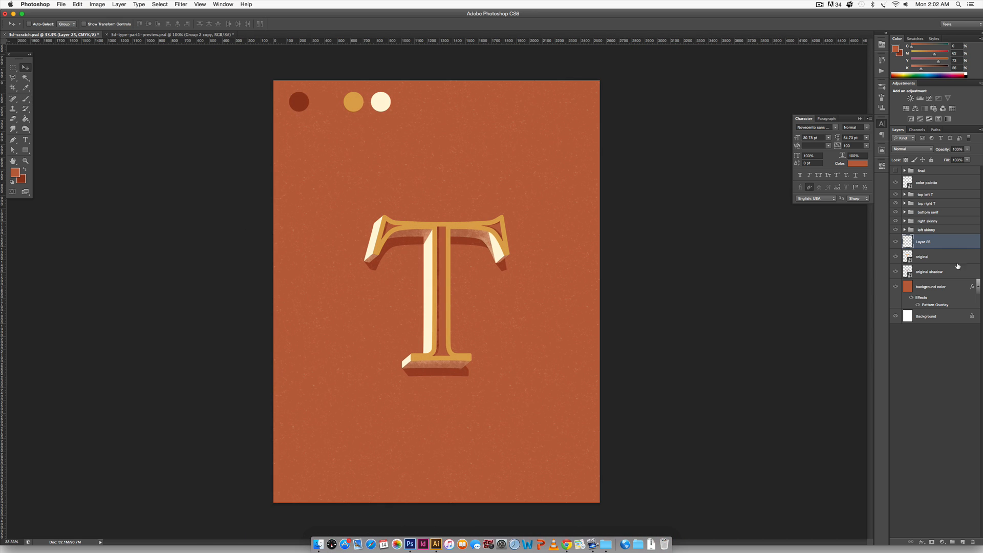
{"action": "double_click", "coordinate": [923, 244]}
{"action": "type", "text": "inside T texture"}
{"action": "key", "text": "Return"}
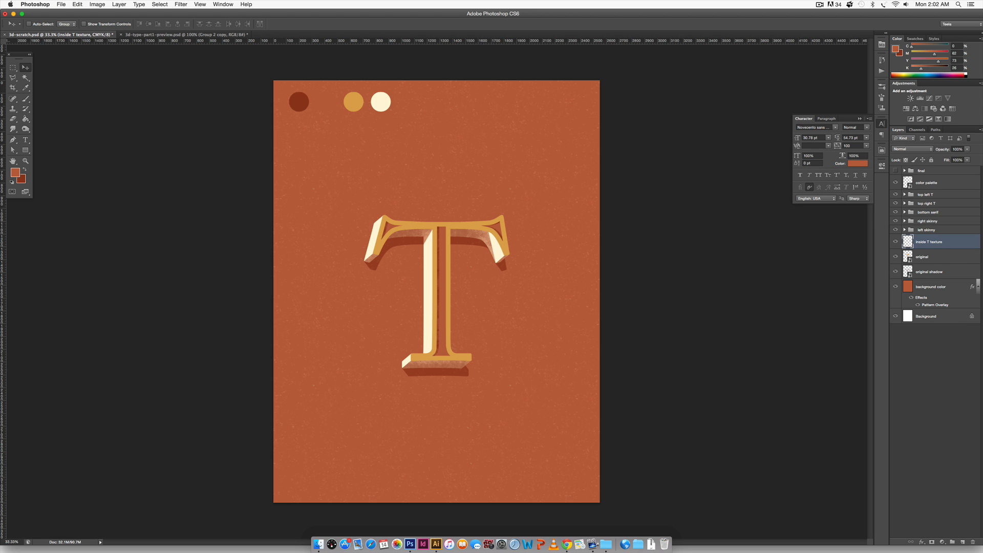
Step: Briefly show the final group to compare the artwork with it, and hide the color palette layer
{"action": "left_click", "coordinate": [896, 171]}
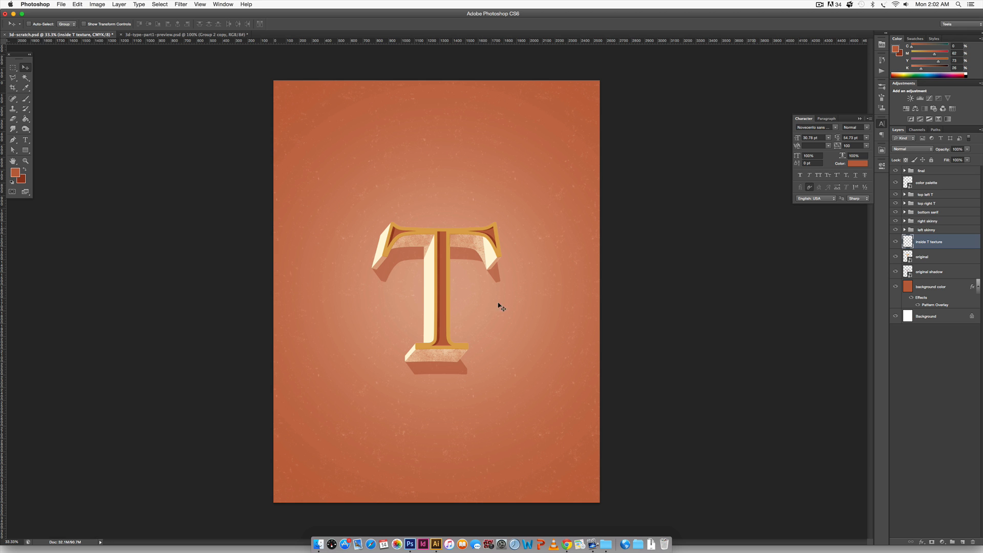
{"action": "left_click", "coordinate": [895, 171]}
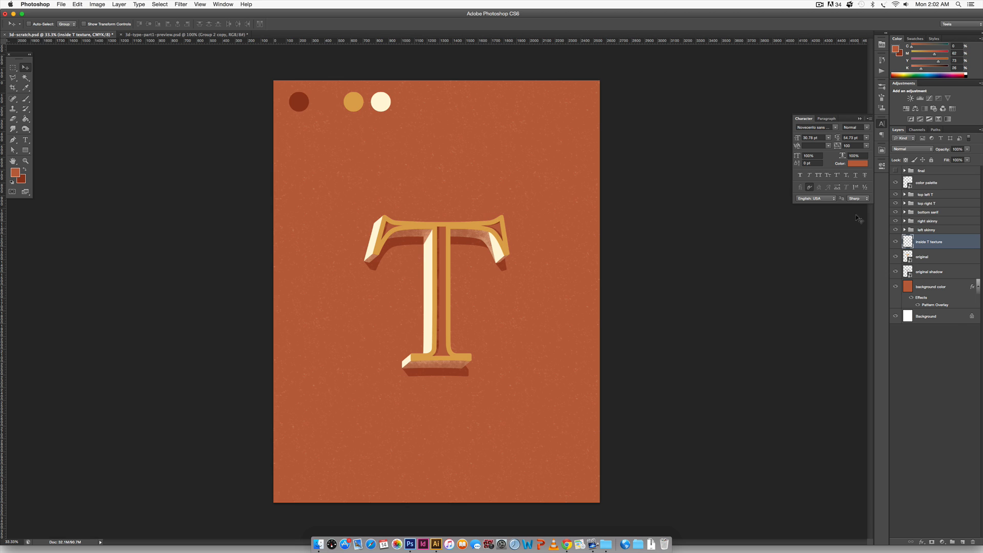
{"action": "left_click", "coordinate": [895, 182]}
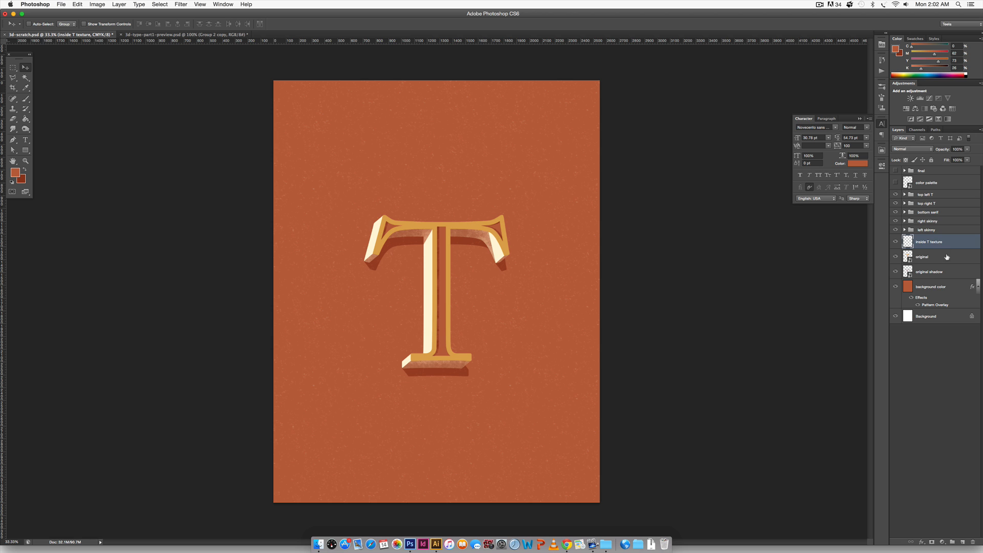
Step: Add a new layer directly above background color and set up a soft round brush with white as the foreground colour
{"action": "left_click", "coordinate": [899, 287]}
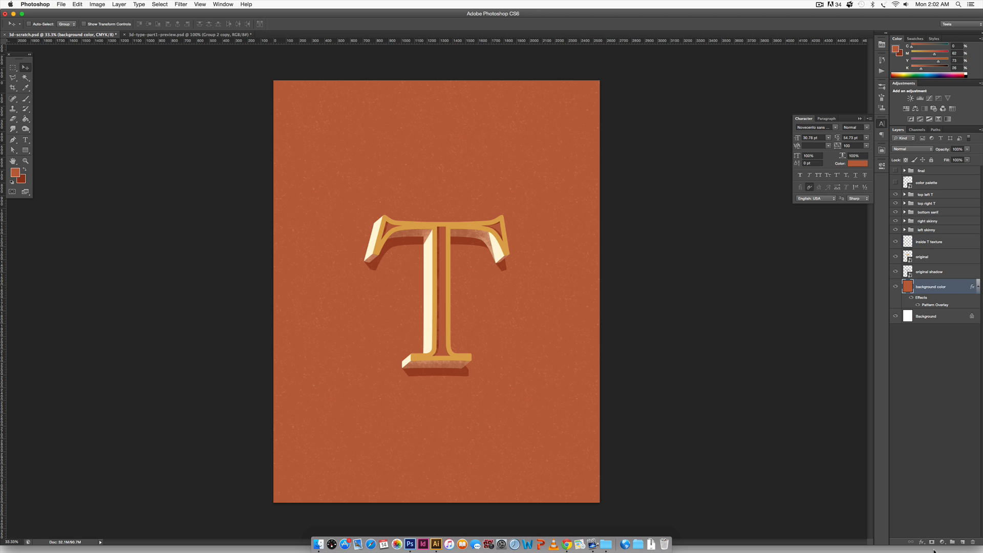
{"action": "left_click", "coordinate": [963, 542]}
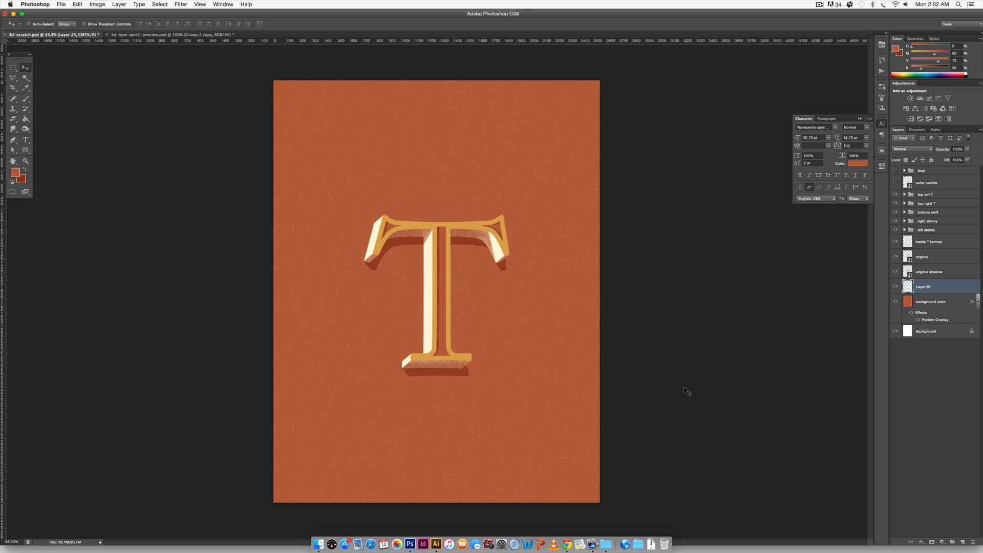
{"action": "key", "text": "b"}
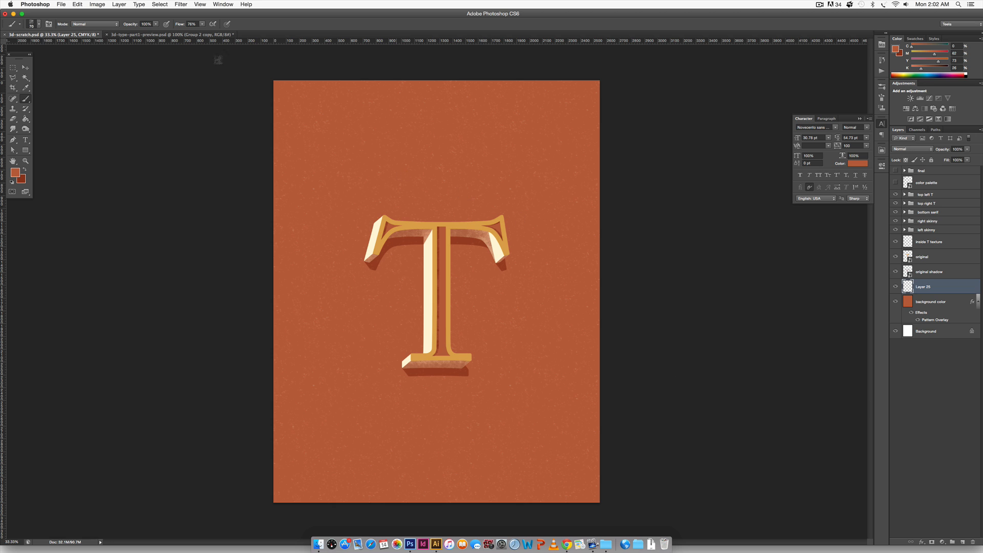
{"action": "left_click", "coordinate": [39, 24]}
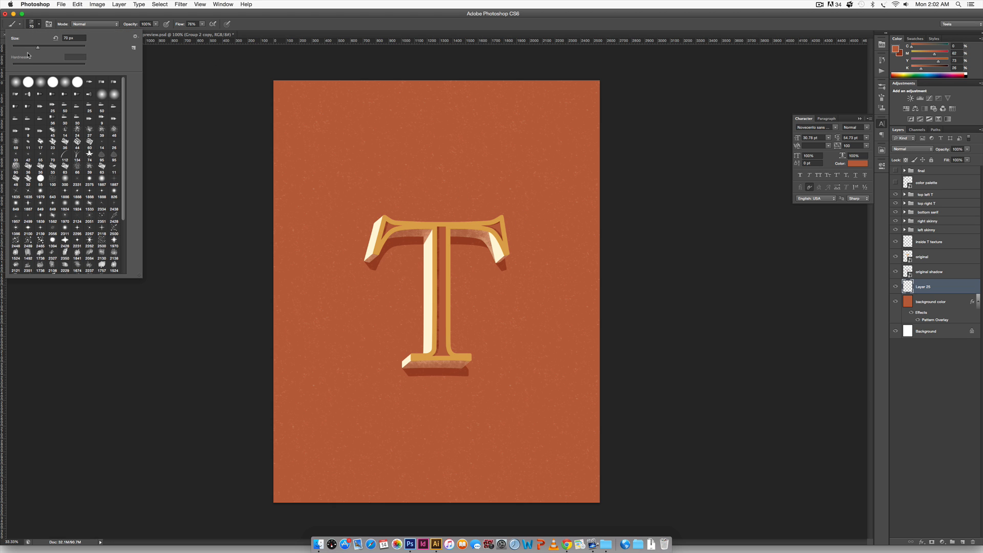
{"action": "left_click", "coordinate": [15, 82]}
{"action": "left_click", "coordinate": [368, 42]}
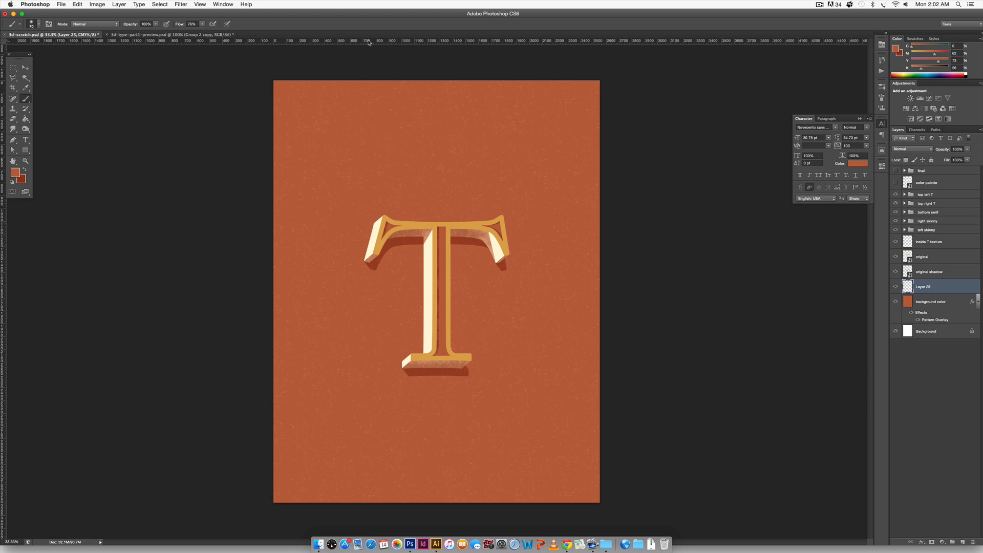
{"action": "left_click", "coordinate": [12, 183]}
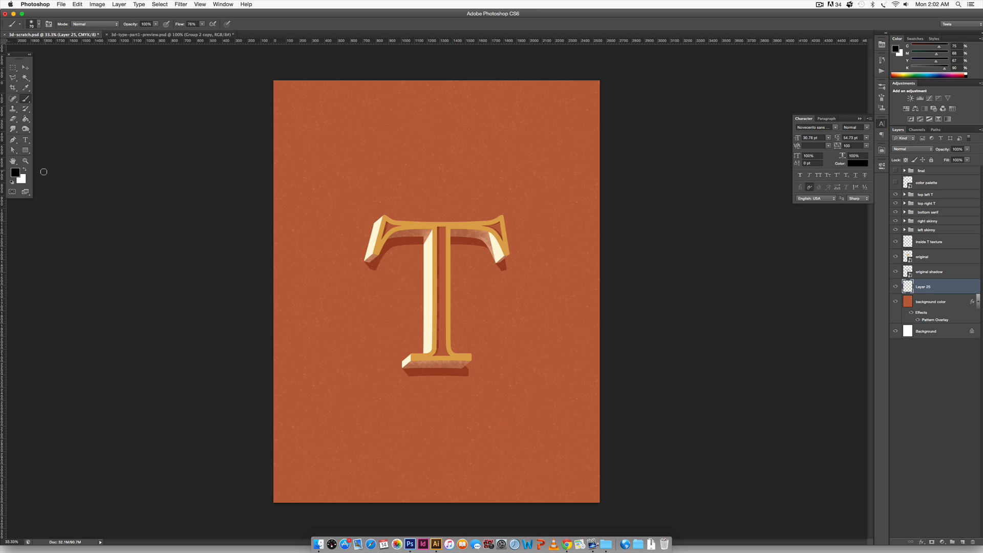
{"action": "key", "text": "x"}
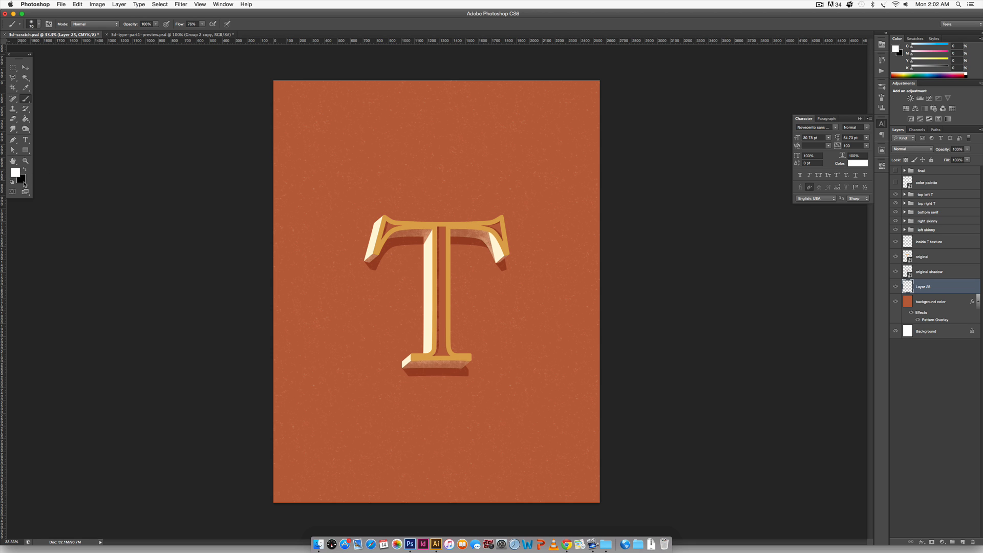
{"action": "left_click", "coordinate": [24, 171]}
Step: Enlarge the soft brush greatly and stamp one white glow on the new layer behind the centre of the T
{"action": "key", "text": "bracketright"}
{"action": "key", "text": "bracketright"}
{"action": "key", "text": "bracketright"}
{"action": "key", "text": "bracketright"}
{"action": "key", "text": "bracketright"}
{"action": "key", "text": "bracketright"}
{"action": "key", "text": "bracketright"}
{"action": "key", "text": "bracketright"}
{"action": "key", "text": "bracketright"}
{"action": "key", "text": "bracketright"}
{"action": "key", "text": "bracketright"}
{"action": "key", "text": "bracketright"}
{"action": "key", "text": "bracketright"}
{"action": "key", "text": "bracketright"}
{"action": "key", "text": "bracketright"}
{"action": "key", "text": "bracketright"}
{"action": "key", "text": "bracketright"}
{"action": "key", "text": "bracketright"}
{"action": "key", "text": "bracketright"}
{"action": "key", "text": "bracketright"}
{"action": "key", "text": "bracketright"}
{"action": "key", "text": "bracketright"}
{"action": "key", "text": "bracketright"}
{"action": "key", "text": "bracketright"}
{"action": "key", "text": "bracketright"}
{"action": "key", "text": "bracketright"}
{"action": "left_click", "coordinate": [441, 289]}
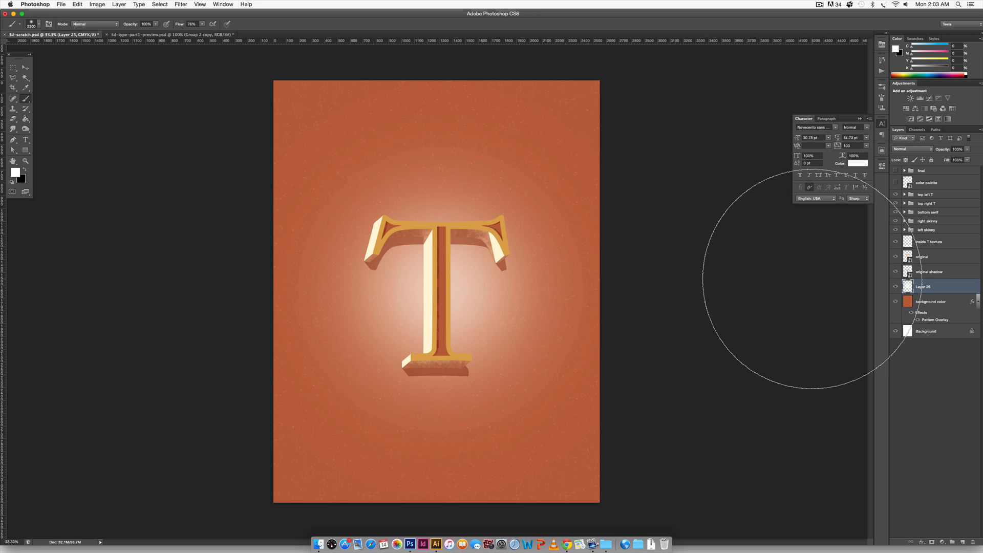
{"action": "key", "text": "super+minus"}
{"action": "key", "text": "super+minus"}
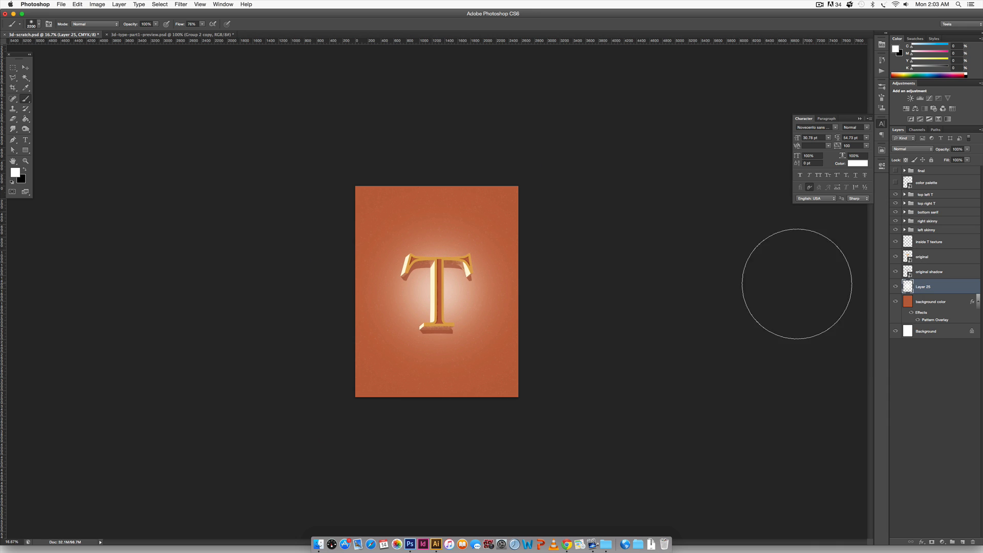
{"action": "key", "text": "v"}
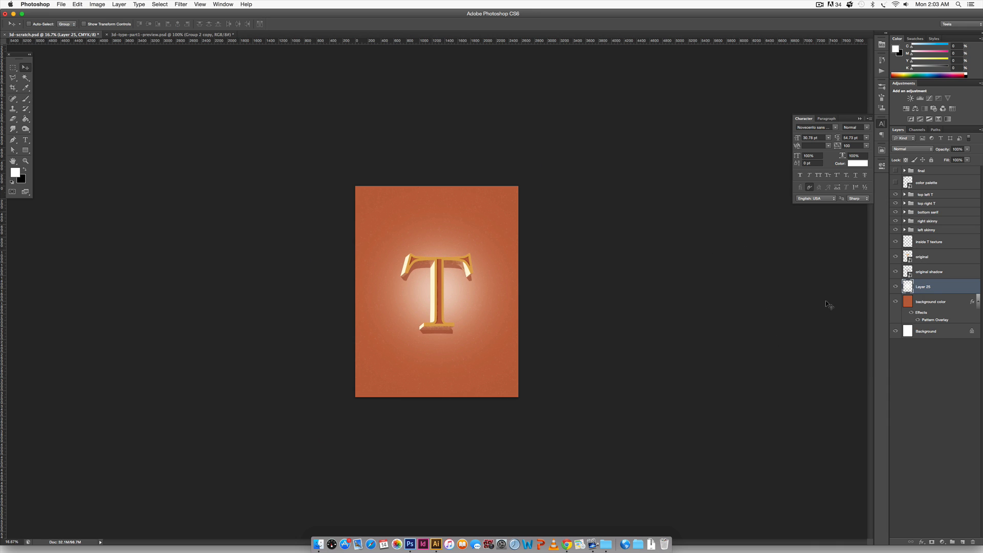
Step: Enlarge the white glow proportionally to about 124% and recentre it behind the T
{"action": "key", "text": "super+t"}
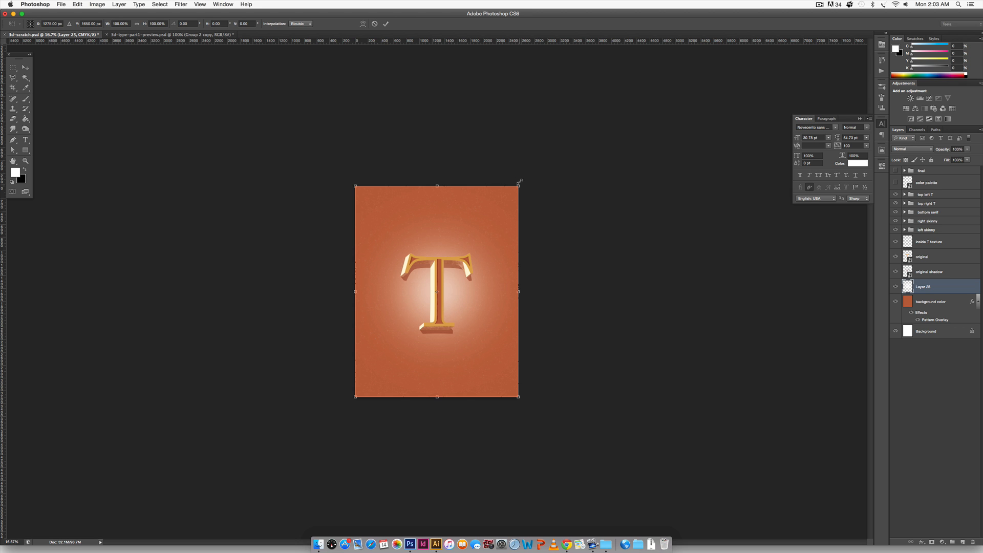
{"action": "left_click_drag", "start_coordinate": [519, 182], "coordinate": [501, 228]}
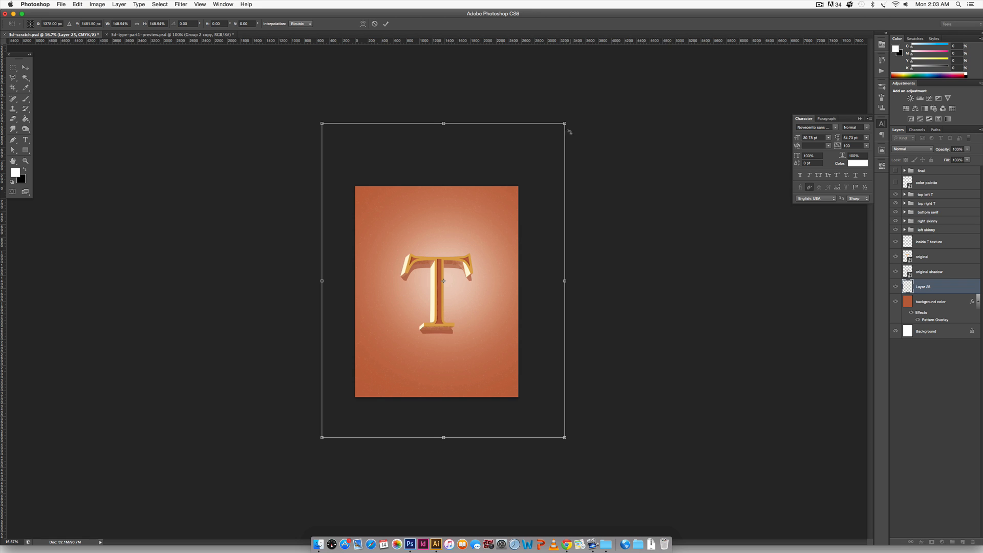
{"action": "left_click_drag", "start_coordinate": [565, 123], "coordinate": [544, 150]}
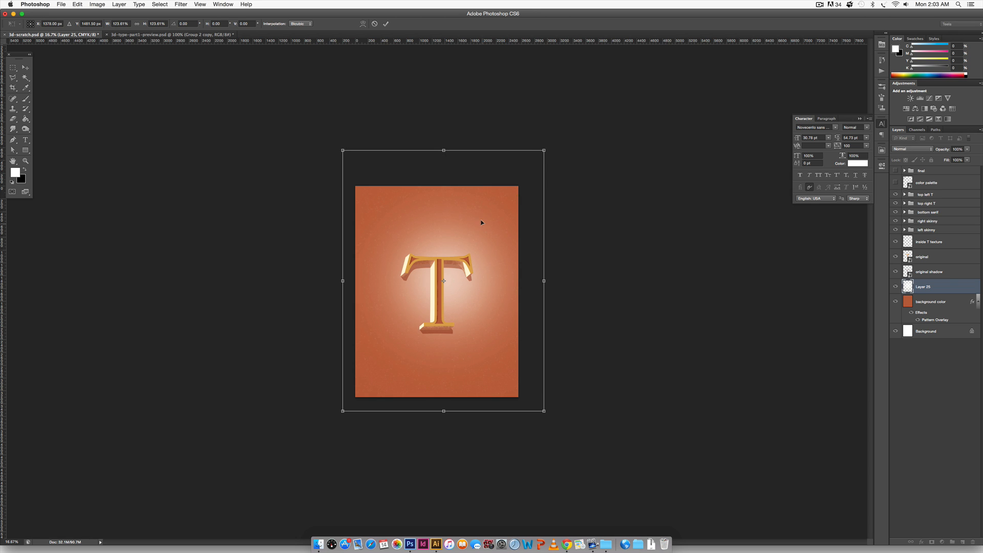
{"action": "left_click_drag", "start_coordinate": [482, 222], "coordinate": [476, 229]}
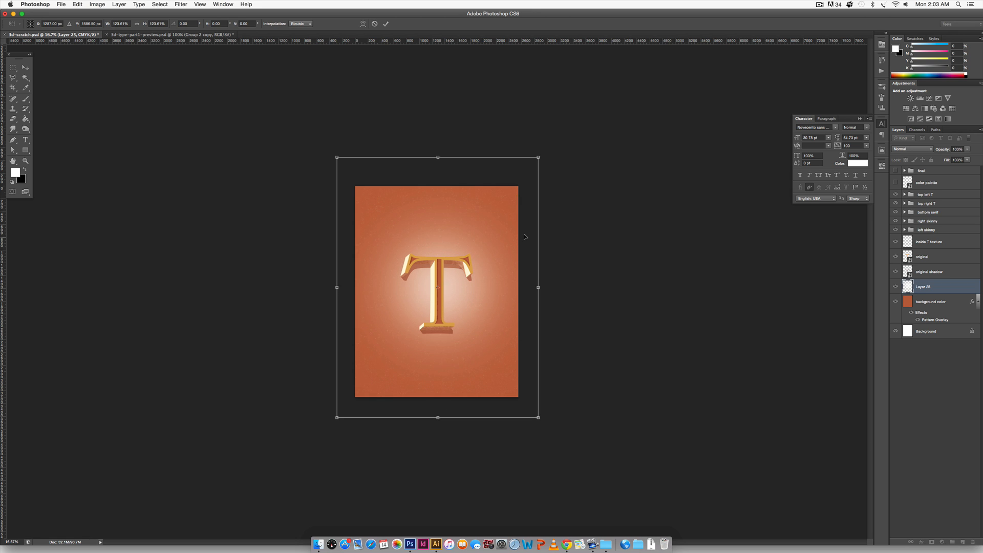
{"action": "key", "text": "Return"}
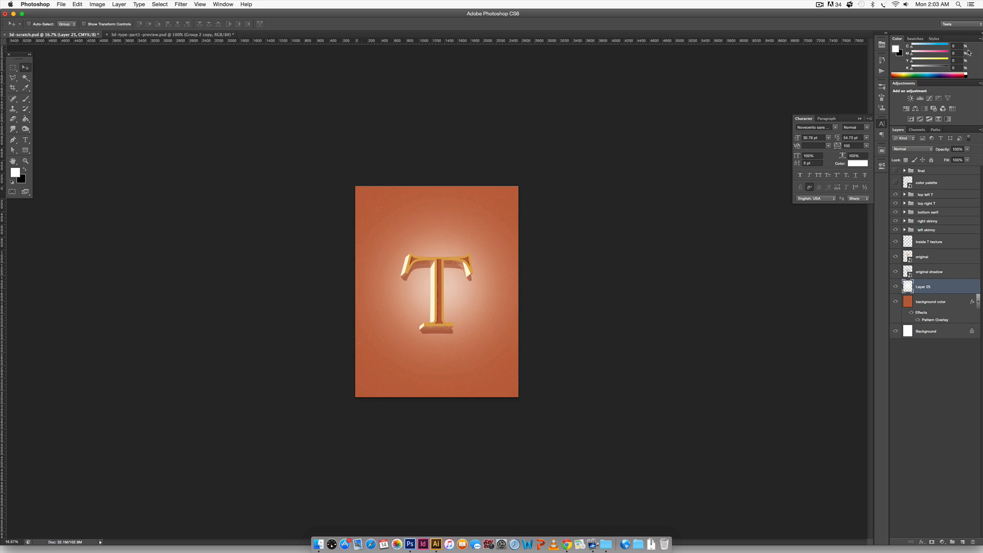
Step: Try the Soft Light blend mode on the glow layer, and settle on Overlay, judging the glow against the whole poster
{"action": "left_click", "coordinate": [918, 149]}
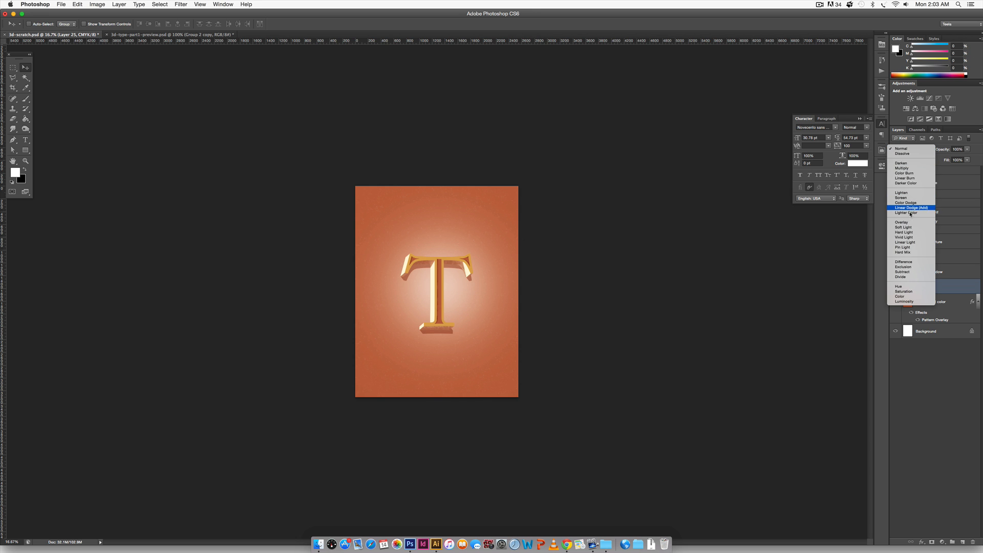
{"action": "left_click", "coordinate": [909, 228]}
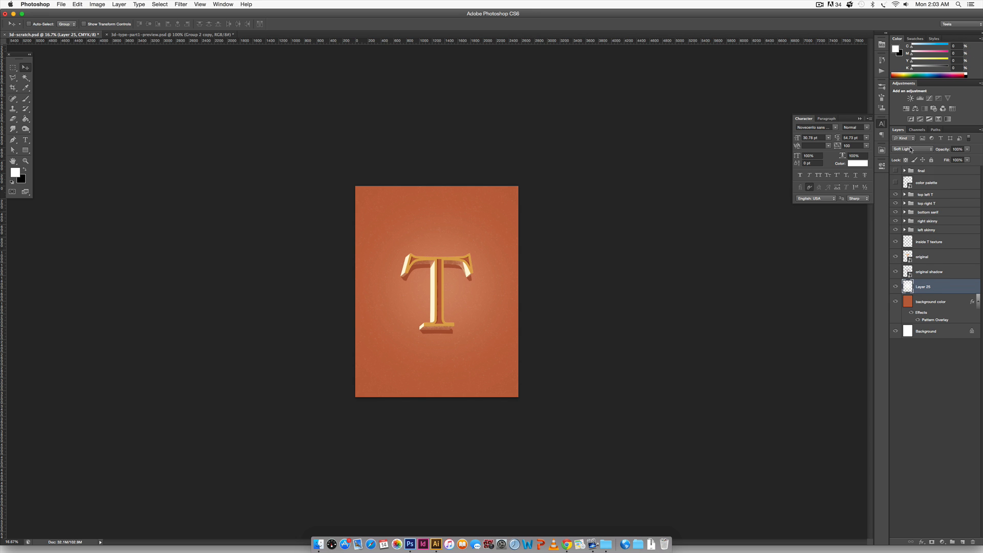
{"action": "key", "text": "super+equal"}
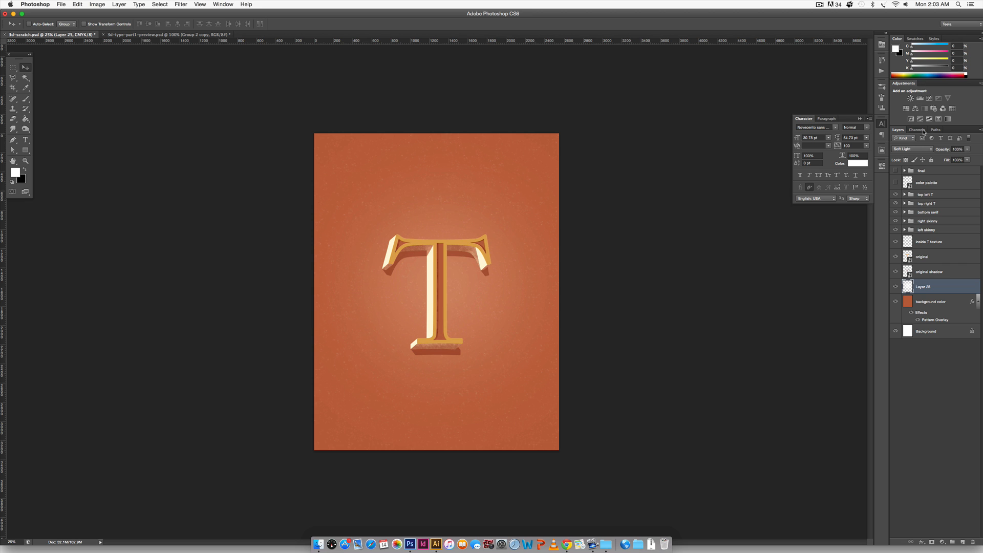
{"action": "left_click", "coordinate": [913, 149]}
{"action": "left_click", "coordinate": [912, 142]}
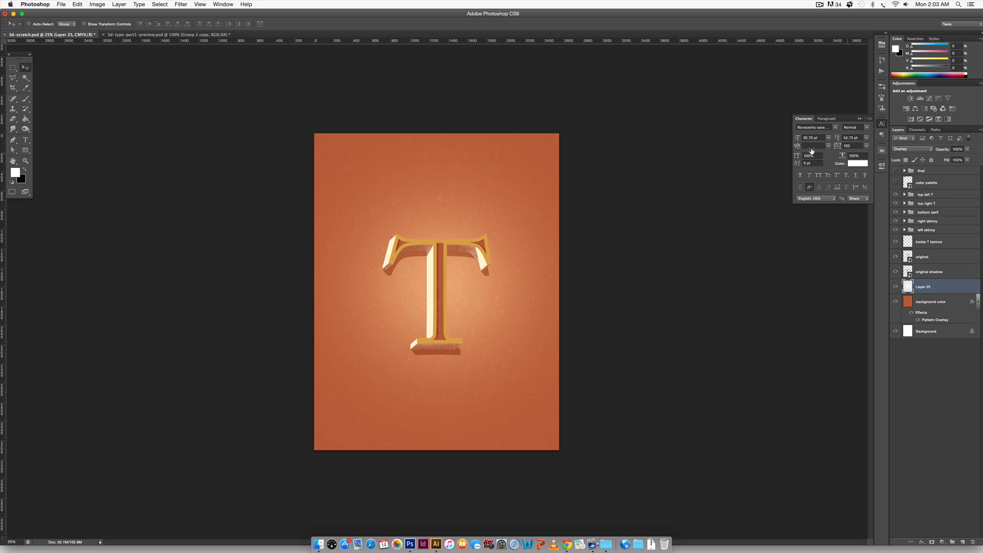
{"action": "key", "text": "super+minus"}
{"action": "key", "text": "super+minus"}
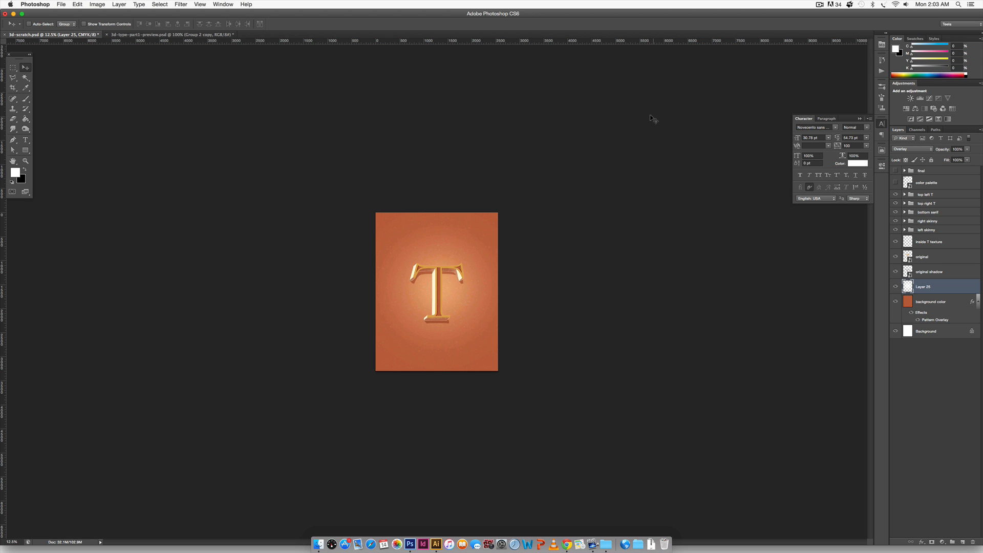
{"action": "key", "text": "super+plus"}
{"action": "key", "text": "super+plus"}
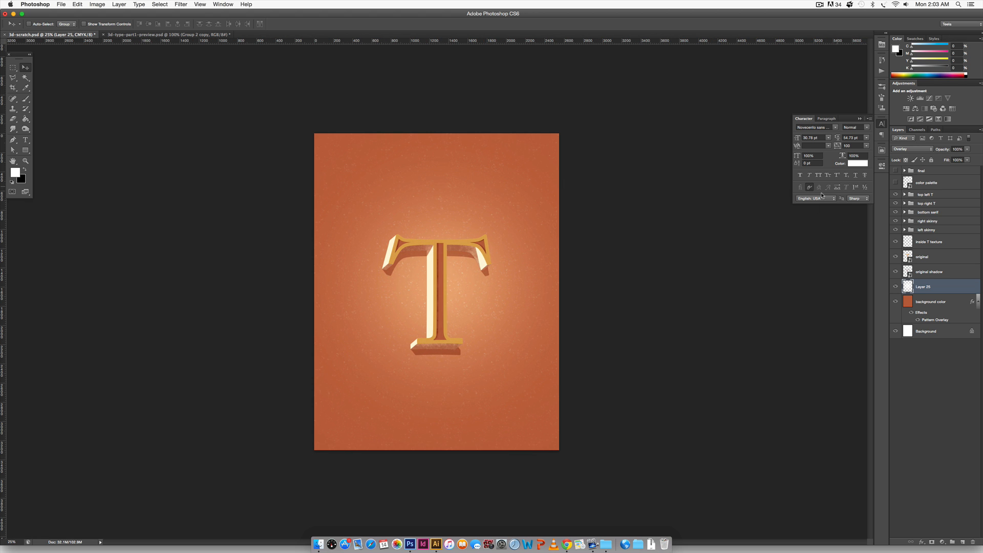
Step: Rename the glow layer "highlight" and collapse the effects list of the background color layer
{"action": "double_click", "coordinate": [930, 290]}
{"action": "type", "text": "highlight"}
{"action": "key", "text": "Return"}
{"action": "left_click", "coordinate": [978, 304]}
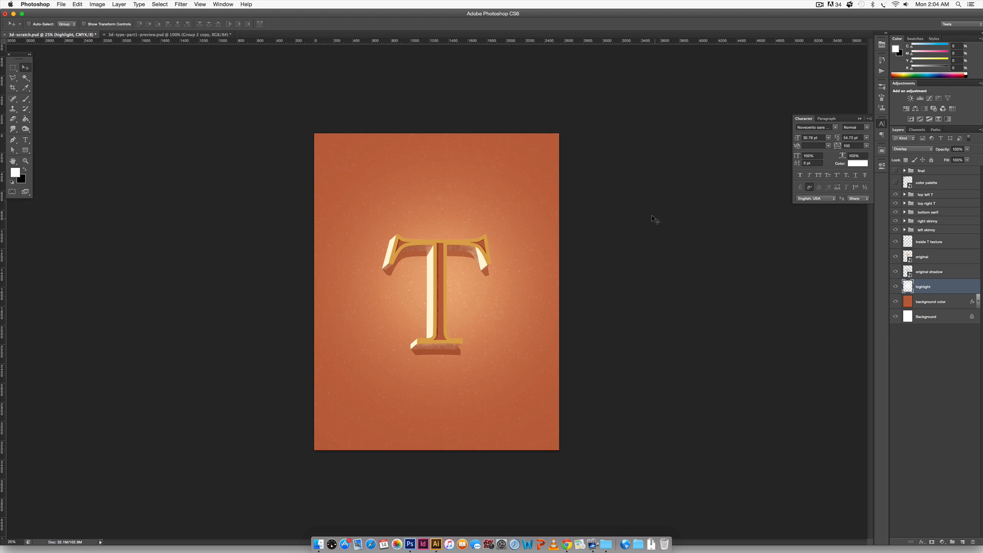
{"action": "key", "text": "super+minus"}
{"action": "key", "text": "super+equal"}
{"action": "key", "text": "super+equal"}
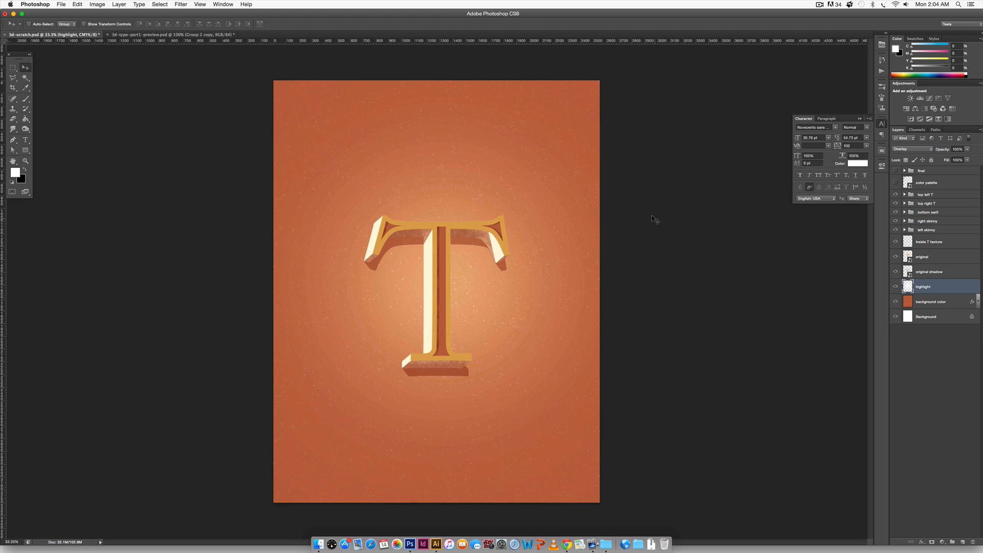